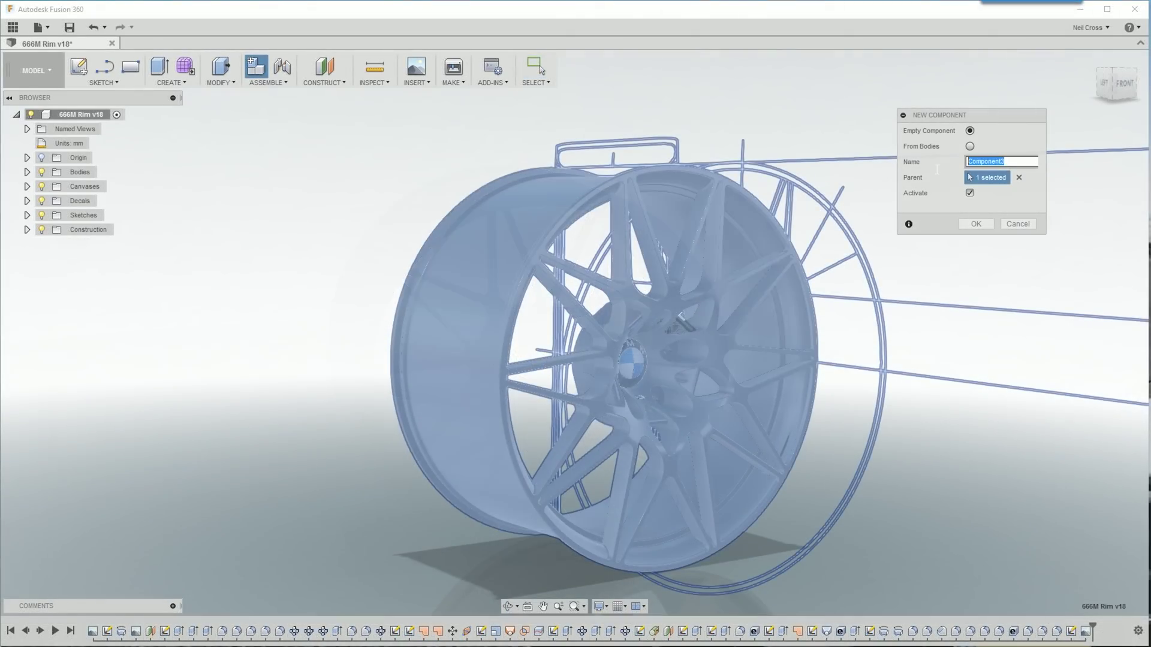
Create a new component named Tire and start a sketch in it on the YZ origin plane
{"action": "type", "text": "Tire"}
{"action": "key", "text": "Return"}
{"action": "left_click", "coordinate": [79, 66]}
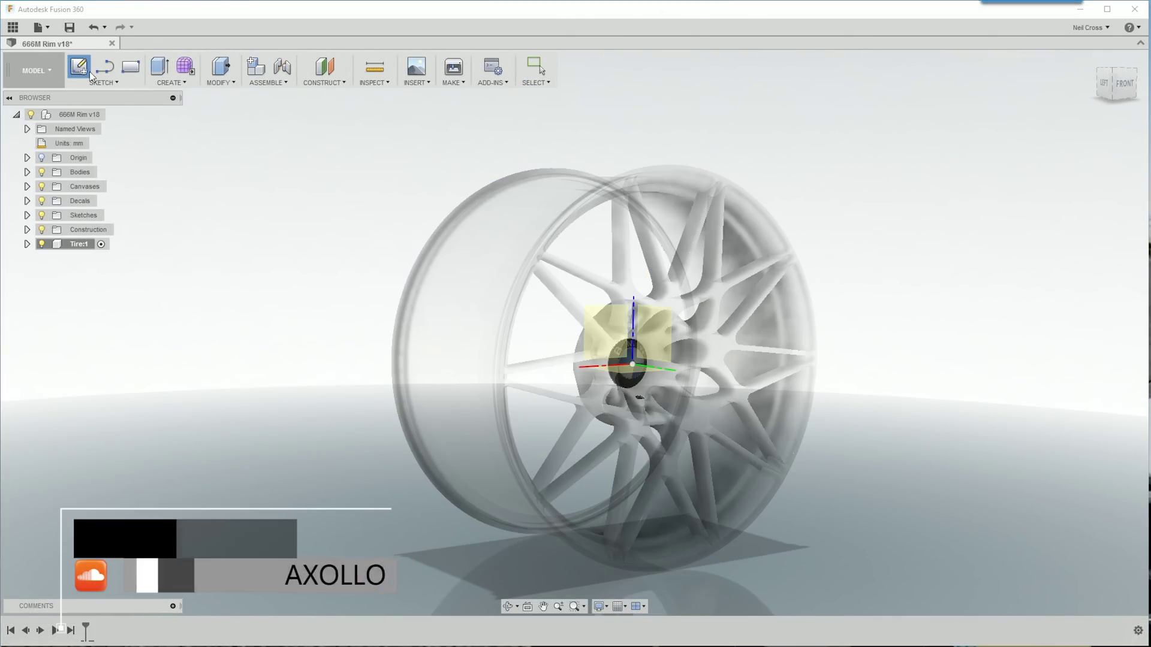
{"action": "left_click", "coordinate": [670, 314]}
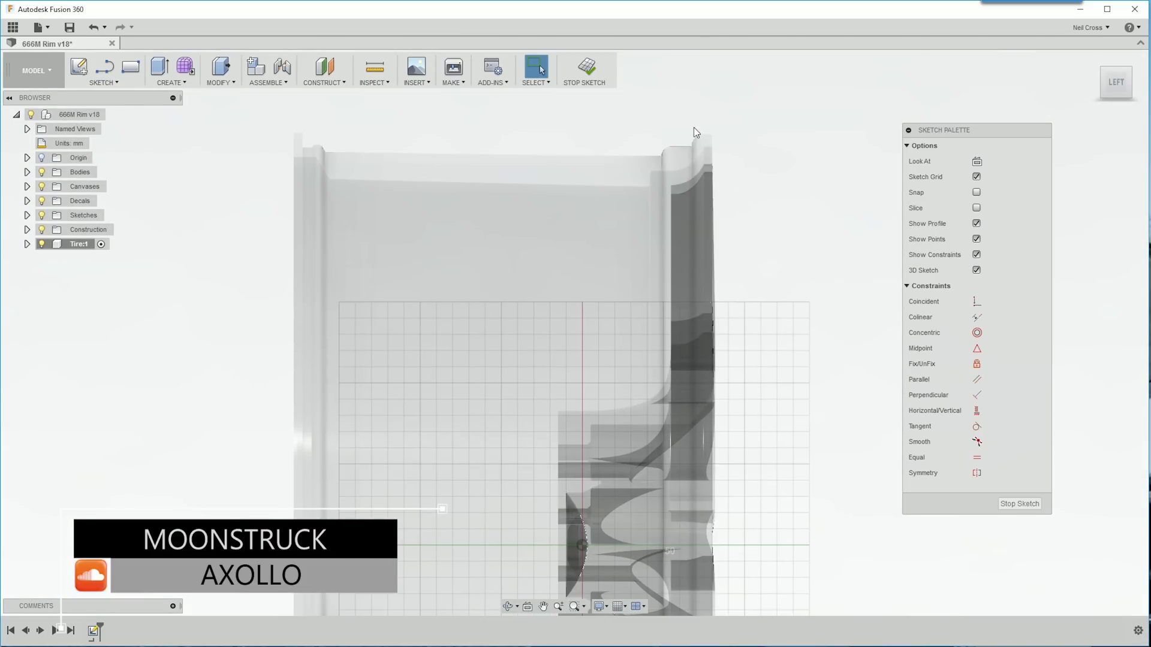
Project the rim's outer lip edges on both sides of the barrel into the sketch
{"action": "left_click", "coordinate": [103, 82]}
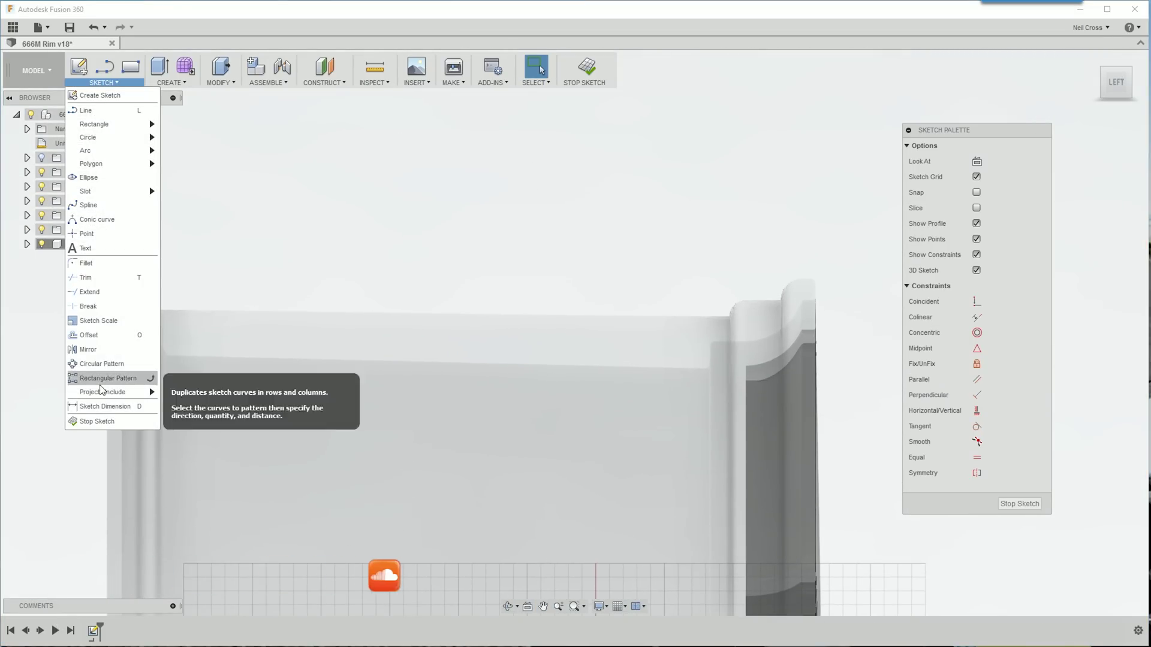
{"action": "mouse_move", "coordinate": [102, 391]}
{"action": "left_click", "coordinate": [198, 391]}
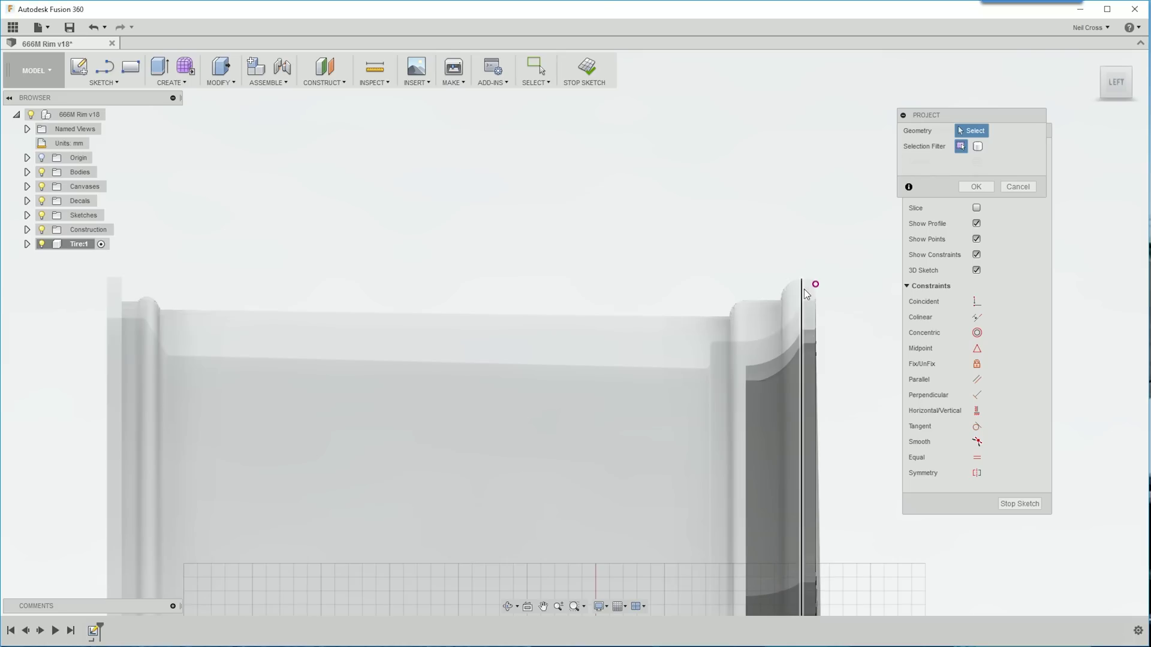
{"action": "left_click", "coordinate": [804, 288]}
{"action": "left_click", "coordinate": [112, 301]}
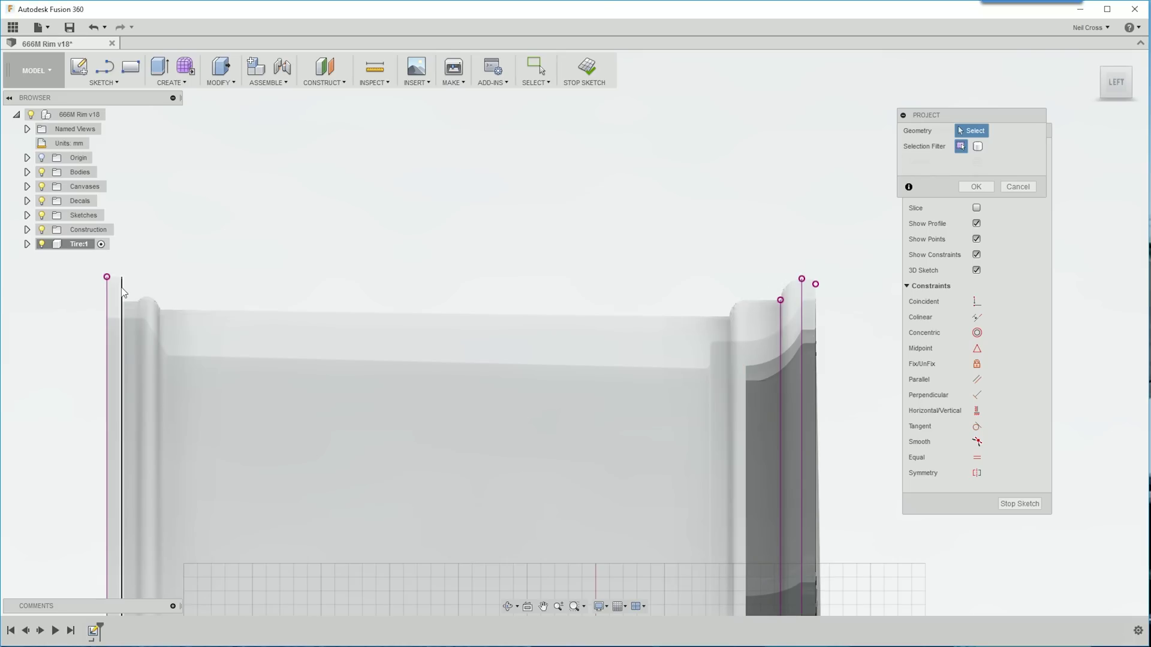
{"action": "left_click", "coordinate": [132, 305]}
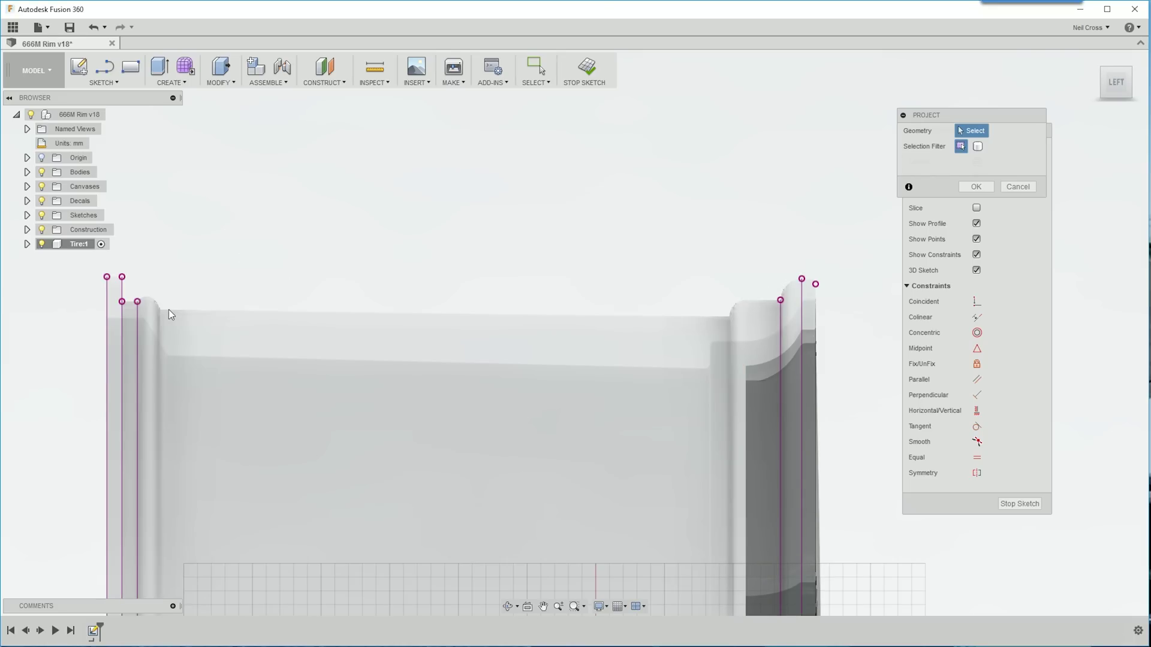
Draw a horizontal construction line from the rear lip's projected corner across the rim, and align its free end vertically with the front lip's projected point
{"action": "left_click", "coordinate": [104, 66]}
{"action": "left_click", "coordinate": [106, 276]}
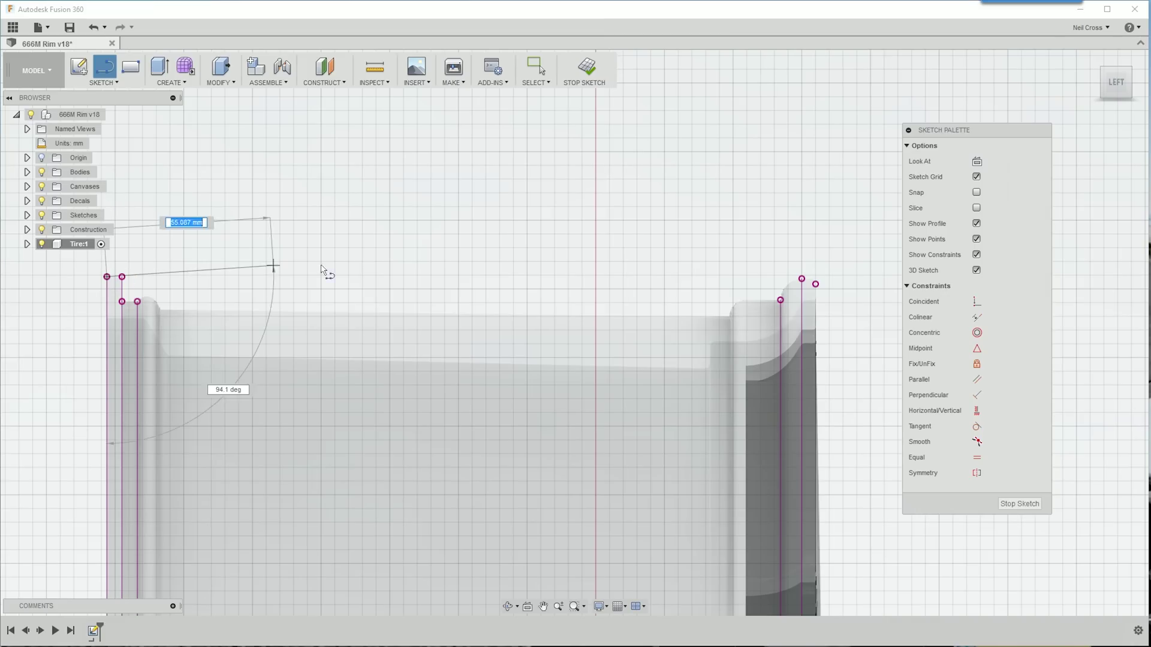
{"action": "left_click", "coordinate": [843, 277]}
{"action": "key", "text": "Escape"}
{"action": "left_click", "coordinate": [825, 277]}
{"action": "left_click", "coordinate": [979, 162]}
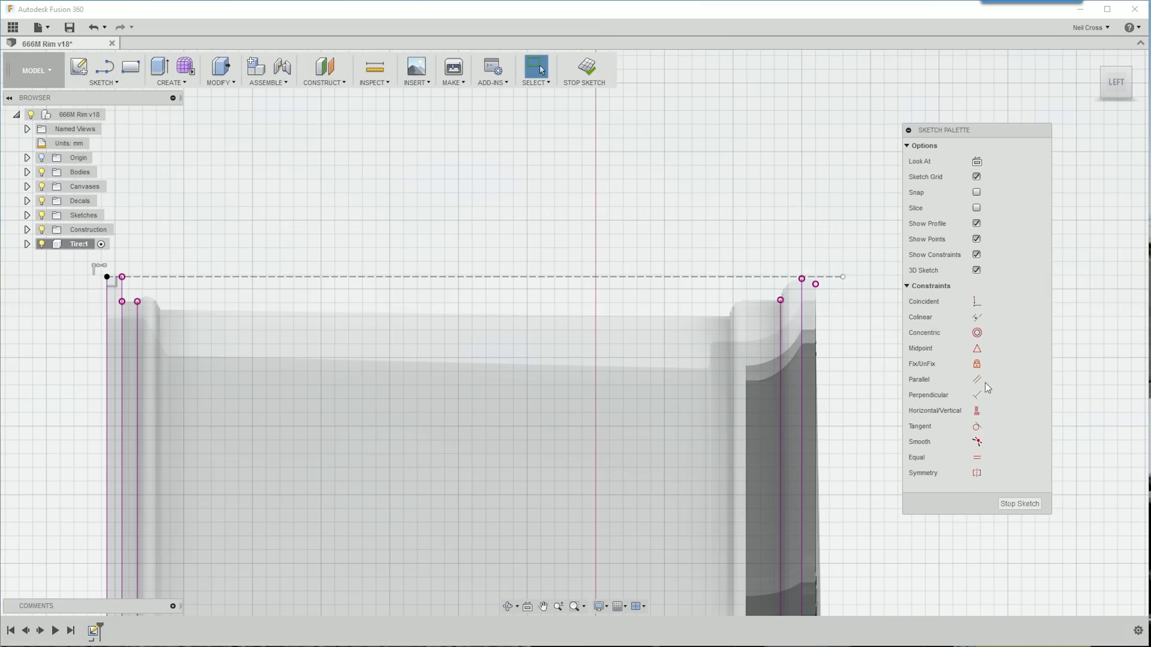
{"action": "left_click", "coordinate": [843, 277]}
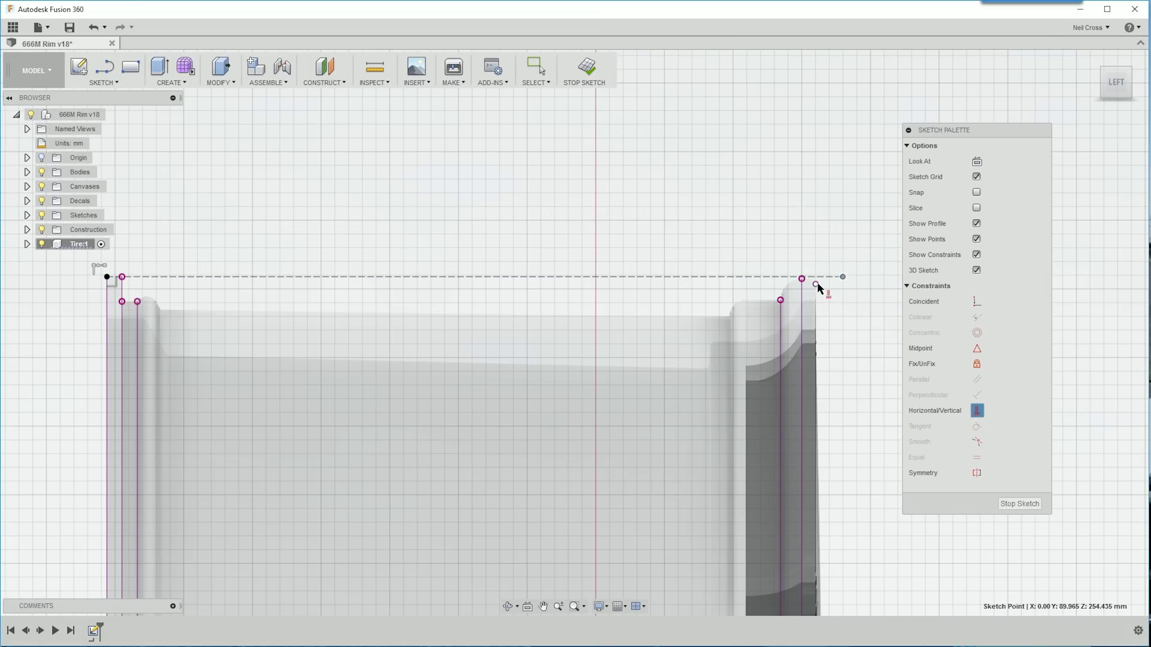
{"action": "left_click", "coordinate": [816, 284]}
Draw a vertical construction line about 57.6 mm long upward from the midpoint of the horizontal construction line
{"action": "key", "text": "l"}
{"action": "left_click", "coordinate": [461, 277]}
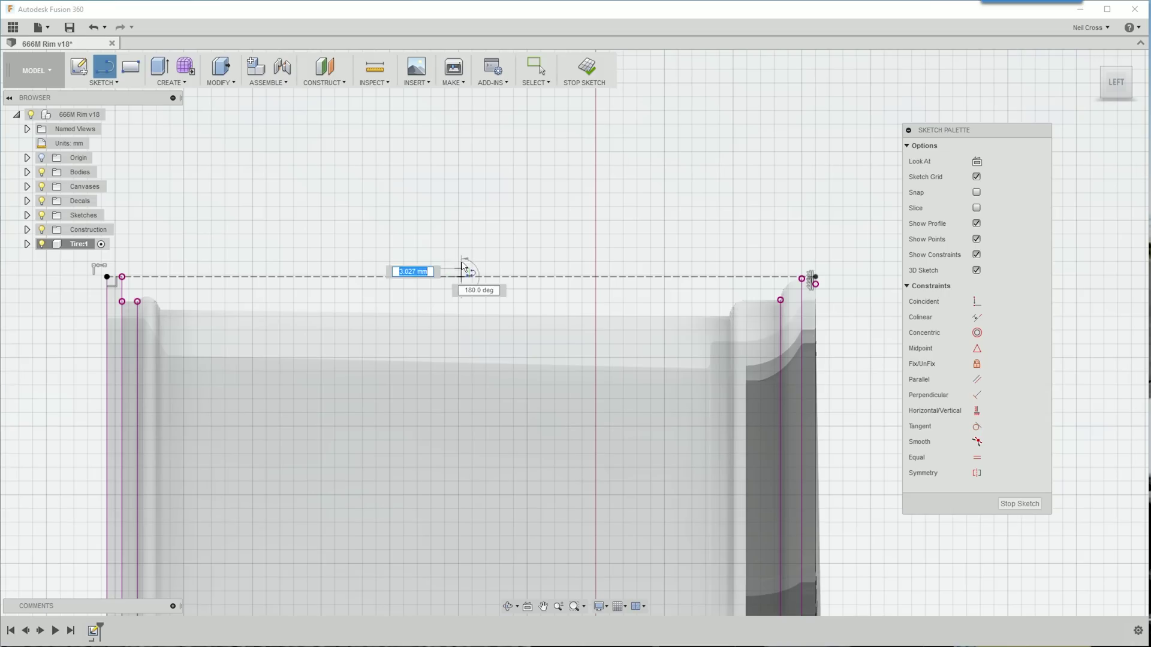
{"action": "left_click", "coordinate": [461, 118]}
{"action": "key", "text": "Escape"}
{"action": "left_click", "coordinate": [979, 161]}
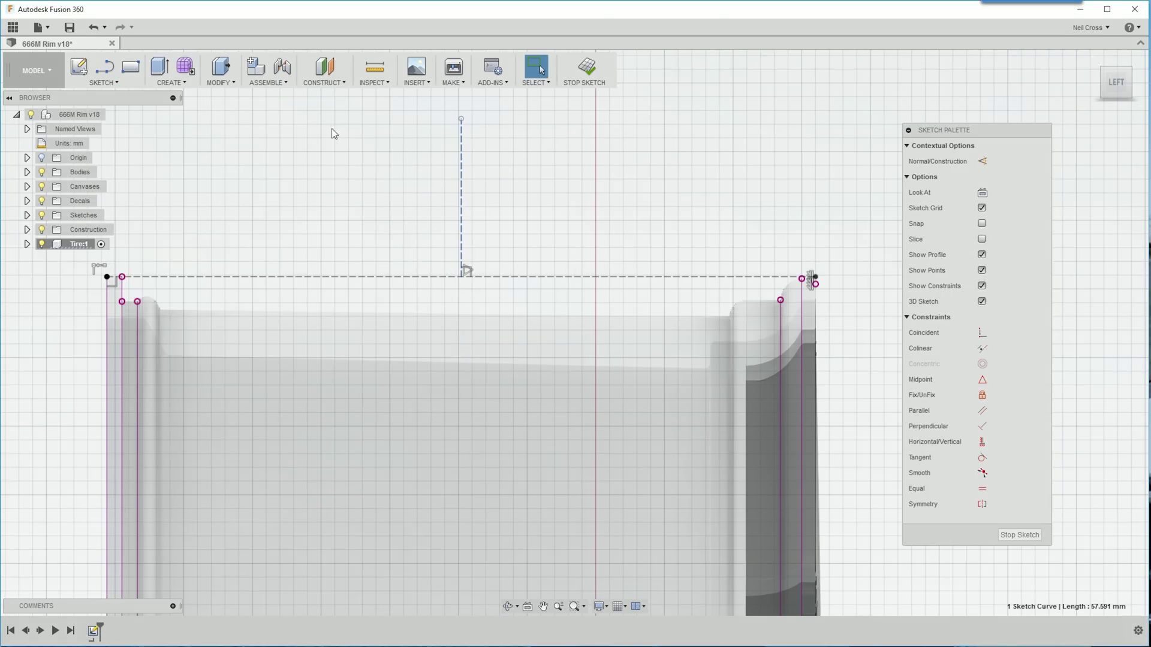
Dimension the vertical construction line's height and set it to 37 mm
{"action": "key", "text": "d"}
{"action": "left_click", "coordinate": [461, 198]}
{"action": "left_click", "coordinate": [415, 195]}
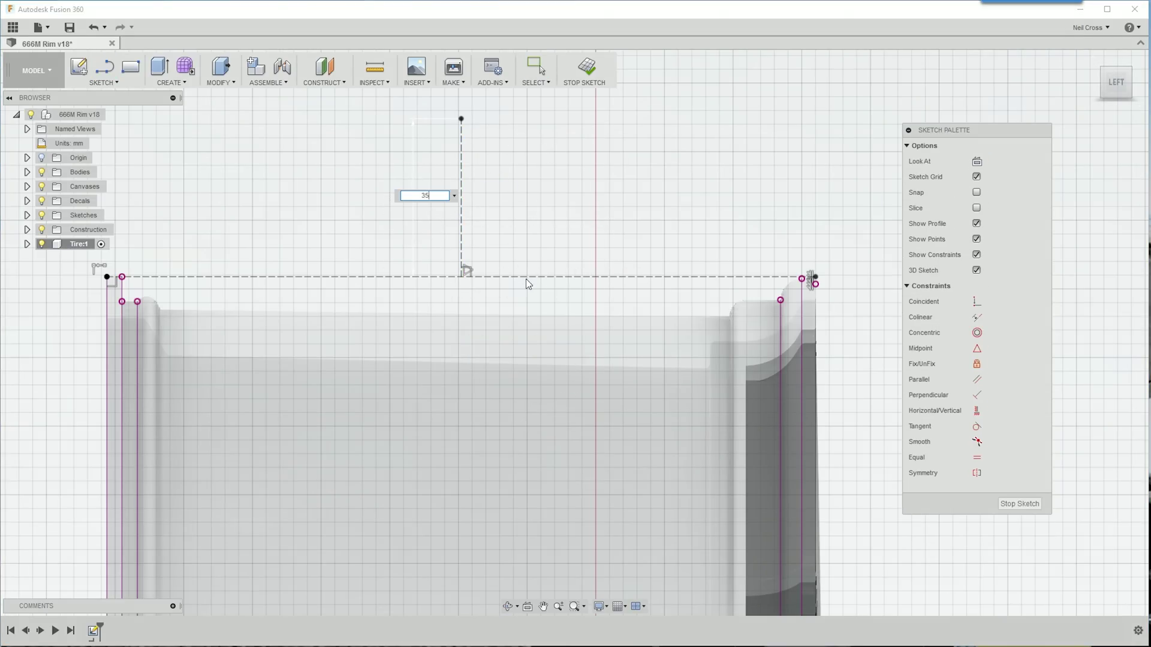
{"action": "type", "text": "35"}
{"action": "key", "text": "Return"}
{"action": "double_click", "coordinate": [422, 235]}
{"action": "type", "text": "37"}
{"action": "key", "text": "Return"}
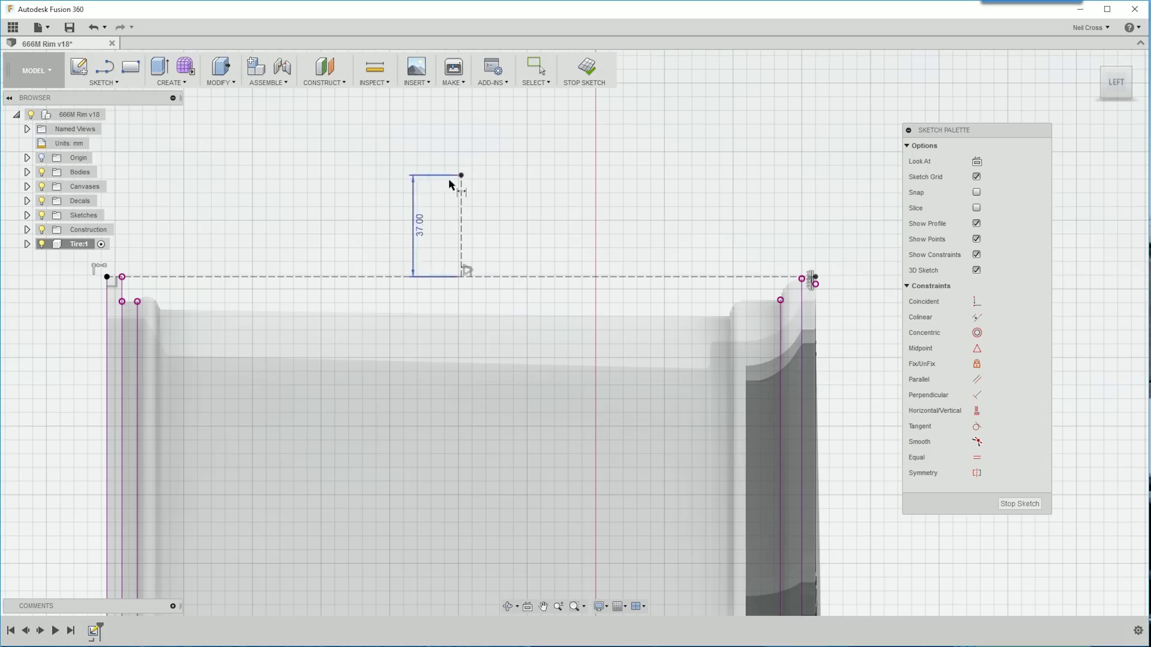
{"action": "key", "text": "Escape"}
Draw a tangent arc between the two projected endpoints on the front rim lip and convert it to construction geometry
{"action": "middle_click_drag", "start_coordinate": [813, 252], "coordinate": [779, 262]}
{"action": "scroll", "coordinate": [742, 309], "scroll_direction": "up", "scroll_amount": 2}
{"action": "middle_click_drag", "start_coordinate": [743, 310], "coordinate": [700, 314]}
{"action": "scroll", "coordinate": [700, 314], "scroll_direction": "up", "scroll_amount": 2}
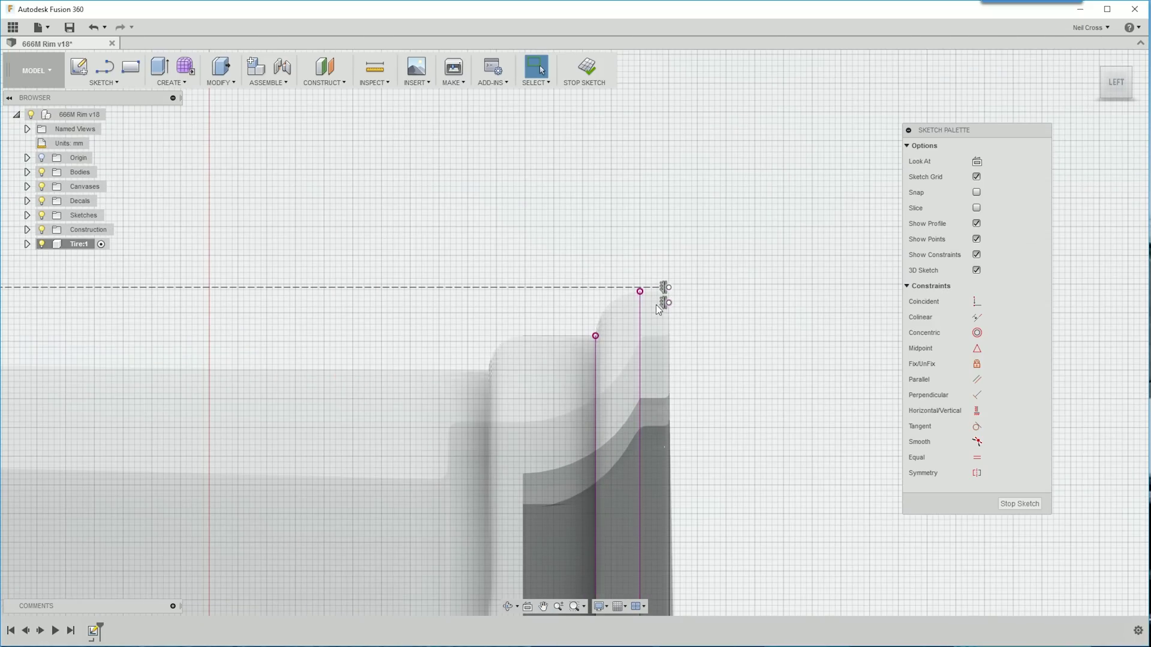
{"action": "left_click", "coordinate": [103, 82]}
{"action": "mouse_move", "coordinate": [103, 151]}
{"action": "left_click", "coordinate": [198, 177]}
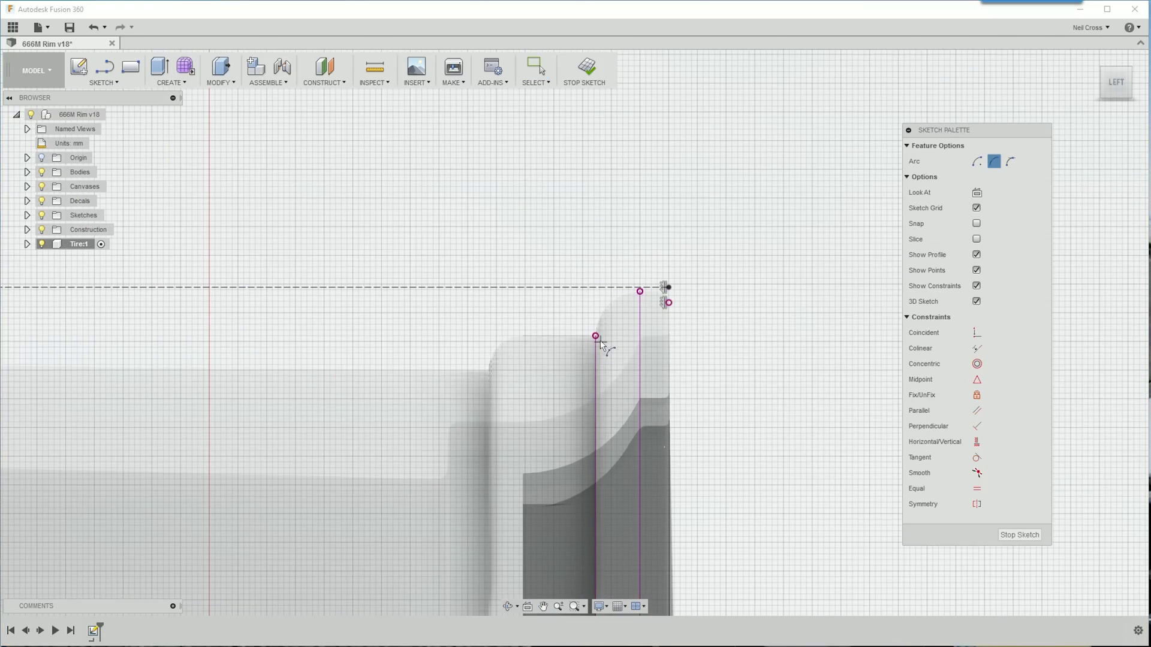
{"action": "left_click", "coordinate": [595, 336]}
{"action": "left_click", "coordinate": [640, 291]}
{"action": "key", "text": "Escape"}
{"action": "left_click", "coordinate": [621, 313]}
{"action": "key", "text": "x"}
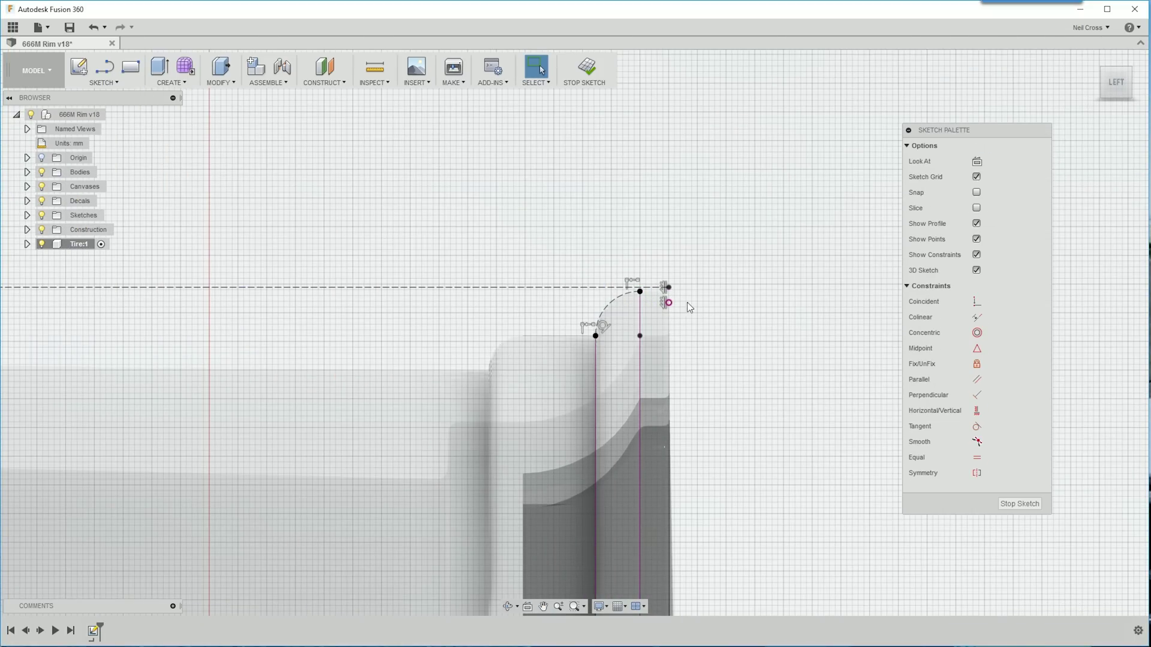
Begin a fit-point spline just outside the construction arc, following it over the rim lip and curving upward into the sidewall
{"action": "left_click", "coordinate": [103, 83]}
{"action": "left_click", "coordinate": [90, 208]}
{"action": "scroll", "coordinate": [563, 334], "scroll_direction": "up", "scroll_amount": 2}
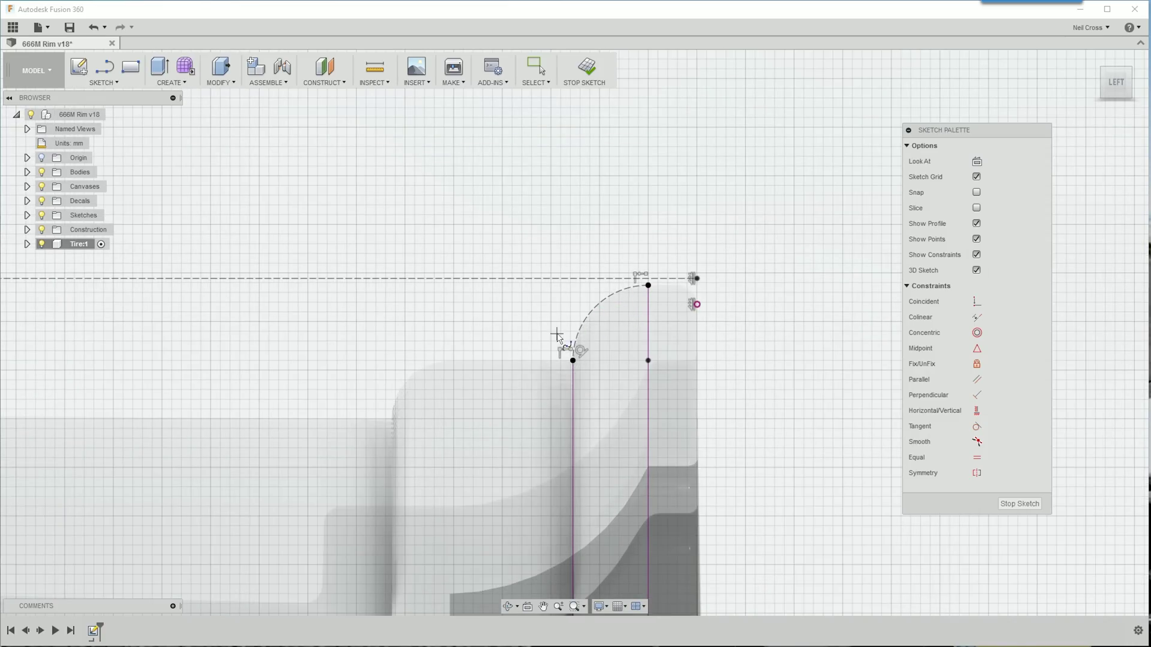
{"action": "left_click", "coordinate": [578, 319]}
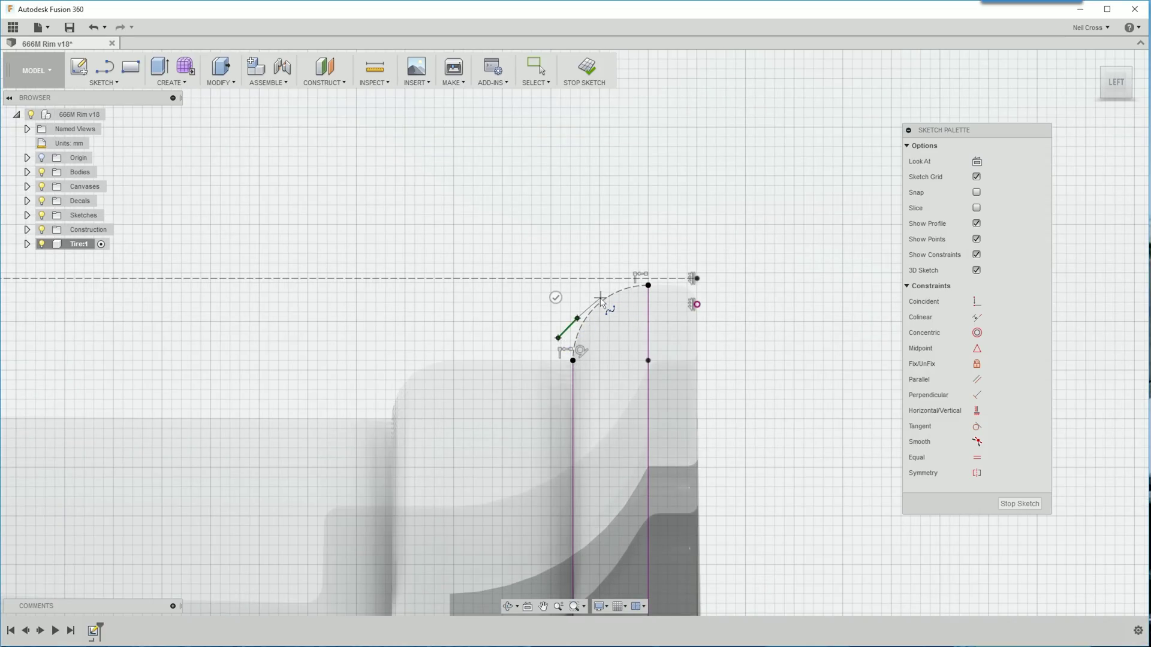
{"action": "left_click", "coordinate": [600, 298]}
{"action": "left_click", "coordinate": [630, 283]}
{"action": "left_click", "coordinate": [670, 274]}
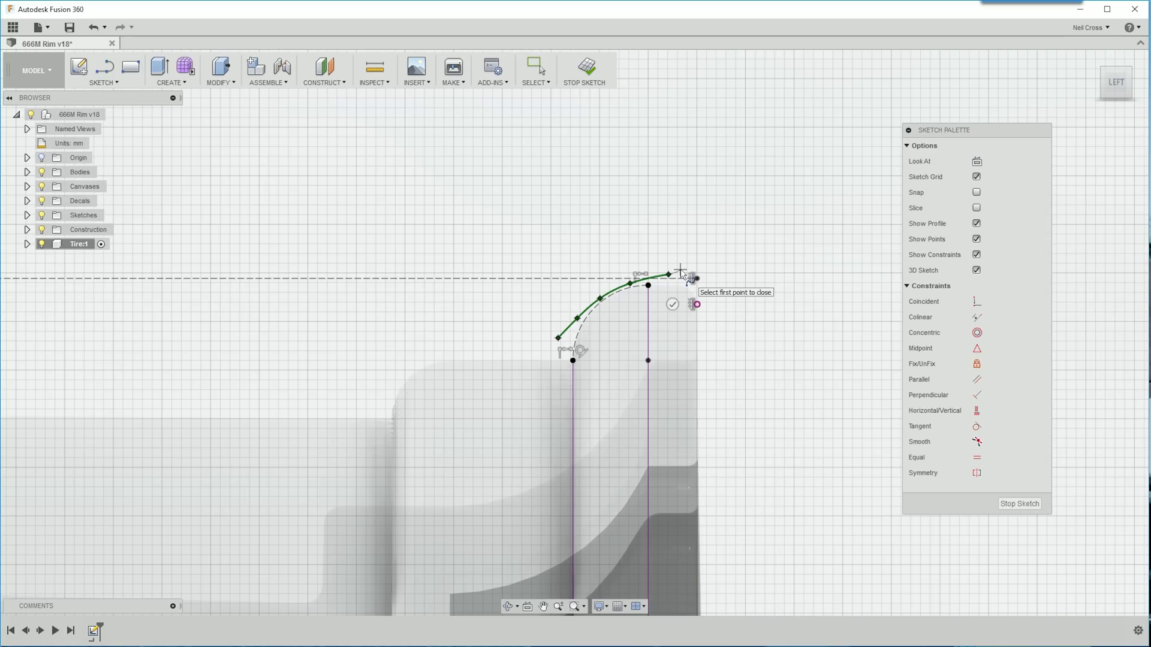
{"action": "left_click", "coordinate": [682, 268]}
{"action": "left_click", "coordinate": [689, 255]}
{"action": "left_click", "coordinate": [693, 234]}
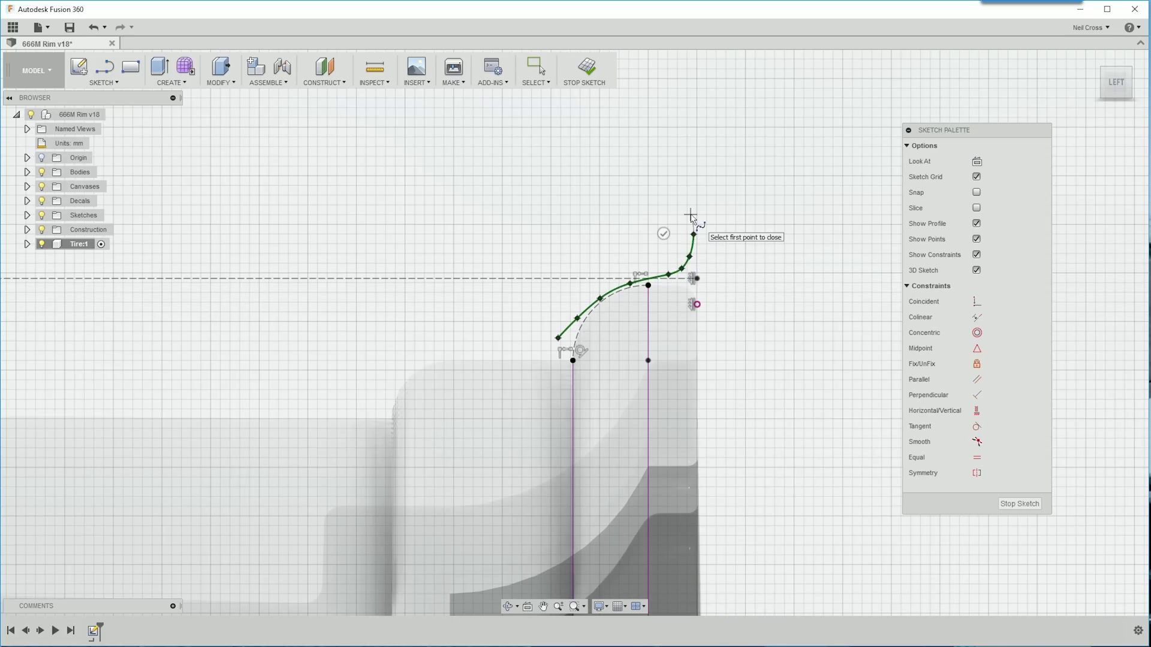
{"action": "left_click", "coordinate": [691, 214]}
Continue the spline up the sidewall, around the shoulder and inward along the tread, ending it level with the vertical construction line's top
{"action": "scroll", "coordinate": [696, 222], "scroll_direction": "down", "scroll_amount": 5}
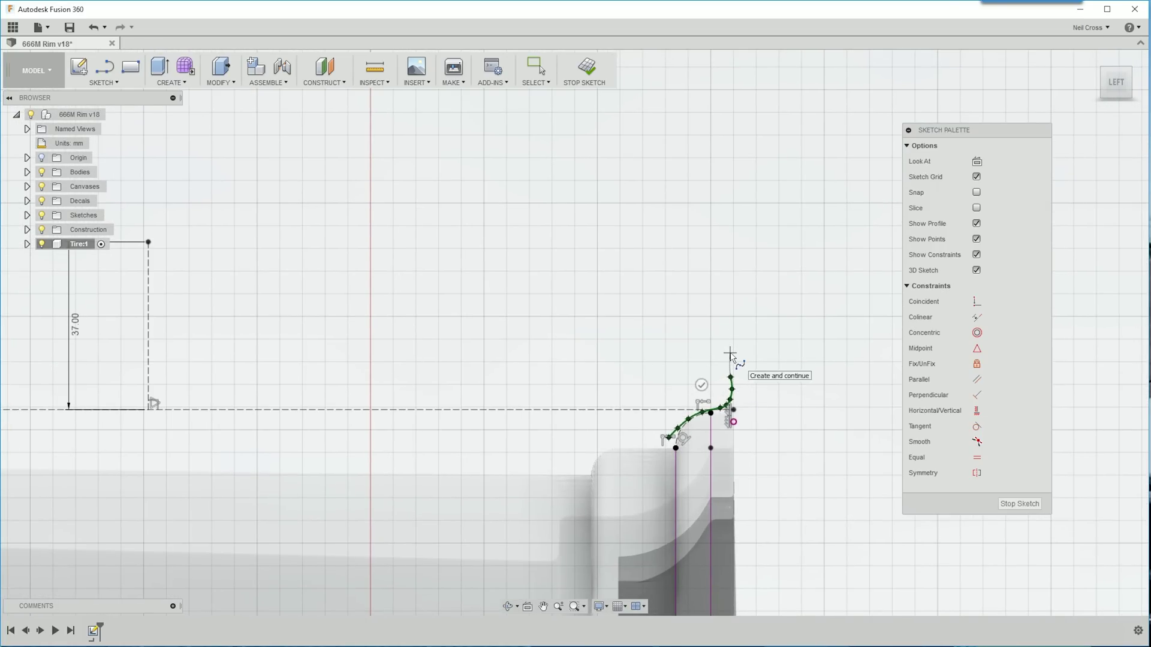
{"action": "left_click", "coordinate": [729, 356]}
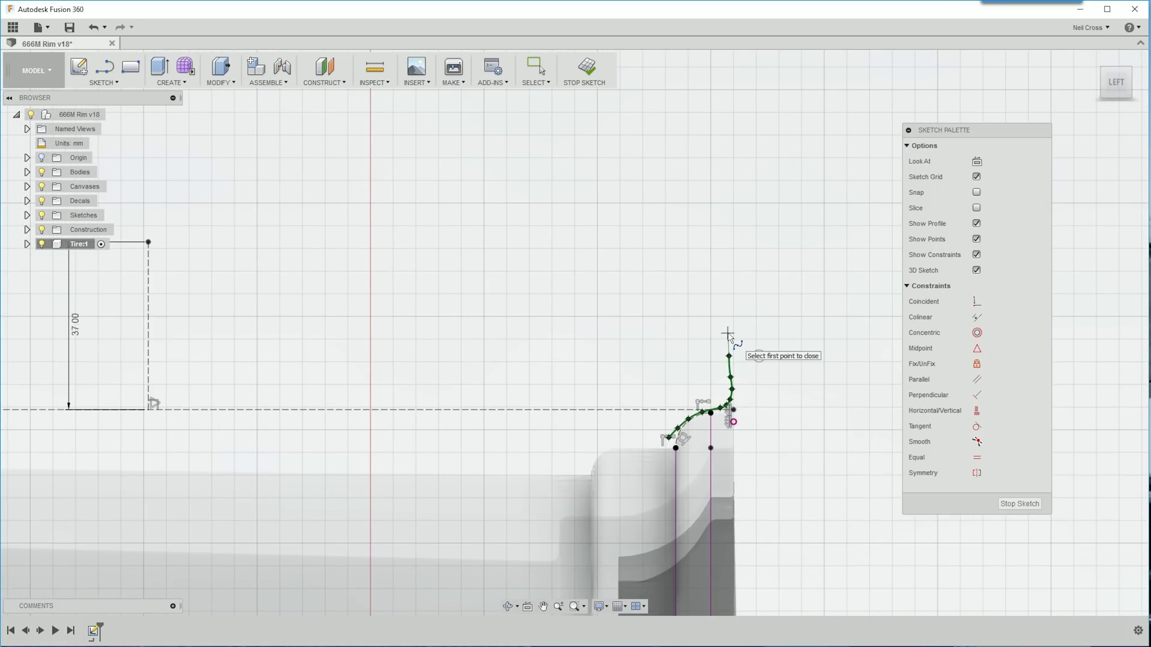
{"action": "left_click", "coordinate": [727, 334]}
{"action": "left_click", "coordinate": [727, 307]}
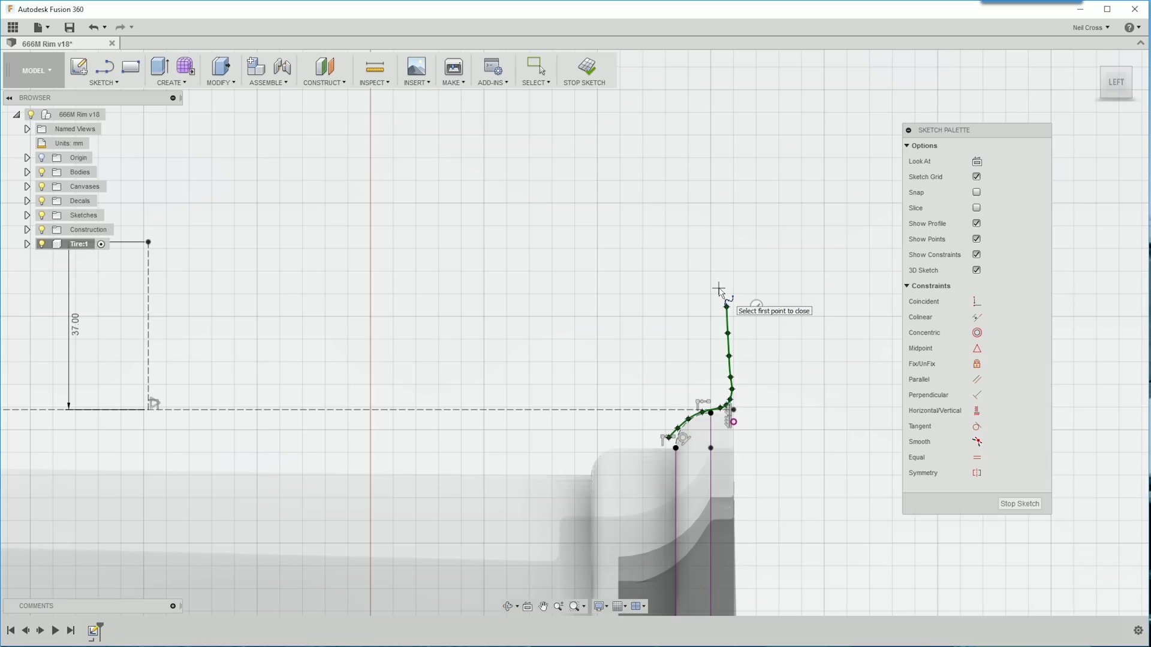
{"action": "left_click", "coordinate": [718, 285]}
{"action": "left_click", "coordinate": [701, 270]}
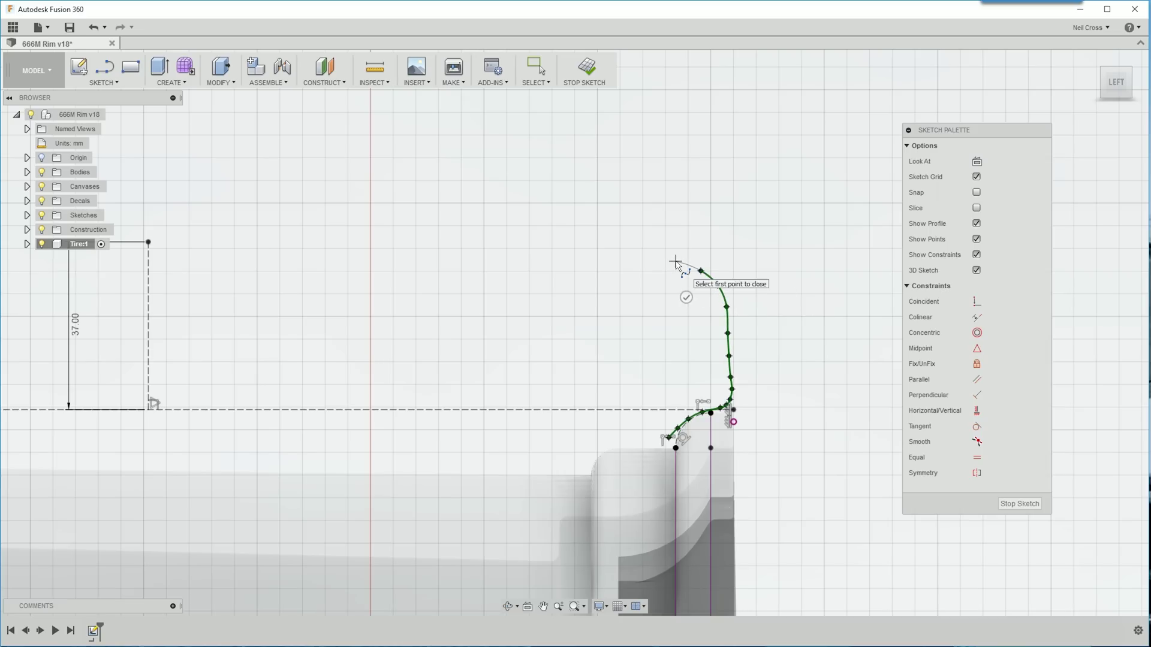
{"action": "left_click", "coordinate": [675, 262]}
{"action": "left_click", "coordinate": [638, 254]}
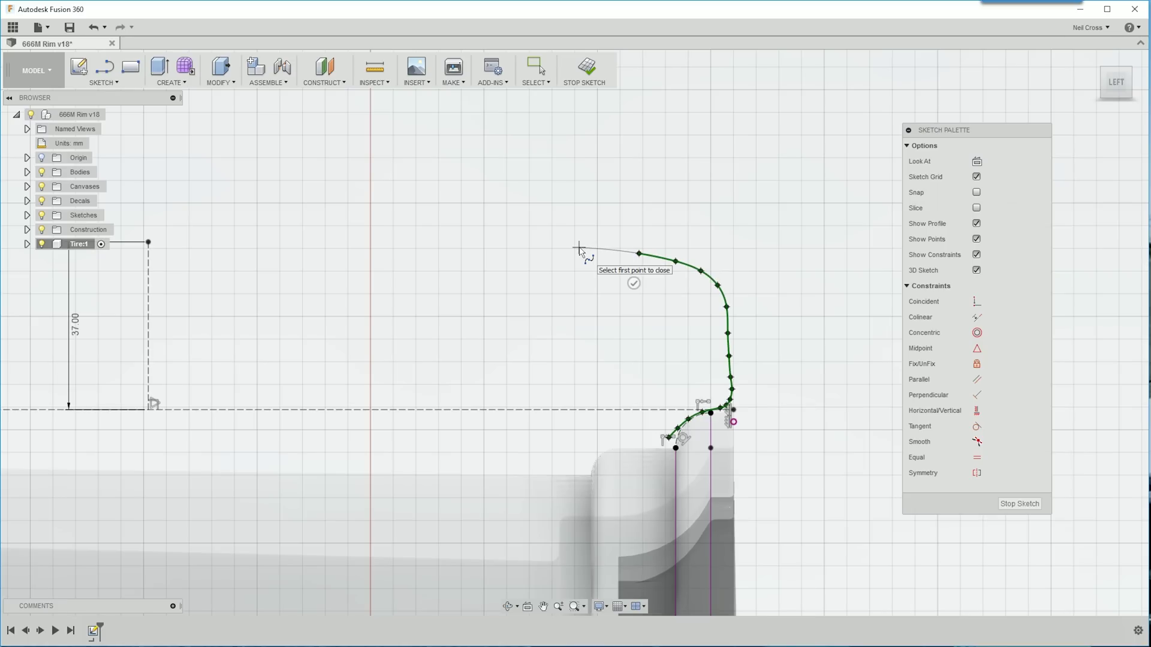
{"action": "left_click", "coordinate": [578, 247]}
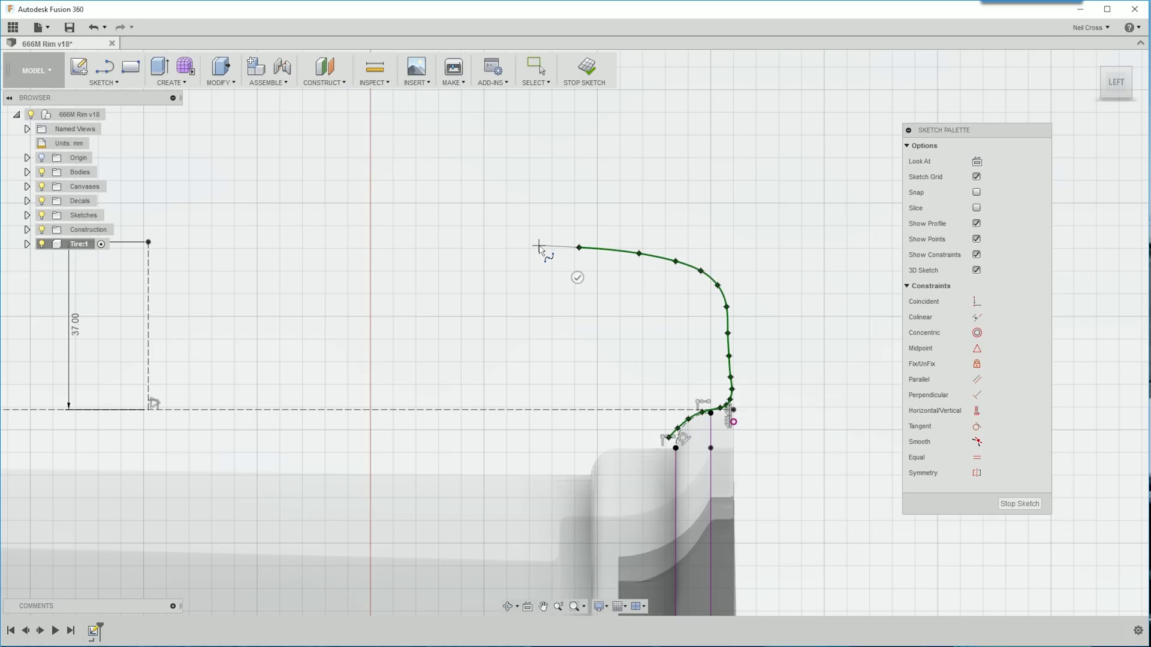
{"action": "left_click", "coordinate": [471, 243]}
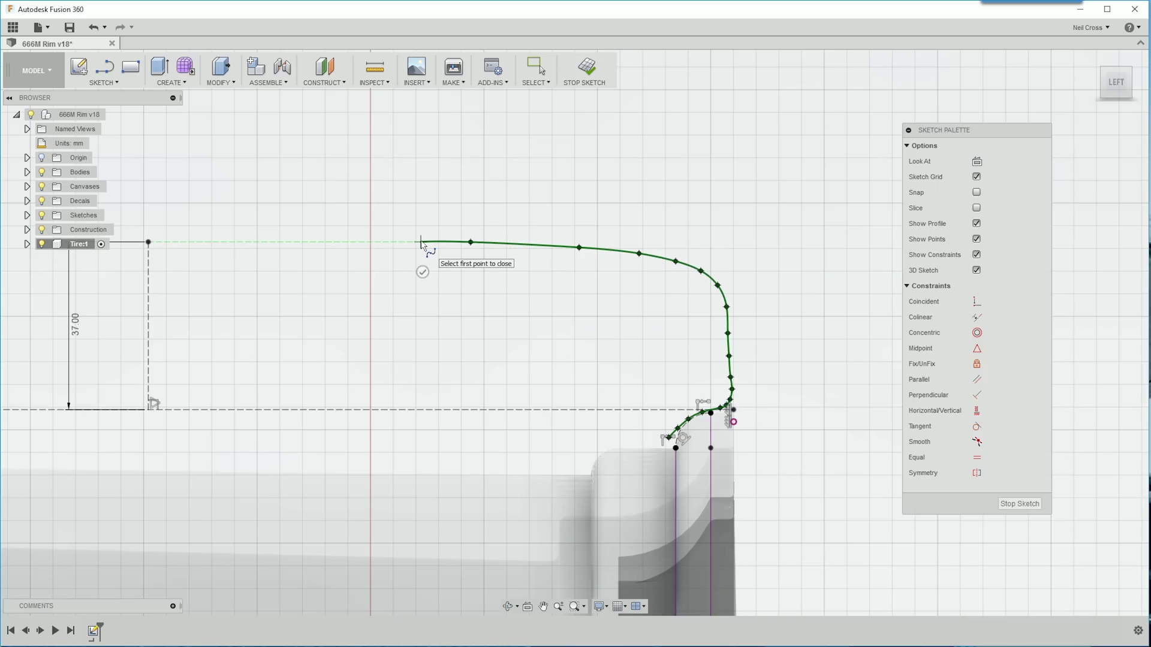
{"action": "double_click", "coordinate": [422, 243]}
Draw a horizontal line from the vertical construction line's top to the spline's end and make the two curves tangent
{"action": "left_click", "coordinate": [104, 65]}
{"action": "left_click", "coordinate": [148, 242]}
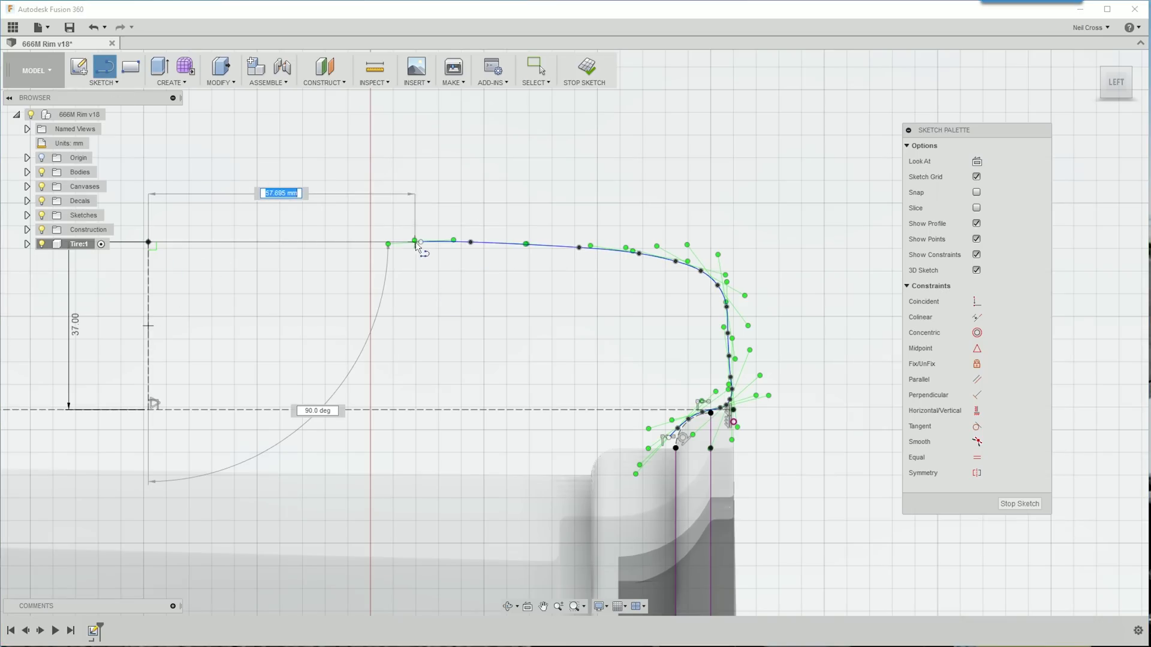
{"action": "left_click", "coordinate": [416, 243]}
{"action": "key", "text": "Escape"}
{"action": "left_click", "coordinate": [976, 426]}
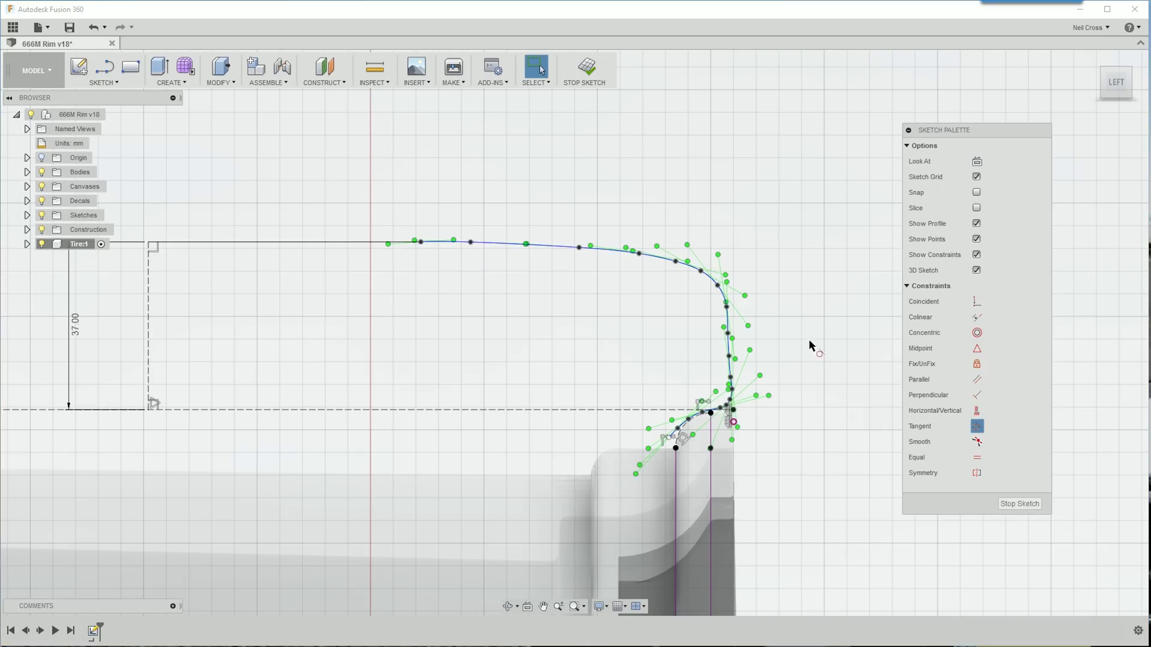
{"action": "left_click", "coordinate": [395, 242]}
{"action": "key", "text": "Escape"}
Reposition the spline's fit points between the tread and the shoulder to smooth the curve
{"action": "scroll", "coordinate": [466, 244], "scroll_direction": "up", "scroll_amount": 2}
{"action": "left_click_drag", "start_coordinate": [641, 249], "coordinate": [644, 247]}
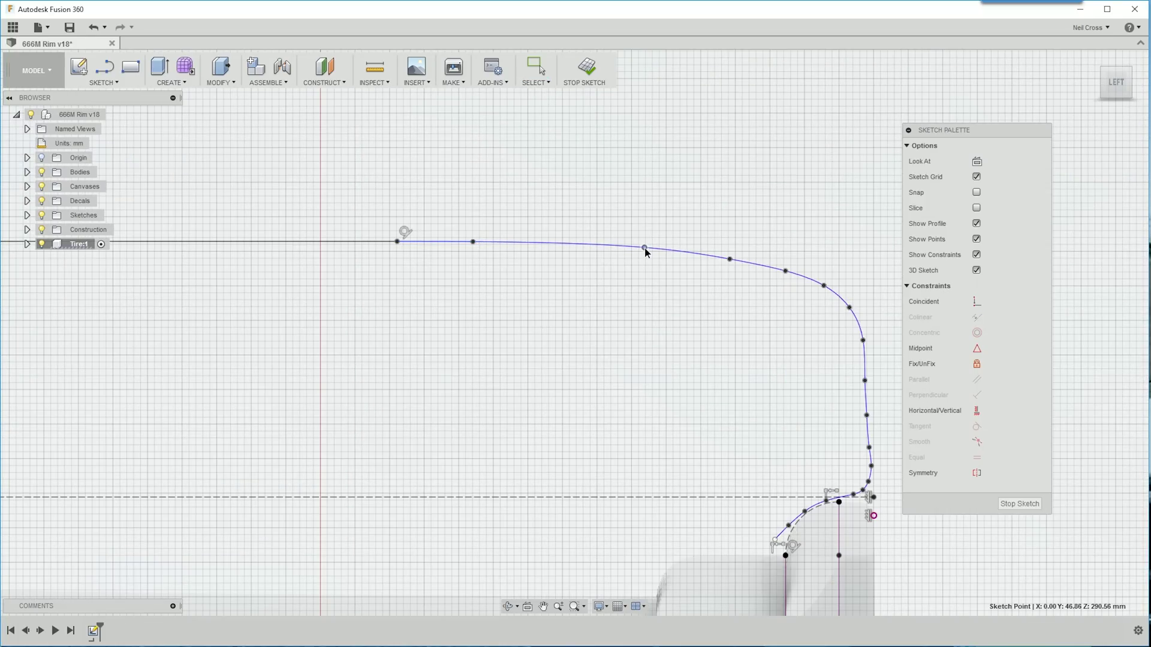
{"action": "mouse_move", "coordinate": [729, 258]}
{"action": "left_mouse_down"}
{"action": "mouse_move", "coordinate": [778, 270]}
{"action": "mouse_move", "coordinate": [723, 254]}
{"action": "left_mouse_up"}
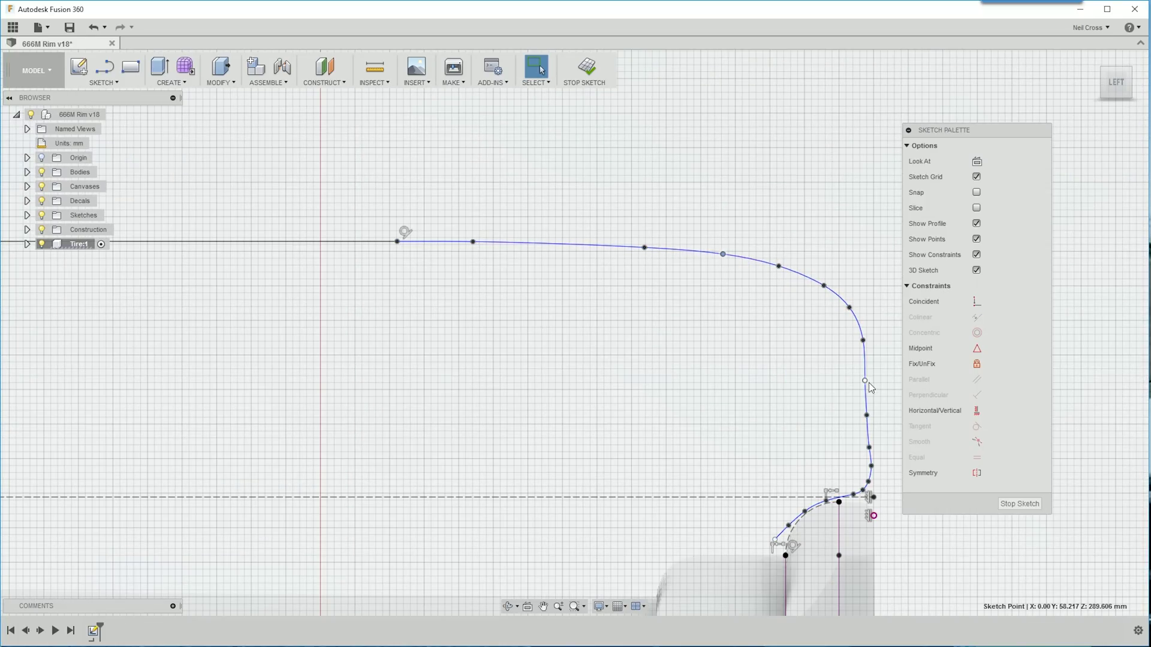
Move the spline's fit points along the sidewall and lower bend slightly outward to form a smoother sidewall
{"action": "left_click_drag", "start_coordinate": [864, 380], "coordinate": [867, 383]}
{"action": "scroll", "coordinate": [870, 418], "scroll_direction": "up", "scroll_amount": 4}
{"action": "middle_click_drag", "start_coordinate": [870, 418], "coordinate": [768, 334]}
{"action": "left_click_drag", "start_coordinate": [760, 329], "coordinate": [762, 328]}
{"action": "left_click_drag", "start_coordinate": [765, 403], "coordinate": [769, 393]}
{"action": "left_click_drag", "start_coordinate": [763, 328], "coordinate": [768, 322]}
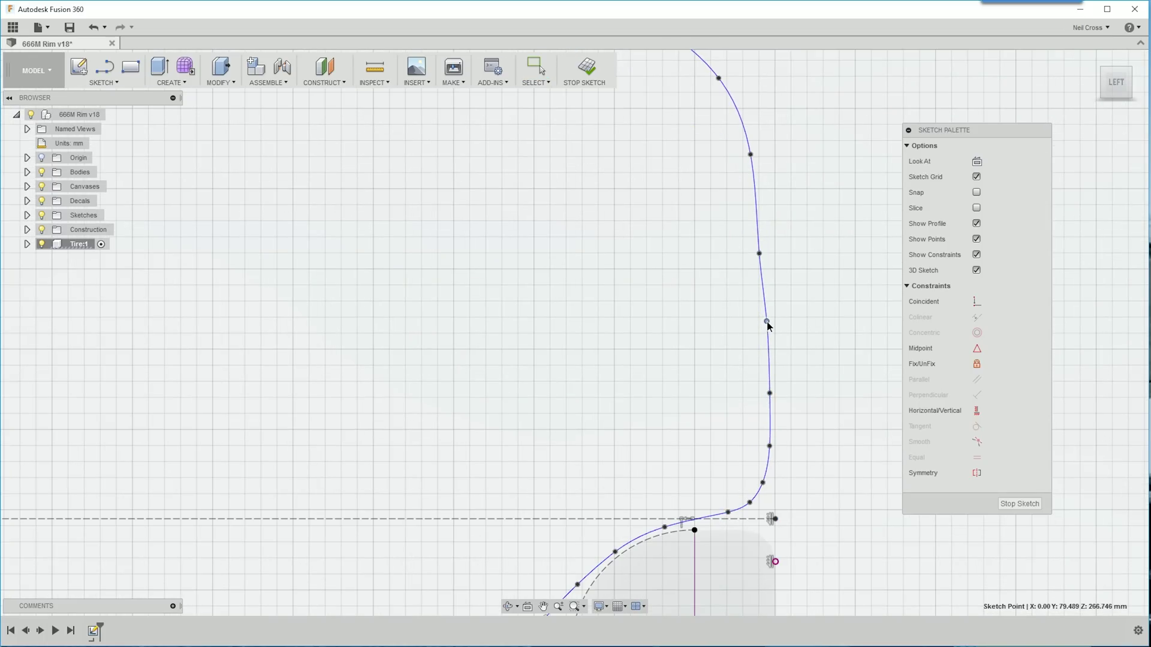
{"action": "left_click_drag", "start_coordinate": [759, 253], "coordinate": [763, 253]}
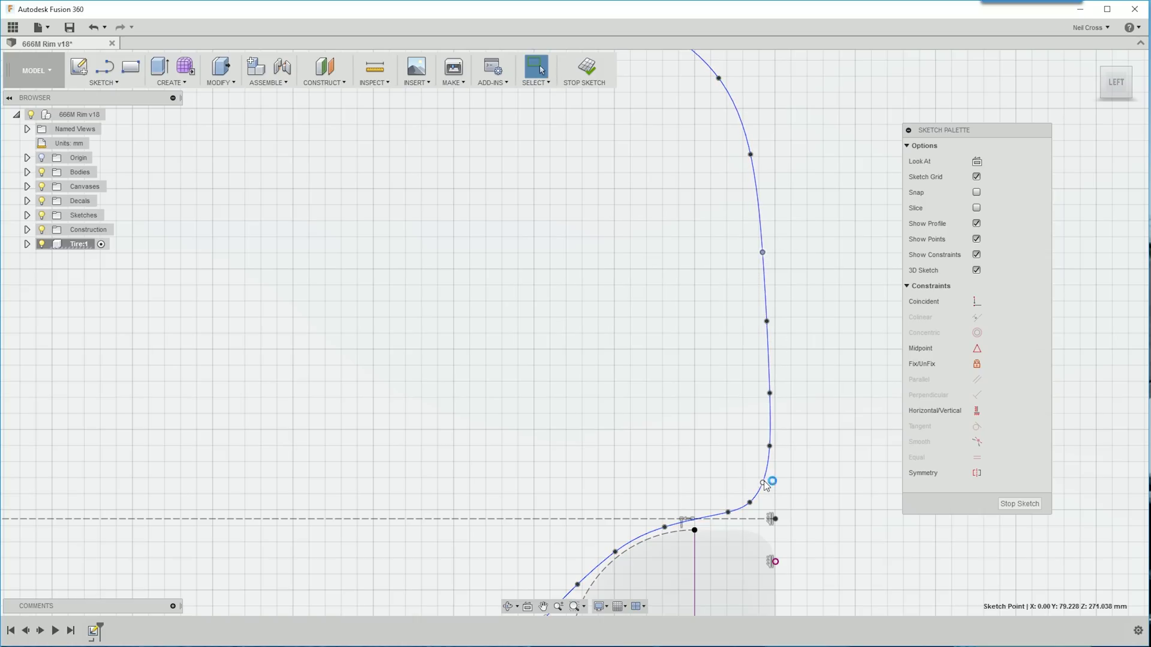
{"action": "left_click_drag", "start_coordinate": [764, 482], "coordinate": [765, 482]}
Shift the fit point where the tread begins curving into the shoulder slightly inward along the spline
{"action": "scroll", "coordinate": [762, 357], "scroll_direction": "down", "scroll_amount": 6}
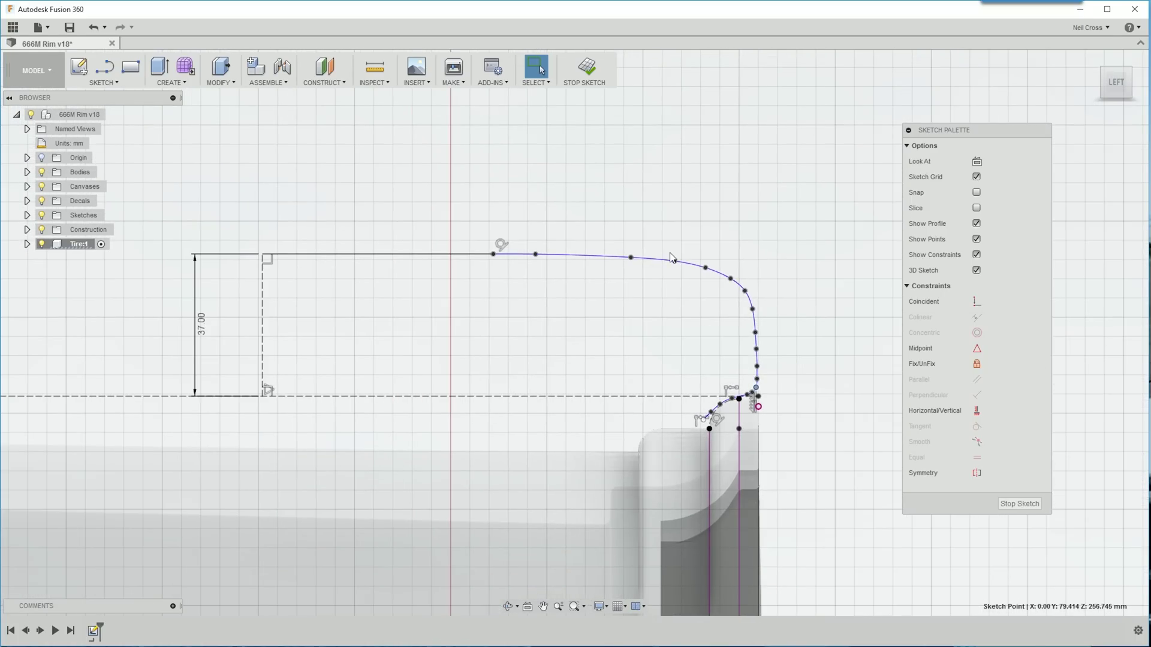
{"action": "scroll", "coordinate": [675, 261], "scroll_direction": "up", "scroll_amount": 2}
{"action": "left_click_drag", "start_coordinate": [674, 255], "coordinate": [670, 257]}
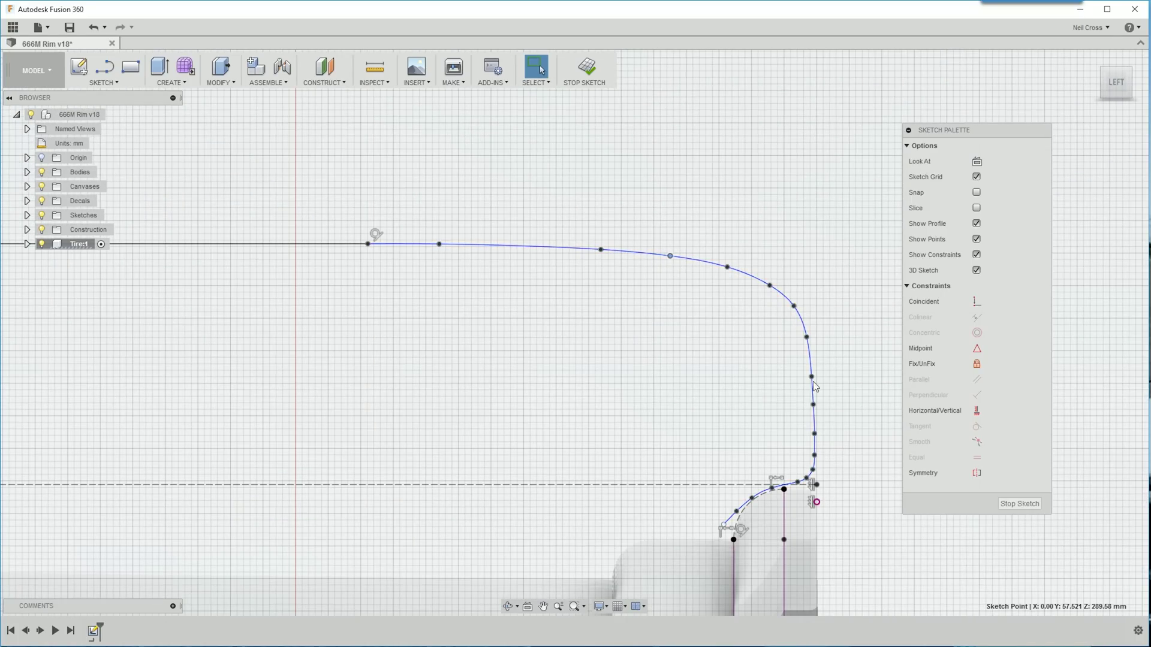
Shift the spline's fit points around the shoulder and upper sidewall outward and along the curve to form a tighter, smoother shoulder
{"action": "scroll", "coordinate": [786, 302], "scroll_direction": "up", "scroll_amount": 2}
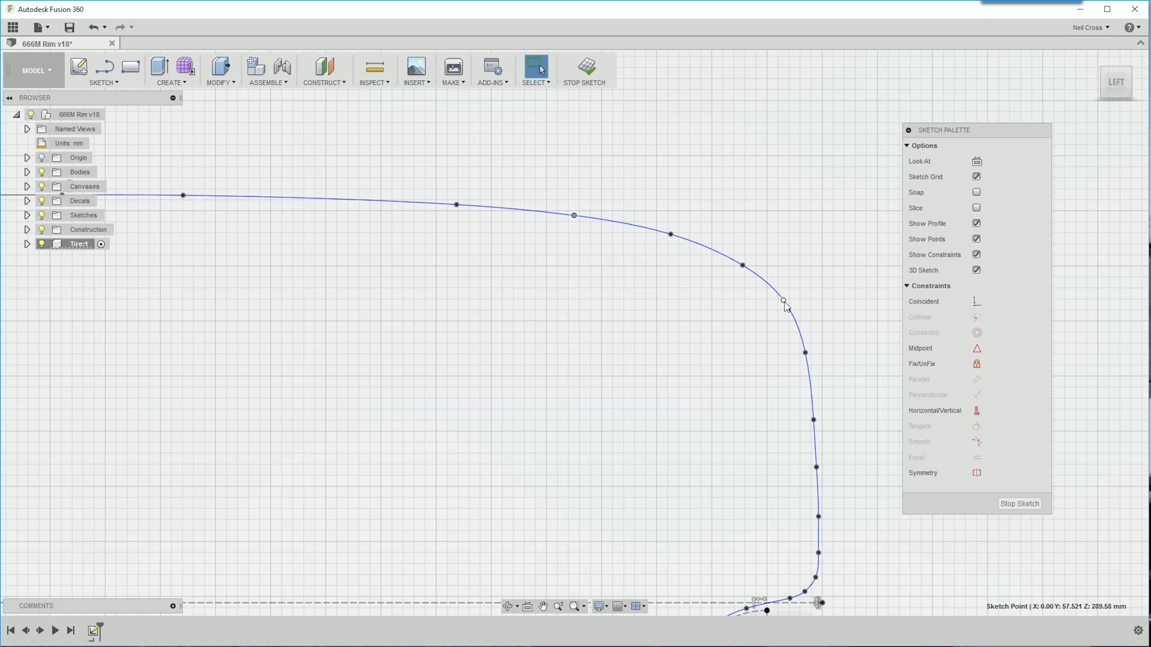
{"action": "left_click_drag", "start_coordinate": [783, 301], "coordinate": [798, 300]}
{"action": "left_click_drag", "start_coordinate": [805, 353], "coordinate": [812, 354]}
{"action": "left_click_drag", "start_coordinate": [814, 420], "coordinate": [816, 405]}
{"action": "left_click_drag", "start_coordinate": [817, 468], "coordinate": [817, 453]}
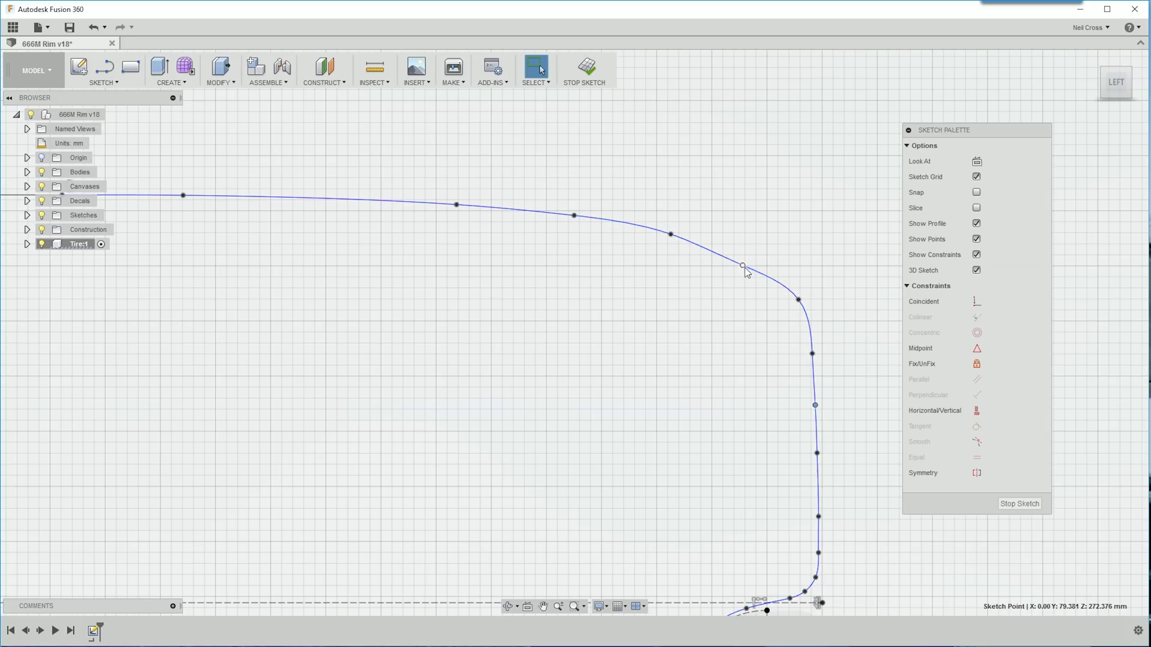
{"action": "mouse_move", "coordinate": [743, 266]}
{"action": "left_mouse_down"}
{"action": "mouse_move", "coordinate": [739, 256]}
{"action": "mouse_move", "coordinate": [718, 291]}
{"action": "left_mouse_up"}
{"action": "scroll", "coordinate": [784, 353], "scroll_direction": "down", "scroll_amount": 3}
{"action": "scroll", "coordinate": [728, 294], "scroll_direction": "up", "scroll_amount": 2}
{"action": "middle_click_drag", "start_coordinate": [689, 487], "coordinate": [706, 387]}
{"action": "scroll", "coordinate": [706, 388], "scroll_direction": "down", "scroll_amount": 4}
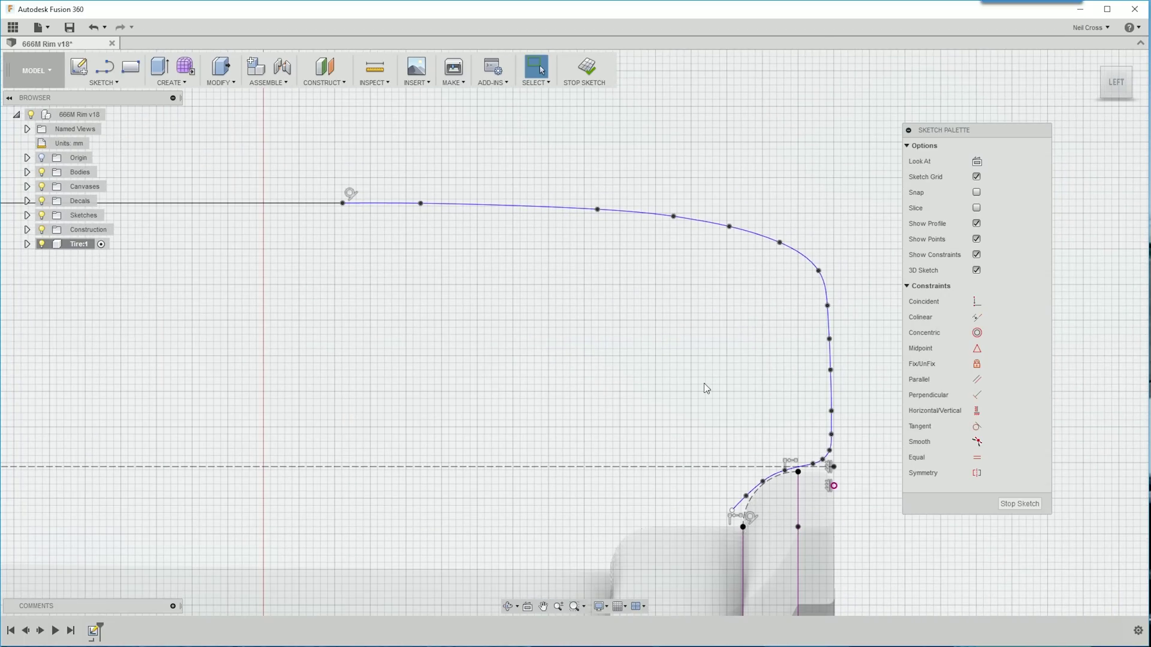
Move two fit points near the spline's bead end onto the dashed rim arc and pull its free endpoint slightly away from the rim
{"action": "scroll", "coordinate": [748, 420], "scroll_direction": "up", "scroll_amount": 5}
{"action": "left_click", "coordinate": [701, 475]}
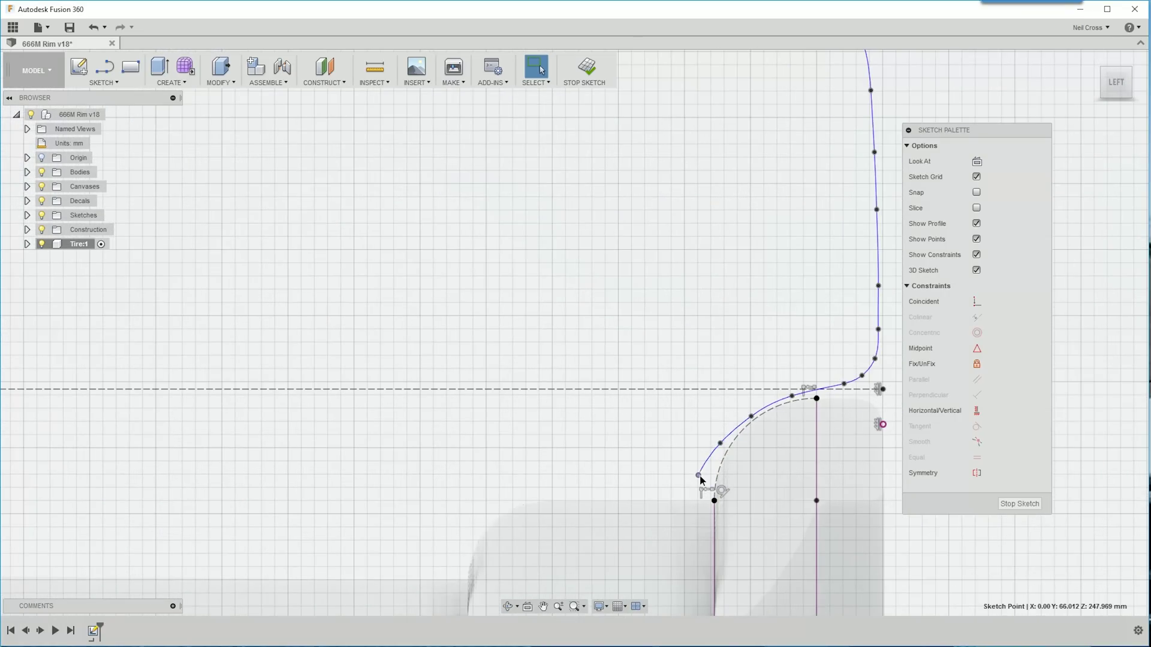
{"action": "scroll", "coordinate": [753, 418], "scroll_direction": "up", "scroll_amount": 3}
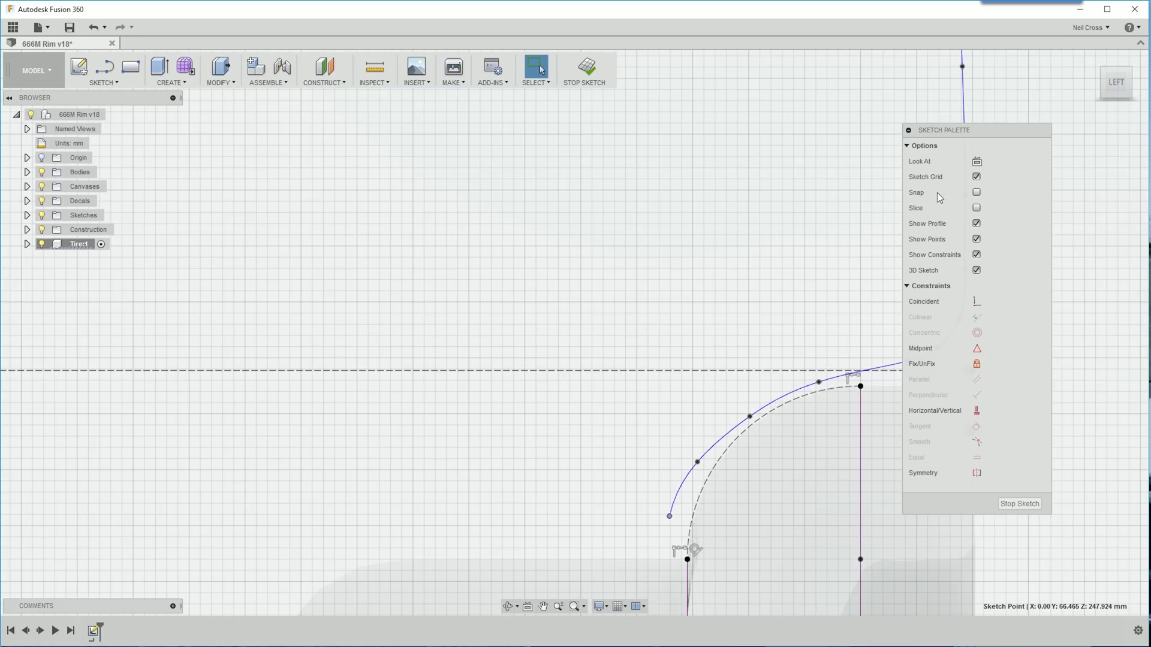
{"action": "left_click_drag", "start_coordinate": [751, 418], "coordinate": [756, 422]}
{"action": "left_click_drag", "start_coordinate": [697, 463], "coordinate": [704, 472]}
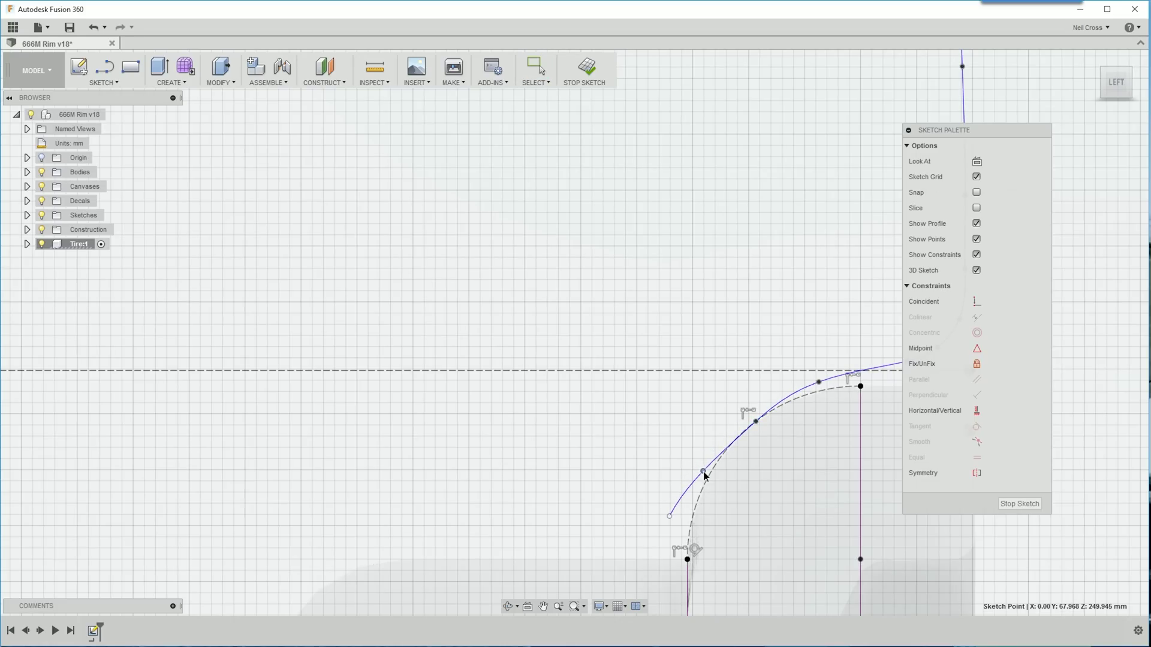
{"action": "left_click_drag", "start_coordinate": [669, 516], "coordinate": [661, 509]}
Adjust the fit points just above the rim edge, lowering the inner one slightly and shifting the outer one toward the sidewall bend
{"action": "scroll", "coordinate": [823, 387], "scroll_direction": "up", "scroll_amount": 2}
{"action": "middle_click_drag", "start_coordinate": [822, 386], "coordinate": [673, 415]}
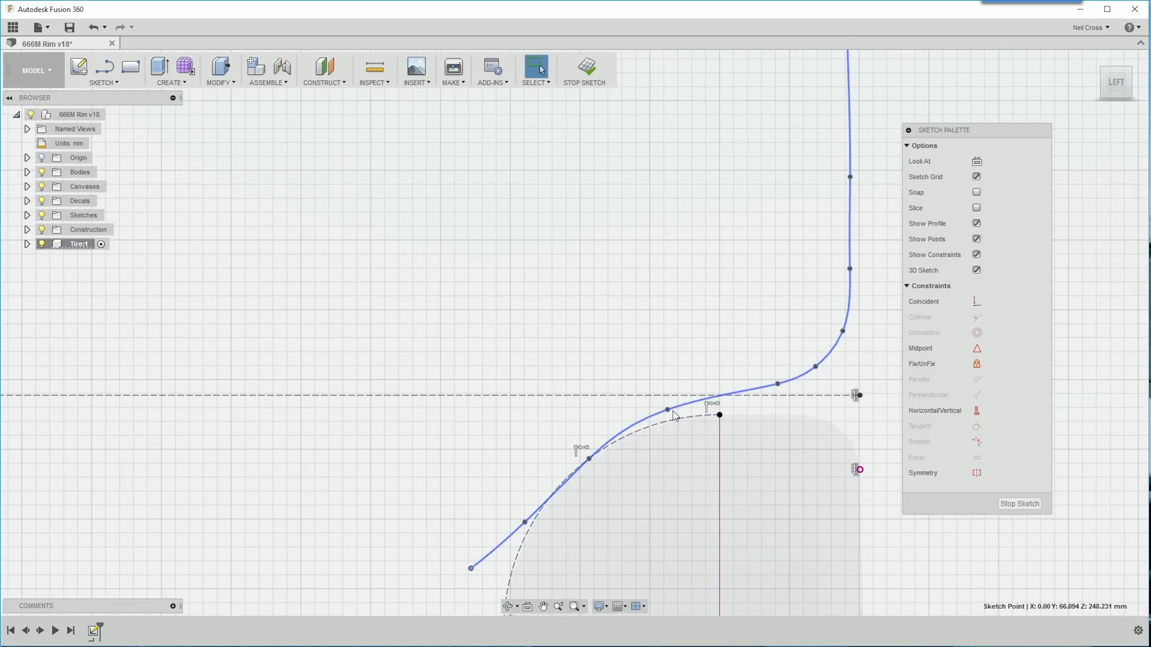
{"action": "left_click_drag", "start_coordinate": [668, 410], "coordinate": [667, 415]}
{"action": "left_click_drag", "start_coordinate": [777, 384], "coordinate": [815, 372]}
Offset the chained outer tire curve inward with an offset position of -5 mm
{"action": "scroll", "coordinate": [811, 392], "scroll_direction": "down", "scroll_amount": 5}
{"action": "middle_click_drag", "start_coordinate": [650, 363], "coordinate": [675, 361]}
{"action": "key", "text": "Escape"}
{"action": "left_click", "coordinate": [105, 83]}
{"action": "left_click", "coordinate": [90, 323]}
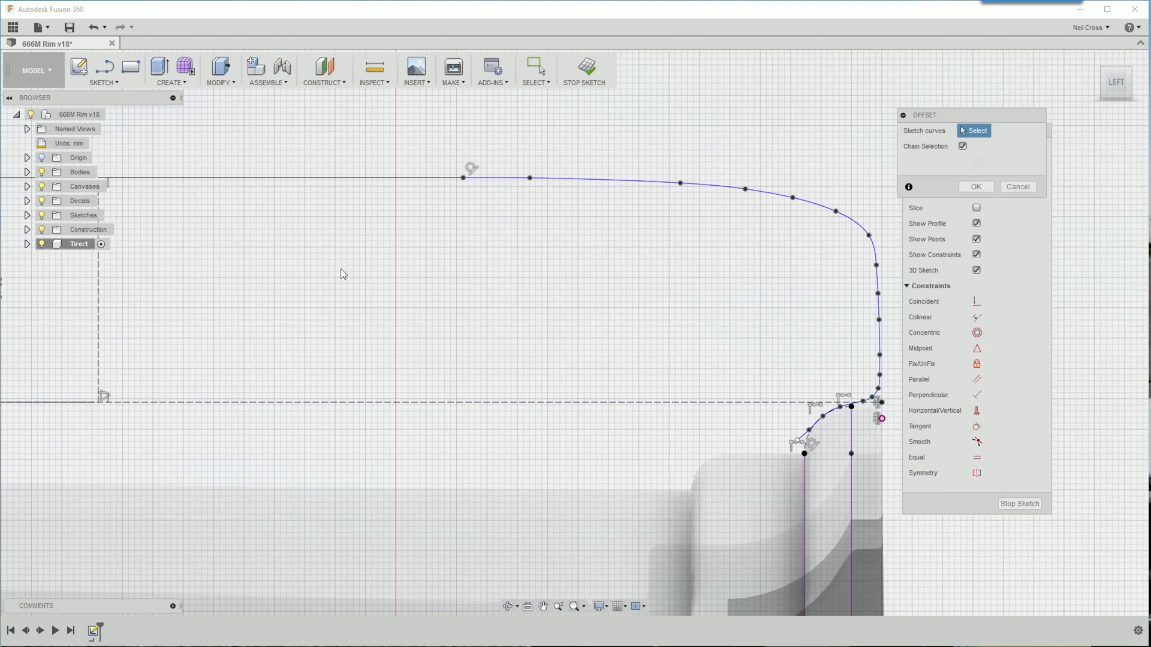
{"action": "left_click", "coordinate": [586, 179]}
{"action": "type", "text": "-5"}
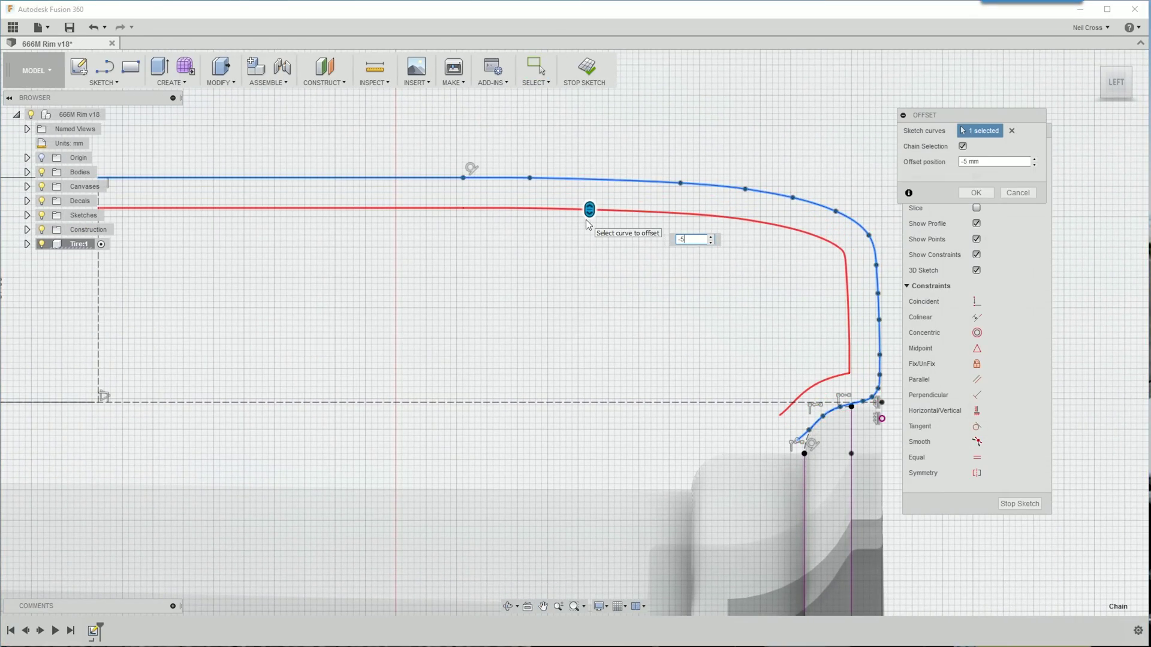
{"action": "key", "text": "Return"}
Close the bead with a three-point arc joining the free ends of the offset curve and the outer spline
{"action": "scroll", "coordinate": [800, 402], "scroll_direction": "up", "scroll_amount": 3}
{"action": "middle_click_drag", "start_coordinate": [800, 407], "coordinate": [652, 362]}
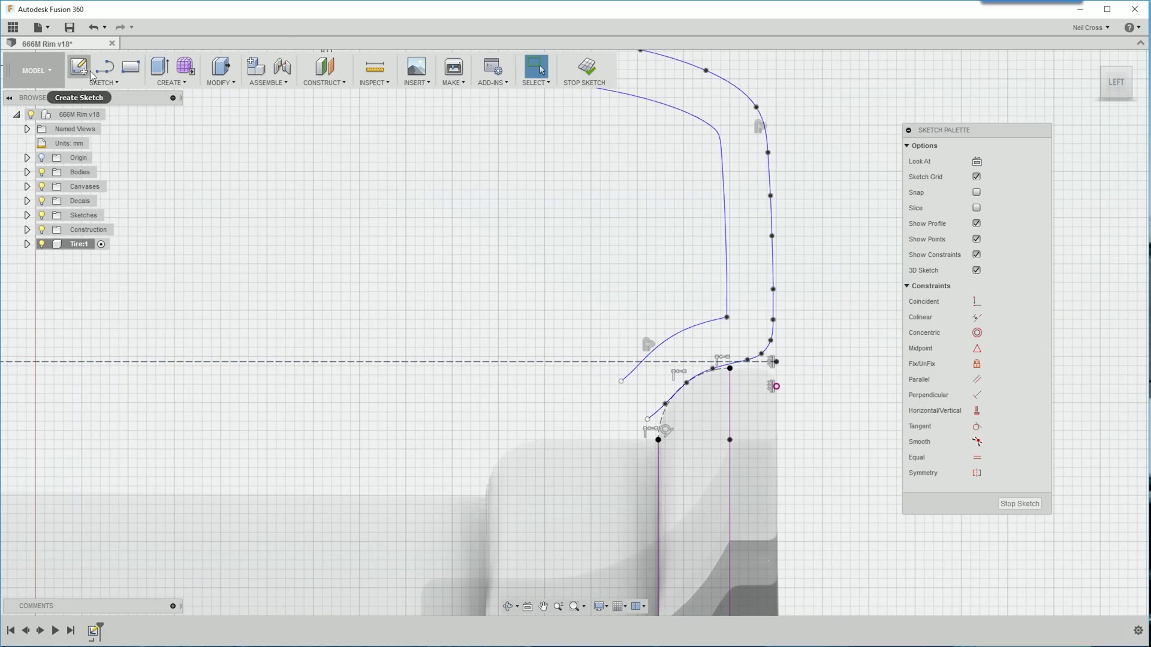
{"action": "left_click", "coordinate": [104, 82]}
{"action": "mouse_move", "coordinate": [114, 151]}
{"action": "left_click", "coordinate": [196, 154]}
{"action": "left_click", "coordinate": [621, 381]}
{"action": "left_click", "coordinate": [648, 418]}
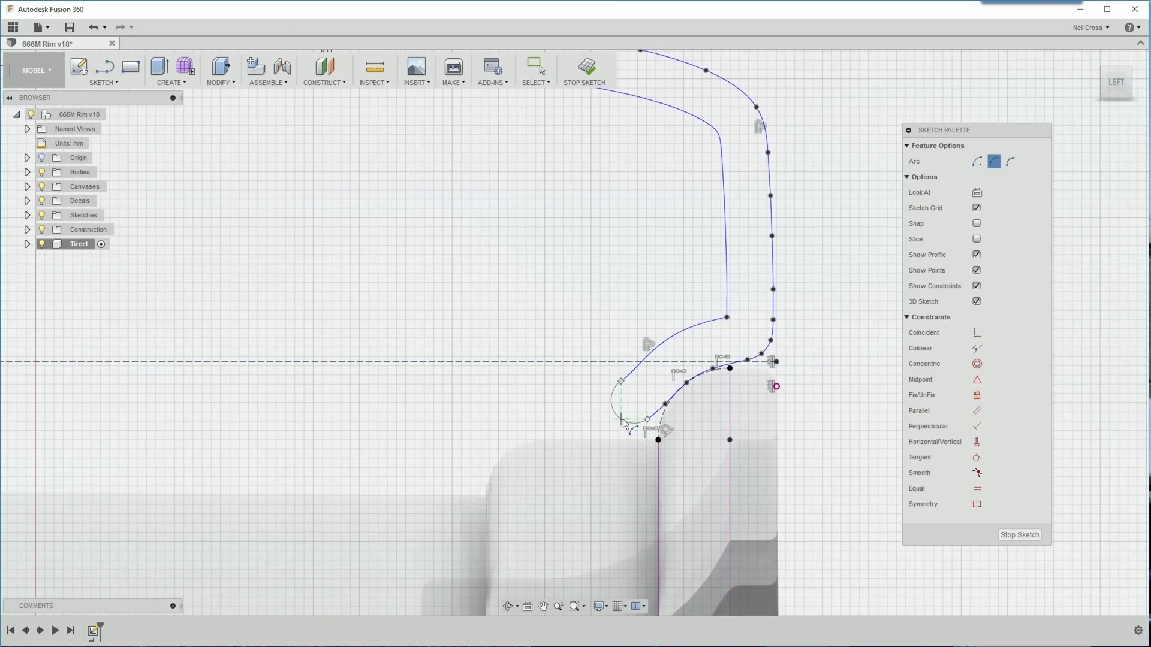
{"action": "left_click", "coordinate": [624, 422]}
{"action": "key", "text": "Escape"}
Mirror the outer curves, the inner offset curves and the bead arc about the vertical construction line at the tire's center
{"action": "scroll", "coordinate": [565, 381], "scroll_direction": "down", "scroll_amount": 4}
{"action": "middle_click_drag", "start_coordinate": [288, 309], "coordinate": [498, 309]}
{"action": "scroll", "coordinate": [499, 309], "scroll_direction": "down", "scroll_amount": 1}
{"action": "left_click", "coordinate": [104, 82]}
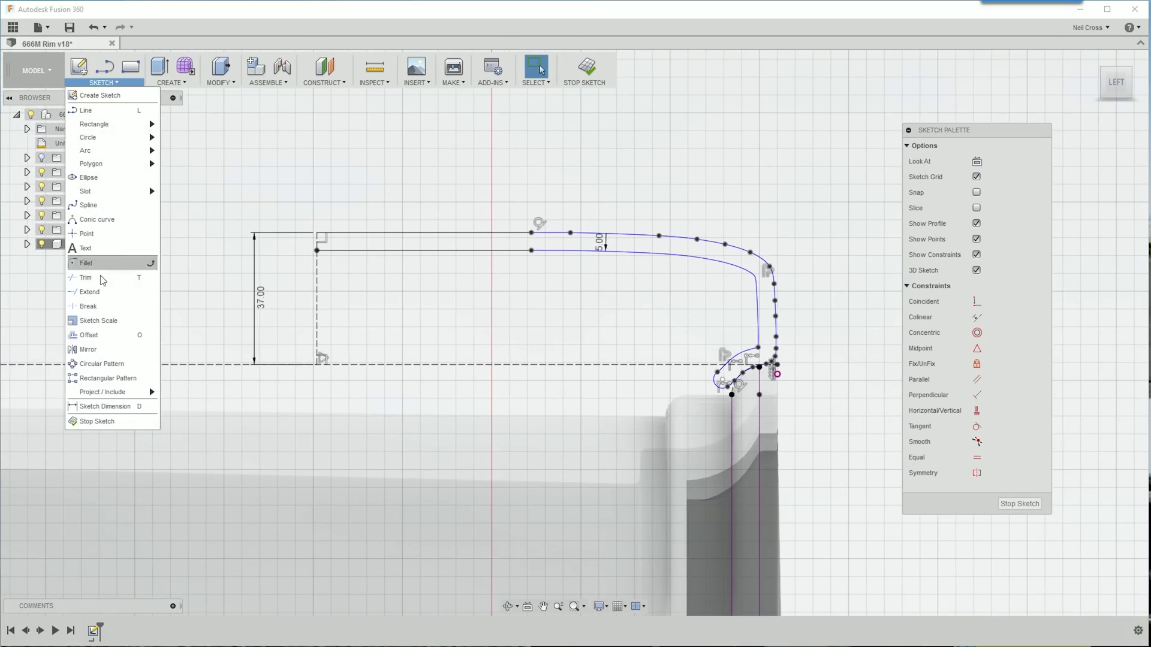
{"action": "left_click", "coordinate": [96, 349]}
{"action": "left_click", "coordinate": [473, 251]}
{"action": "left_click", "coordinate": [486, 232]}
{"action": "left_click", "coordinate": [659, 236]}
{"action": "left_click", "coordinate": [655, 253]}
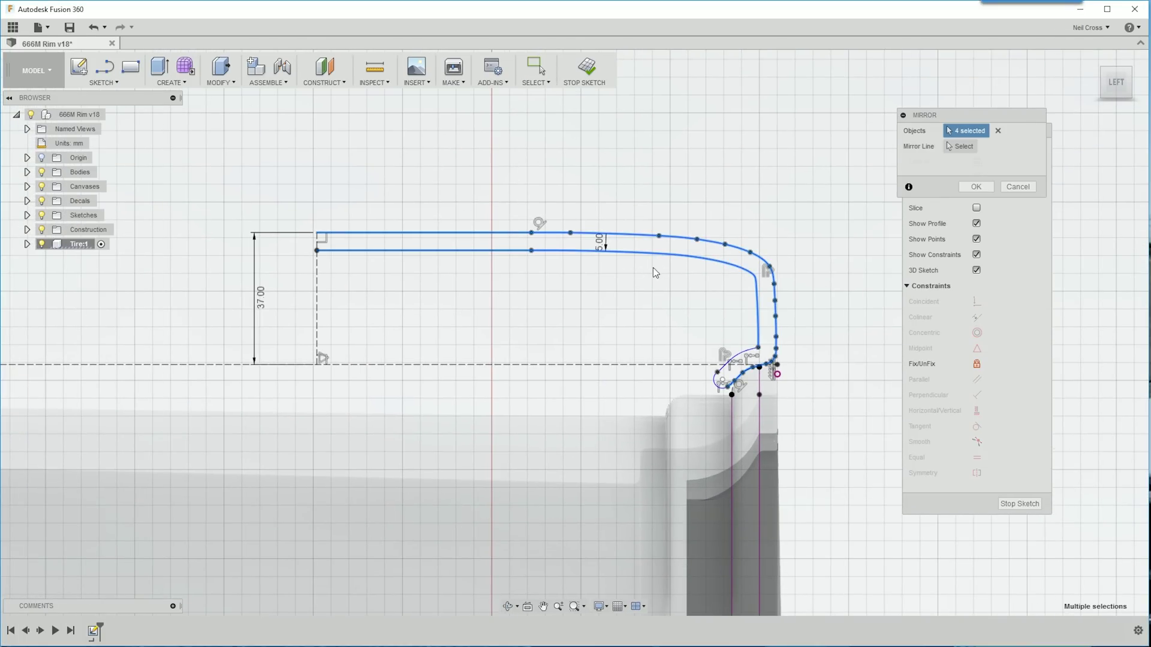
{"action": "left_click", "coordinate": [742, 352]}
{"action": "scroll", "coordinate": [720, 388], "scroll_direction": "up", "scroll_amount": 2}
{"action": "left_click", "coordinate": [720, 387]}
{"action": "scroll", "coordinate": [720, 383], "scroll_direction": "down", "scroll_amount": 2}
{"action": "middle_click_drag", "start_coordinate": [616, 249], "coordinate": [711, 246]}
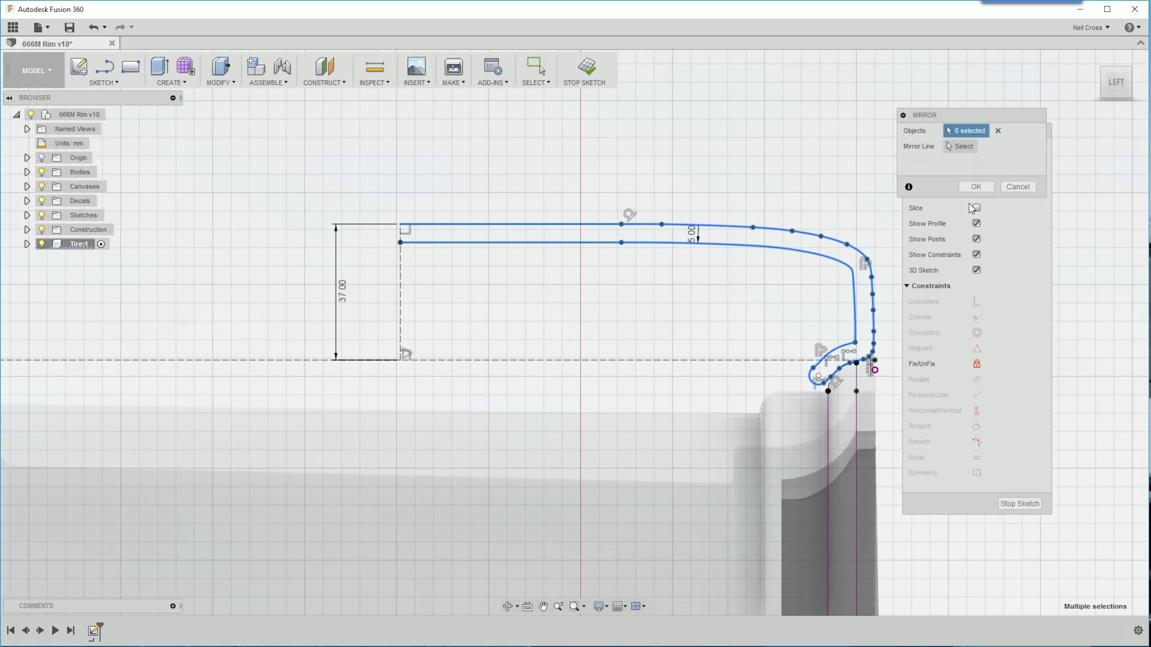
{"action": "left_click", "coordinate": [960, 146]}
{"action": "left_click", "coordinate": [401, 286]}
{"action": "scroll", "coordinate": [887, 293], "scroll_direction": "down", "scroll_amount": 2}
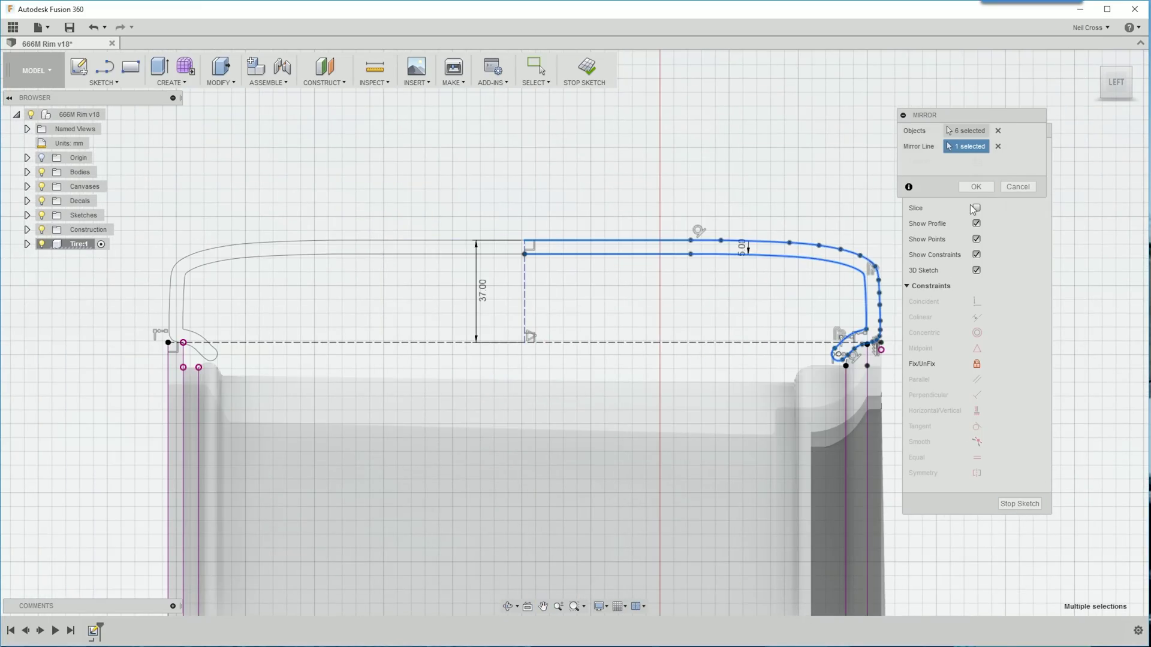
{"action": "left_click", "coordinate": [975, 186]}
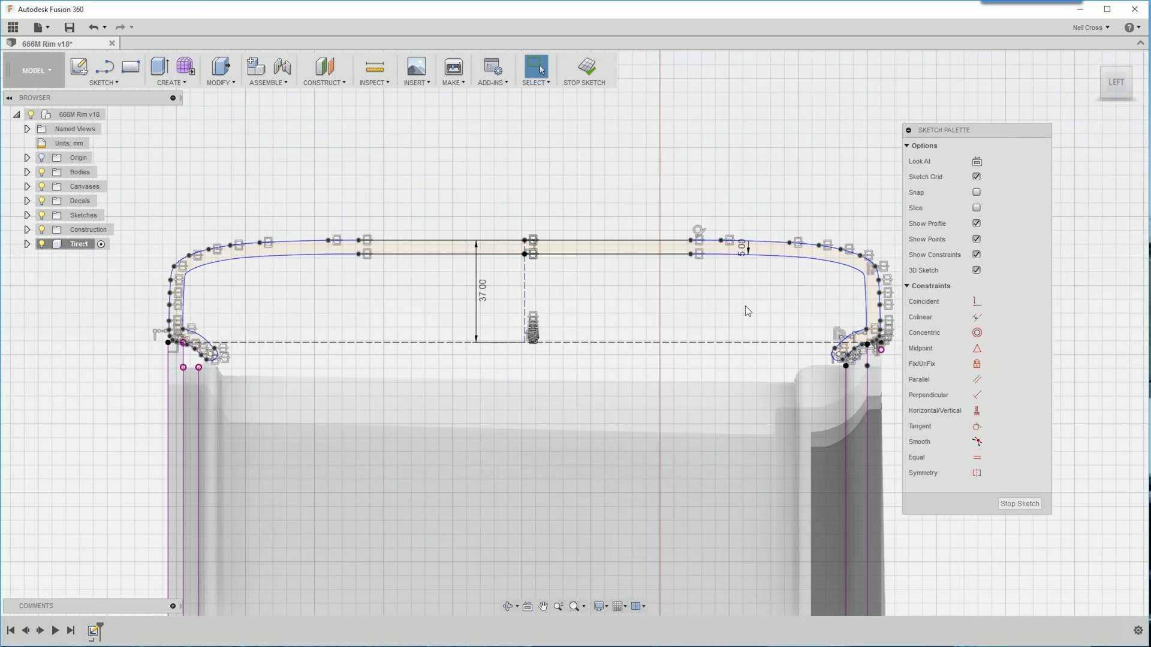
Finish the sketch and revolve the closed tire profile around the wheel's center axis
{"action": "left_click", "coordinate": [1028, 503]}
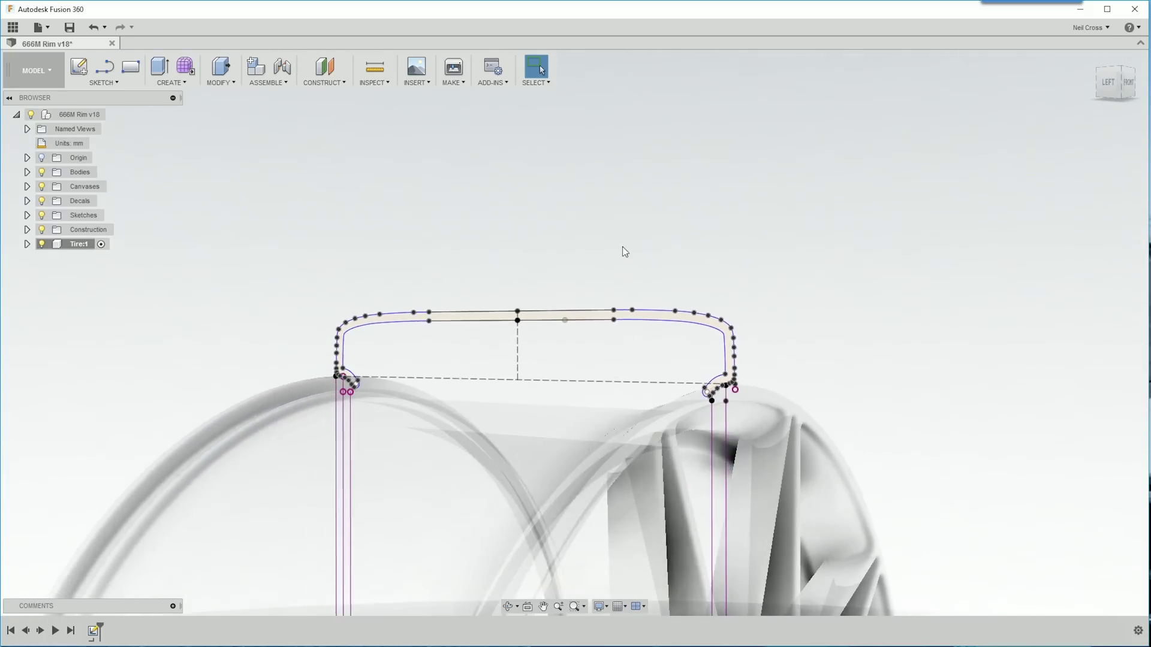
{"action": "left_click", "coordinate": [169, 82]}
{"action": "left_click", "coordinate": [171, 141]}
{"action": "left_click", "coordinate": [593, 276]}
{"action": "left_click", "coordinate": [958, 146]}
{"action": "middle_click_drag", "start_coordinate": [823, 495], "coordinate": [838, 228]}
{"action": "left_click", "coordinate": [634, 437]}
{"action": "scroll", "coordinate": [788, 353], "scroll_direction": "down", "scroll_amount": 2}
{"action": "middle_click_drag", "start_coordinate": [788, 354], "coordinate": [808, 406]}
{"action": "left_click", "coordinate": [974, 240]}
Activate the root component 666M Rim v18 and save a new version with the description User Saved
{"action": "middle_click_drag", "start_coordinate": [973, 252], "coordinate": [865, 283], "text": "shift"}
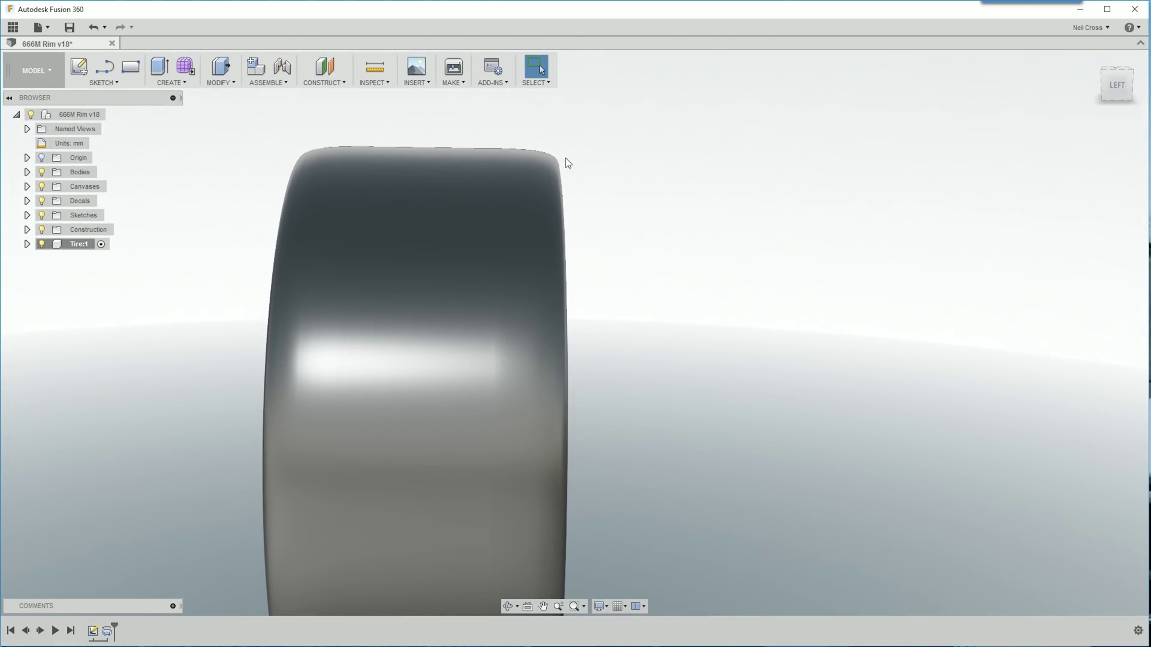
{"action": "middle_click_drag", "start_coordinate": [883, 340], "coordinate": [417, 175], "text": "shift"}
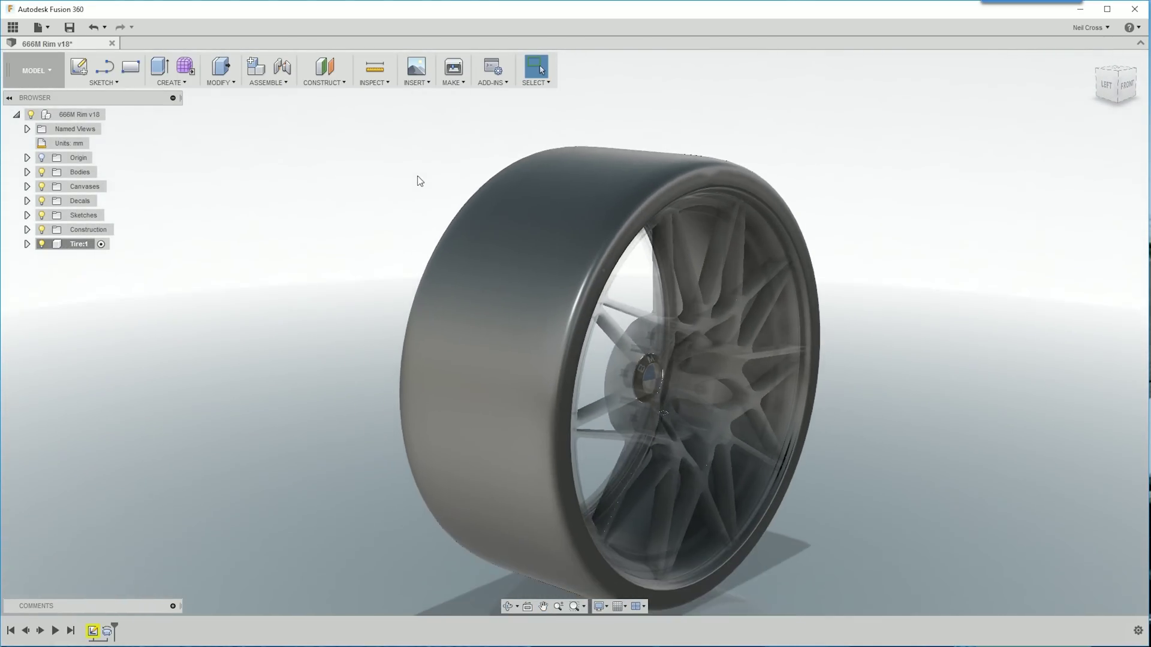
{"action": "double_click", "coordinate": [88, 114]}
{"action": "key", "text": "ctrl+s"}
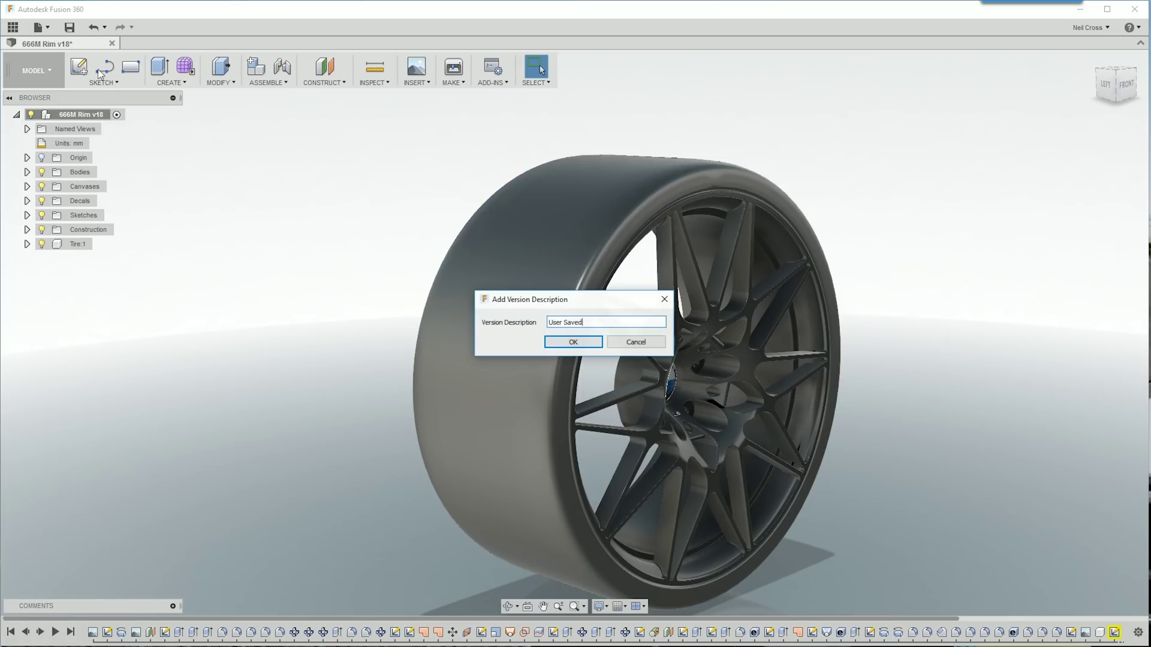
{"action": "key", "text": "Return"}
Export the 666M Rim v18 design to the computer's desktop folder, choosing another file type in place of the Fusion archive
{"action": "left_click", "coordinate": [48, 30]}
{"action": "left_click", "coordinate": [135, 174]}
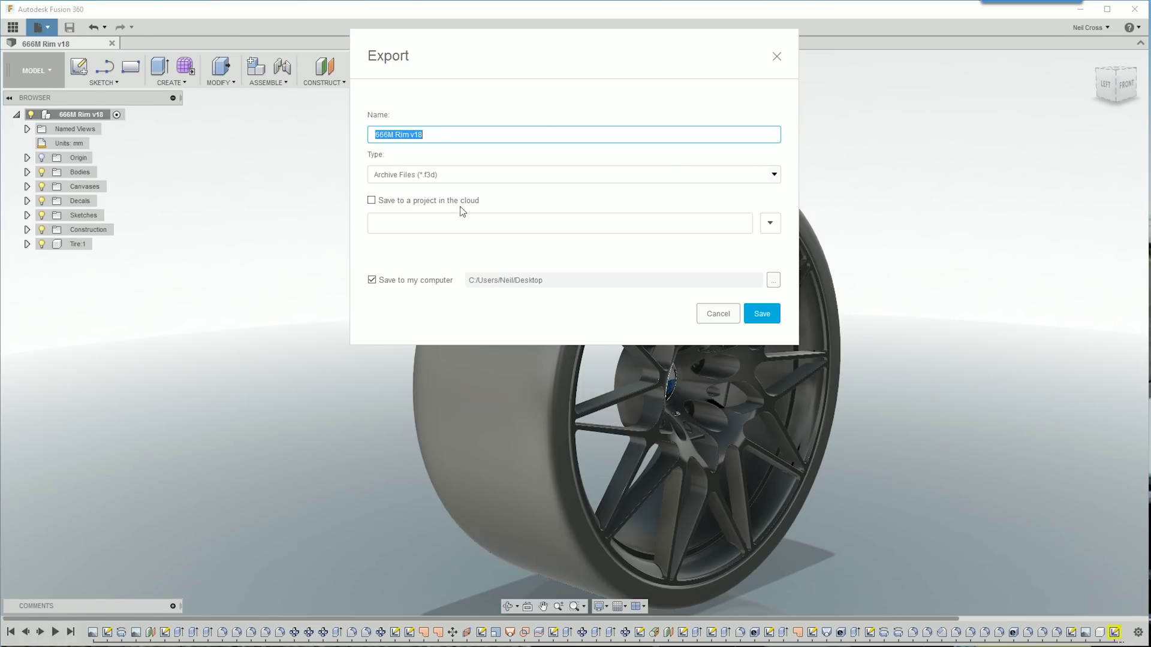
{"action": "left_click", "coordinate": [440, 175]}
{"action": "left_click", "coordinate": [440, 239]}
{"action": "left_click", "coordinate": [762, 314]}
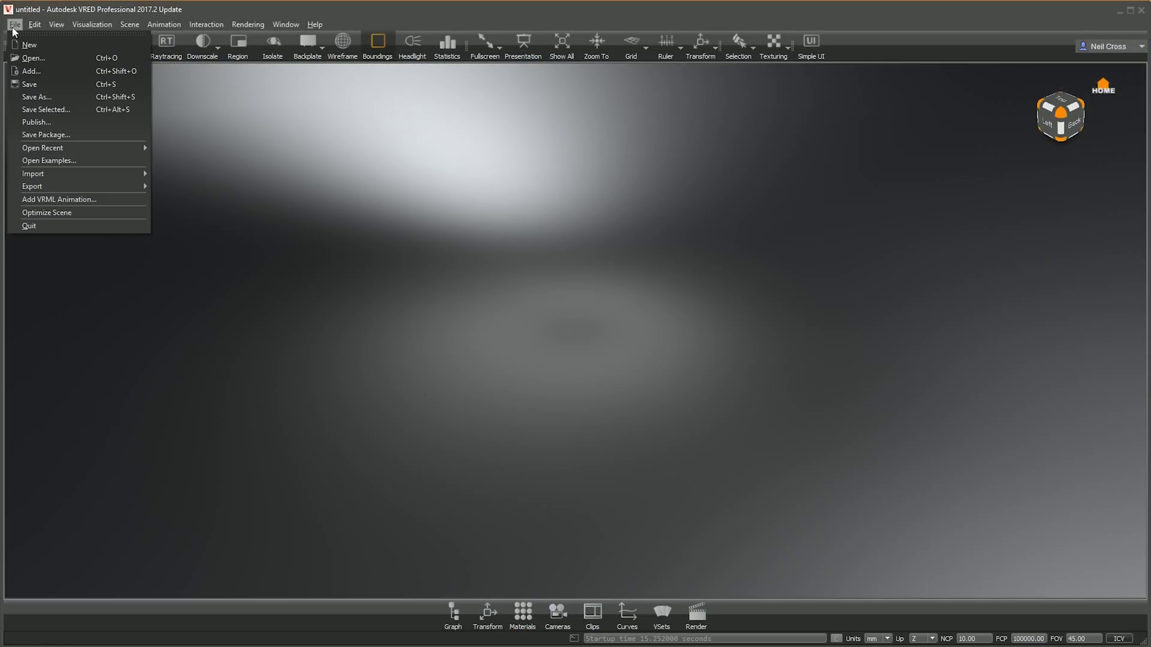
Switch to VRED Professional and import the exported rim and tire model, accepting the CAD import settings
{"action": "mouse_move", "coordinate": [120, 174]}
{"action": "left_click", "coordinate": [169, 183]}
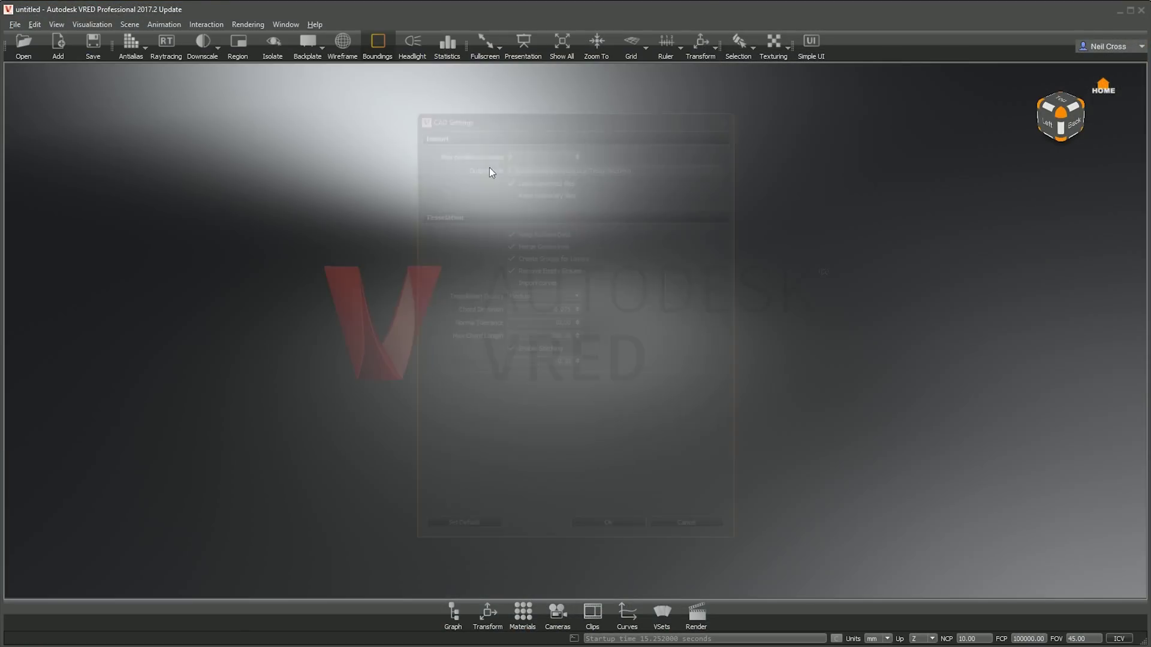
{"action": "left_click", "coordinate": [623, 530]}
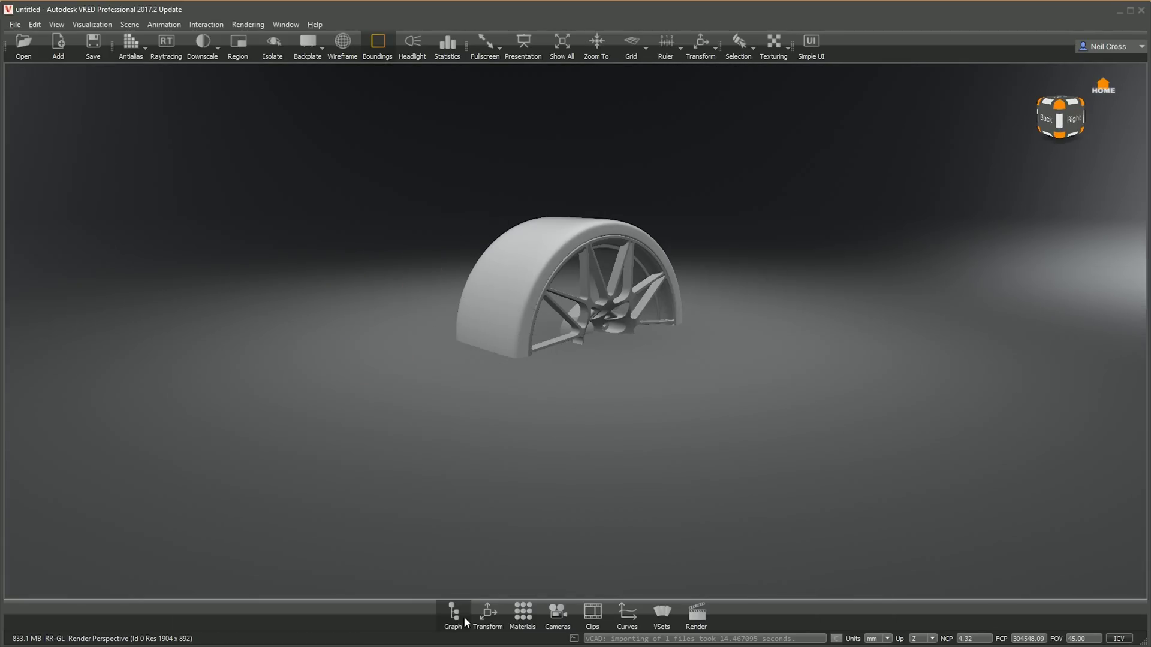
Select the imported 666M Rim root node in the scene graph and raise the wheel vertically until it clears the floor
{"action": "left_click", "coordinate": [453, 614]}
{"action": "left_click", "coordinate": [89, 208]}
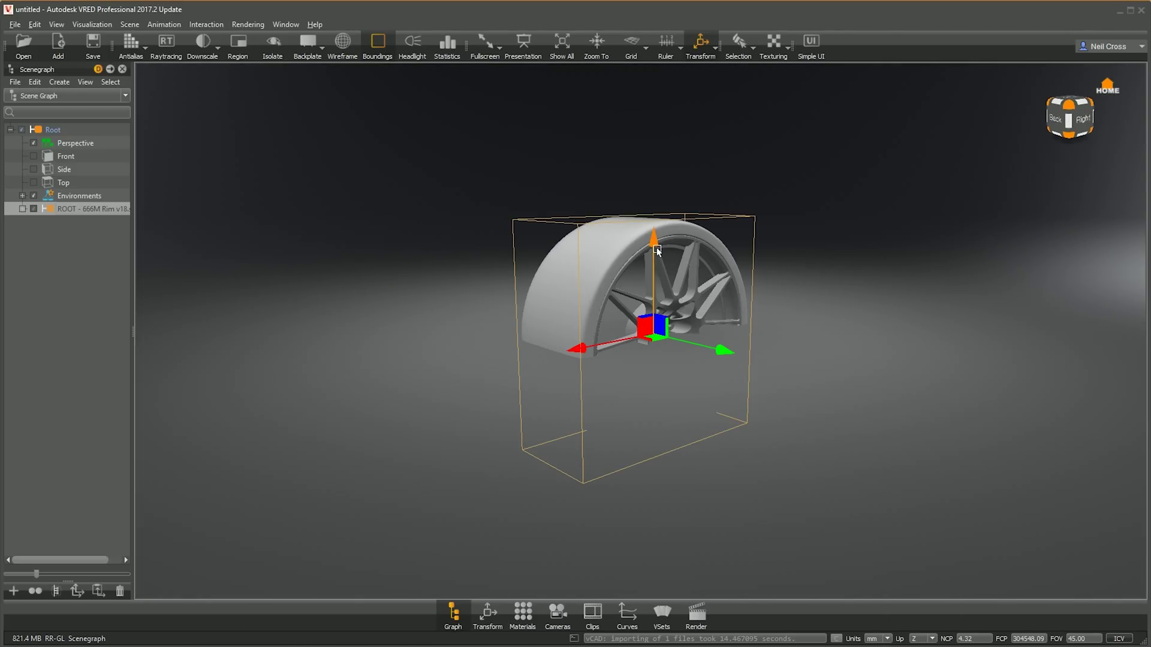
{"action": "left_click_drag", "start_coordinate": [658, 250], "coordinate": [665, 125]}
{"action": "left_click_drag", "start_coordinate": [737, 222], "coordinate": [779, 354], "text": "alt"}
{"action": "right_click_drag", "start_coordinate": [779, 358], "coordinate": [609, 234], "text": "alt"}
{"action": "middle_click_drag", "start_coordinate": [609, 234], "coordinate": [524, 232], "text": "alt"}
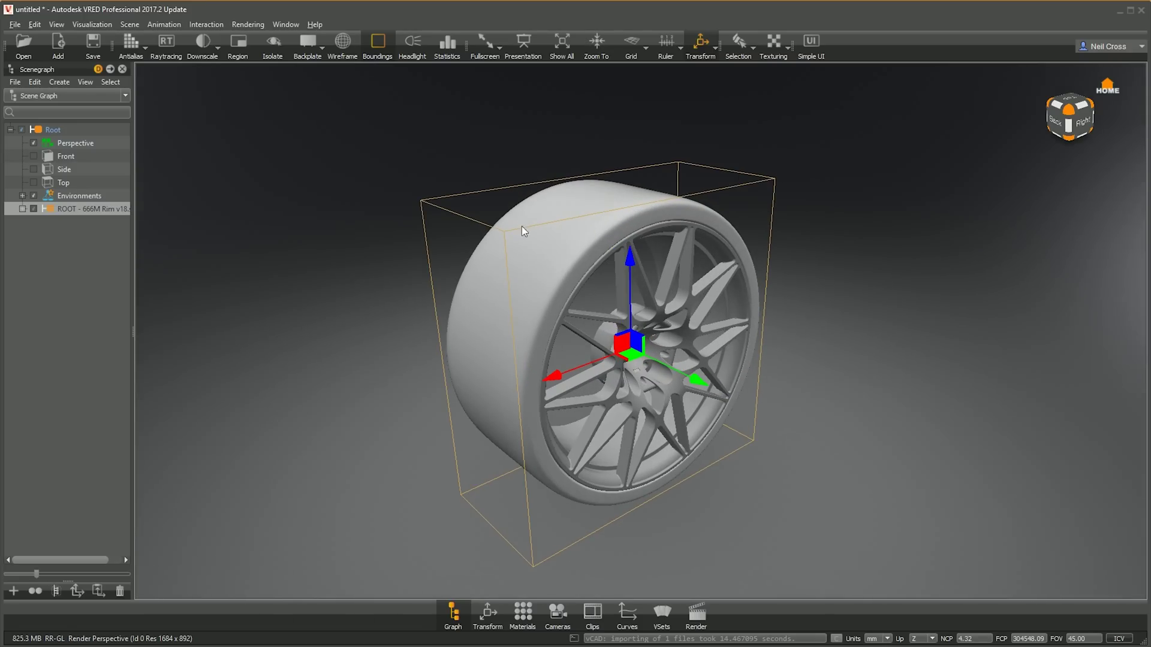
{"action": "left_click", "coordinate": [34, 23]}
{"action": "mouse_move", "coordinate": [84, 147]}
{"action": "left_click", "coordinate": [170, 168]}
Try to group the selected front-face surfaces of the rim into one node
{"action": "right_click_drag", "start_coordinate": [696, 429], "coordinate": [613, 358], "text": "alt"}
{"action": "left_click", "coordinate": [613, 357], "text": "shift"}
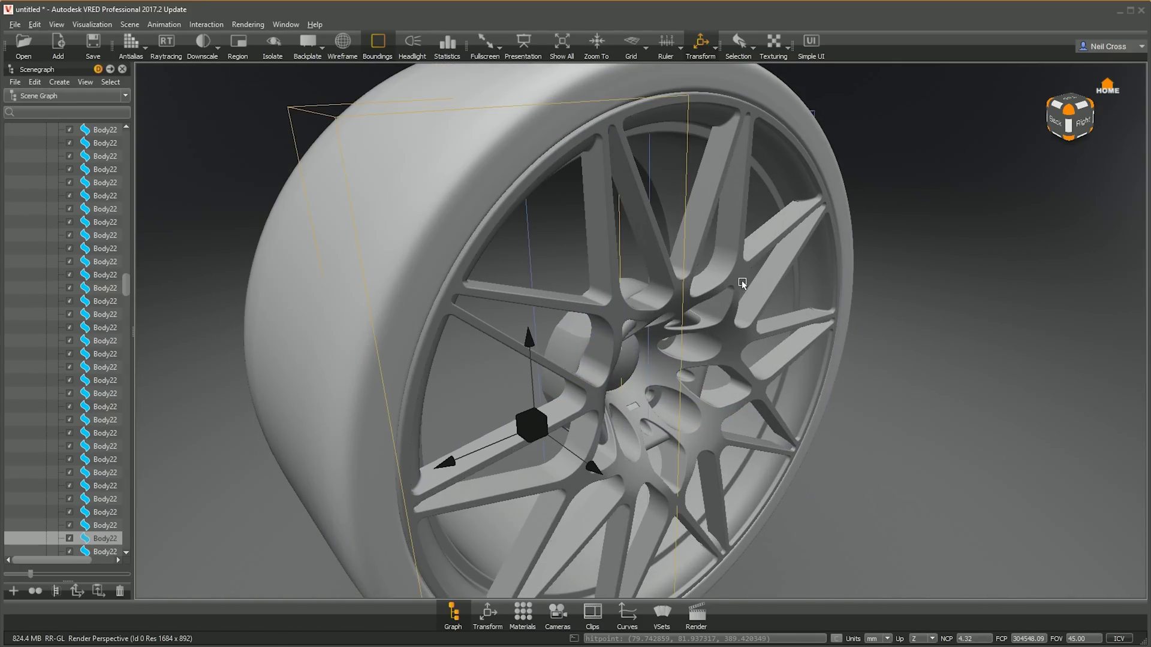
{"action": "left_click", "coordinate": [741, 280], "text": "shift"}
{"action": "left_click", "coordinate": [623, 314], "text": "shift"}
{"action": "right_click", "coordinate": [104, 540]}
{"action": "mouse_move", "coordinate": [198, 141]}
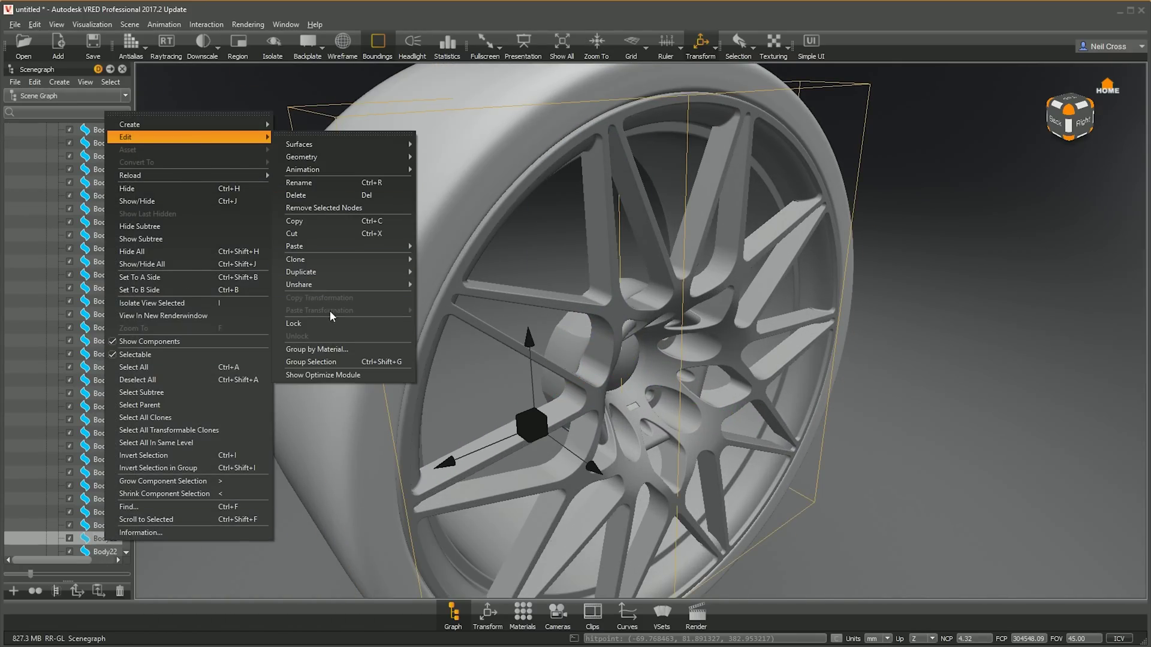
{"action": "left_click", "coordinate": [324, 362]}
{"action": "key", "text": "ctrl+z"}
Select the rim's front-face surfaces around the spokes and group them in a node named Front Face
{"action": "right_click_drag", "start_coordinate": [678, 223], "coordinate": [732, 228], "text": "alt"}
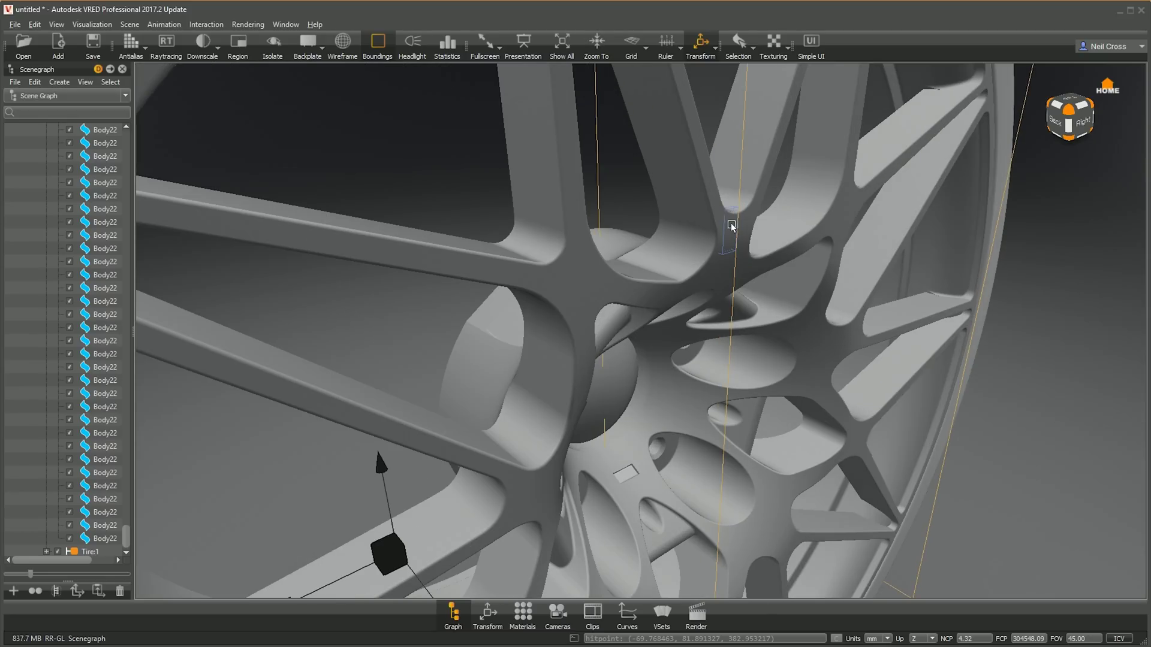
{"action": "left_click", "coordinate": [732, 229], "text": "shift"}
{"action": "left_click", "coordinate": [717, 288], "text": "shift"}
{"action": "right_click_drag", "start_coordinate": [717, 288], "coordinate": [771, 354], "text": "alt"}
{"action": "left_click", "coordinate": [772, 354], "text": "shift"}
{"action": "right_click", "coordinate": [116, 143]}
{"action": "mouse_move", "coordinate": [180, 157]}
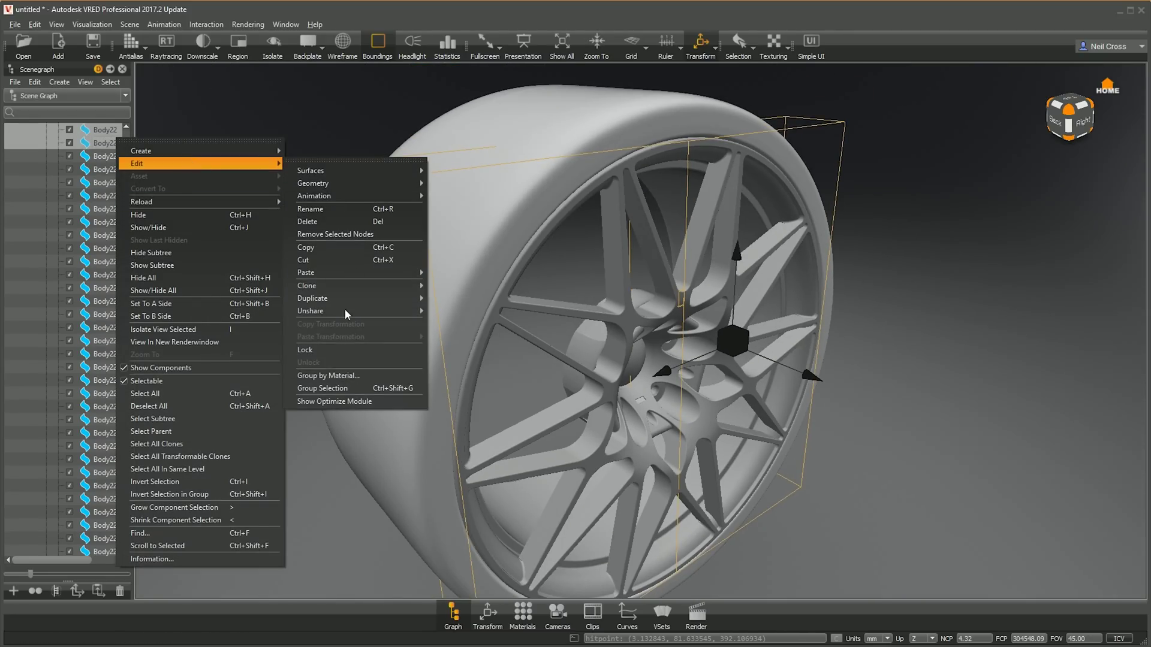
{"action": "left_click", "coordinate": [344, 309]}
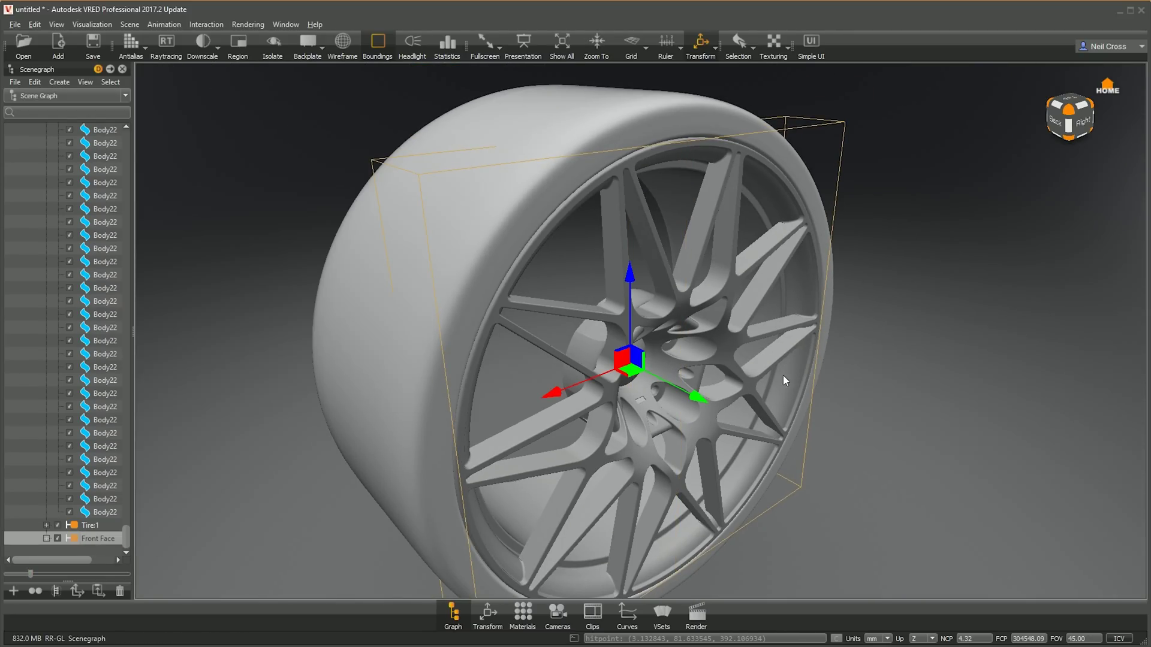
Select the center cap surfaces in the hub and group them in a node named Roundel
{"action": "left_click", "coordinate": [753, 295], "text": "shift"}
{"action": "left_click", "coordinate": [643, 366], "text": "shift"}
{"action": "left_click", "coordinate": [641, 354], "text": "shift"}
{"action": "right_click", "coordinate": [108, 137]}
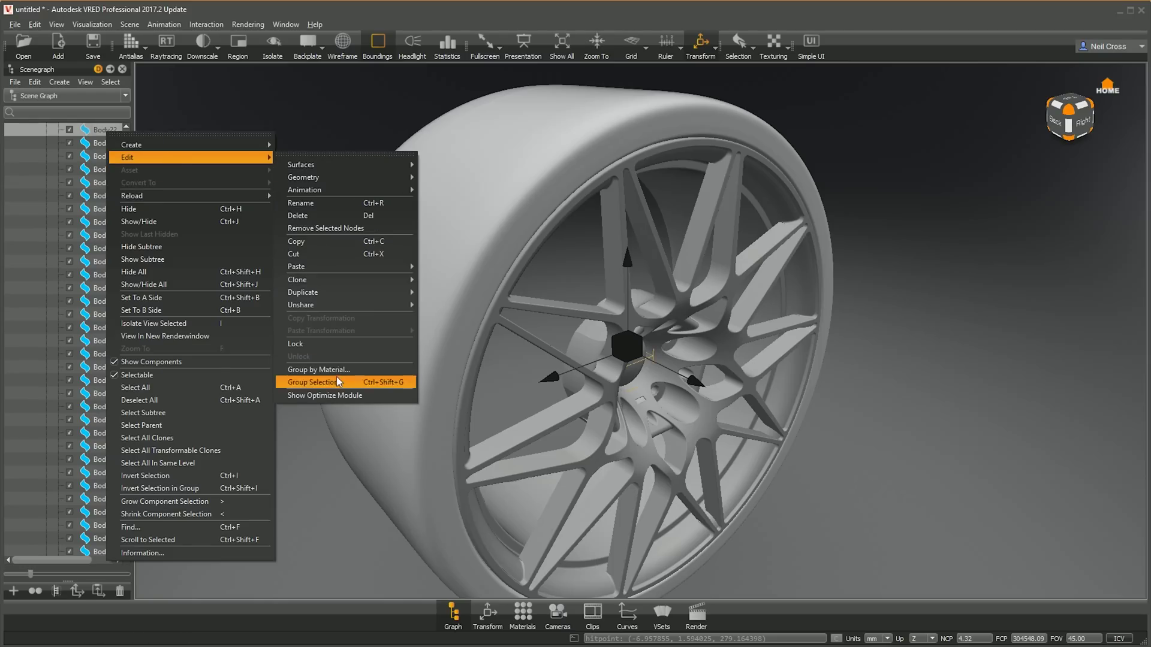
{"action": "left_click", "coordinate": [336, 377]}
Select the surfaces of the small rectangular badge recess below the hub and group them in a node named M Badge
{"action": "scroll", "coordinate": [642, 405], "scroll_direction": "up", "scroll_amount": 10}
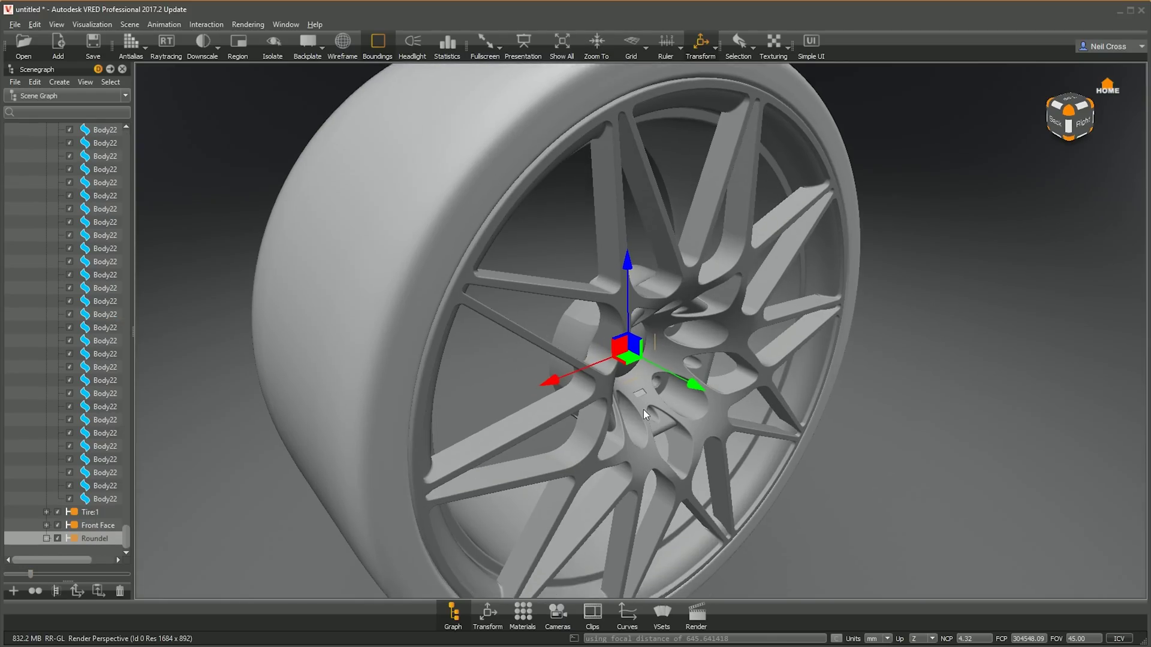
{"action": "left_click", "coordinate": [624, 362], "text": "shift"}
{"action": "left_click", "coordinate": [668, 329], "text": "shift"}
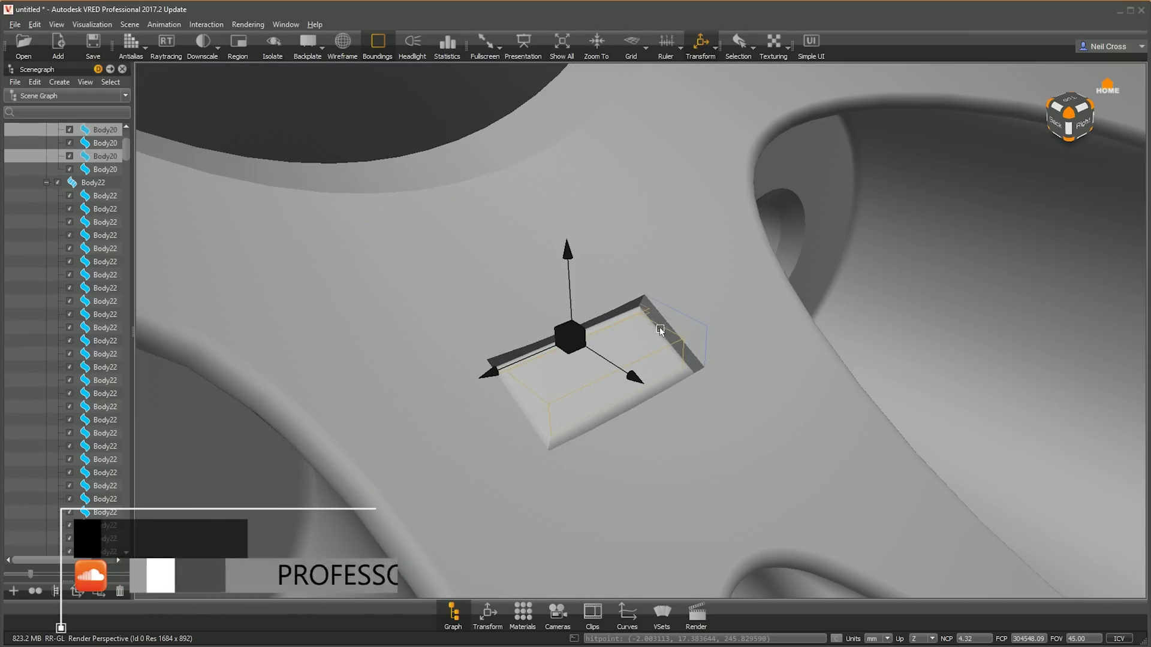
{"action": "right_click", "coordinate": [87, 147]}
{"action": "mouse_move", "coordinate": [111, 167]}
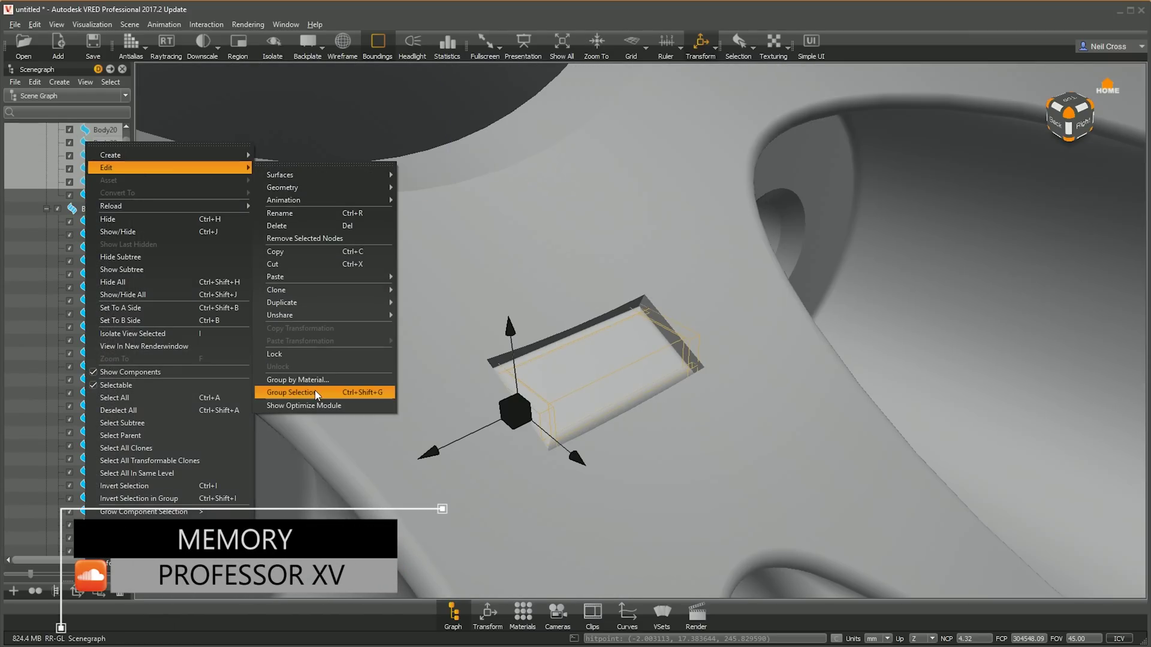
{"action": "left_click", "coordinate": [315, 391]}
Create a Tire material in the Material Editor and apply it to the tire
{"action": "scroll", "coordinate": [670, 366], "scroll_direction": "down", "scroll_amount": 10}
{"action": "left_click_drag", "start_coordinate": [670, 365], "coordinate": [800, 390], "text": "alt"}
{"action": "key", "text": "m"}
{"action": "right_click", "coordinate": [741, 322]}
{"action": "mouse_move", "coordinate": [820, 329]}
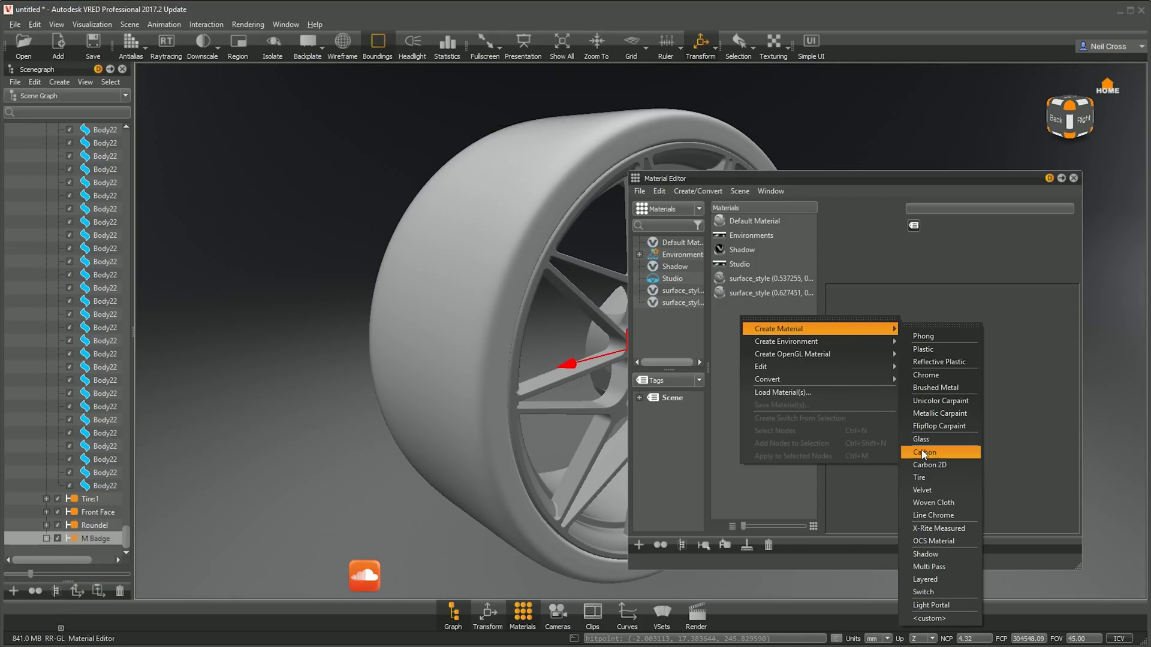
{"action": "left_click", "coordinate": [923, 478]}
{"action": "left_click_drag", "start_coordinate": [735, 307], "coordinate": [458, 507]}
Apply the Tread8.png image from the Desktop folder to the tire as its diffuse profile texture
{"action": "left_click_drag", "start_coordinate": [1, 126], "coordinate": [867, 116]}
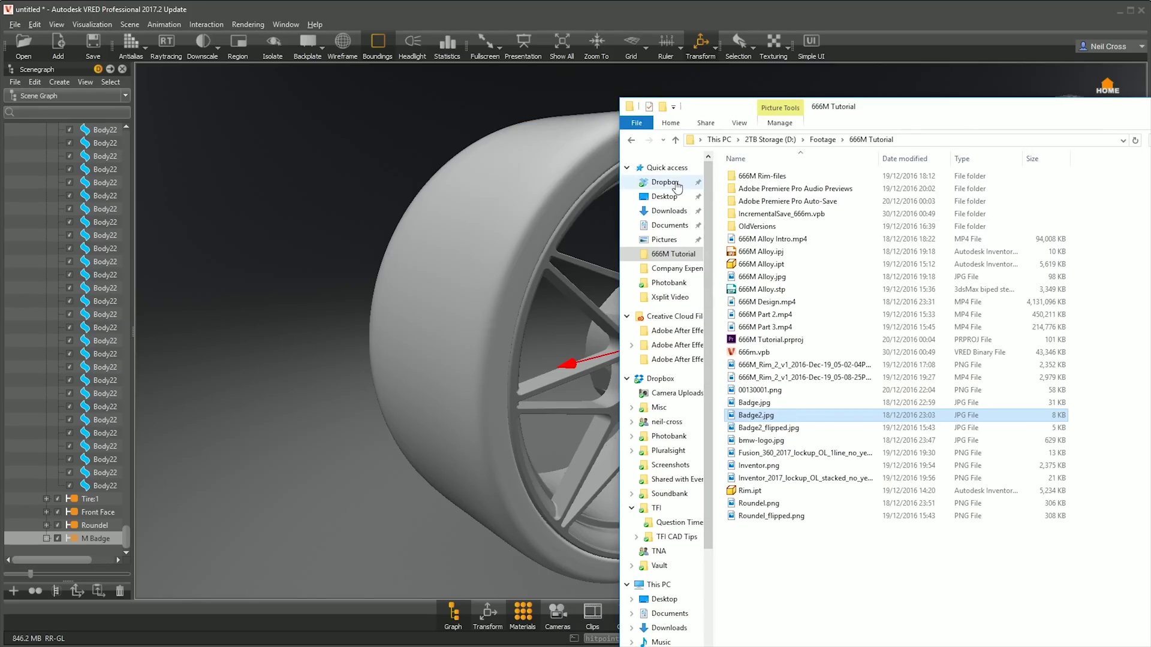
{"action": "left_click", "coordinate": [669, 196]}
{"action": "left_click_drag", "start_coordinate": [961, 187], "coordinate": [499, 218]}
{"action": "left_click", "coordinate": [632, 289]}
{"action": "left_click", "coordinate": [541, 448]}
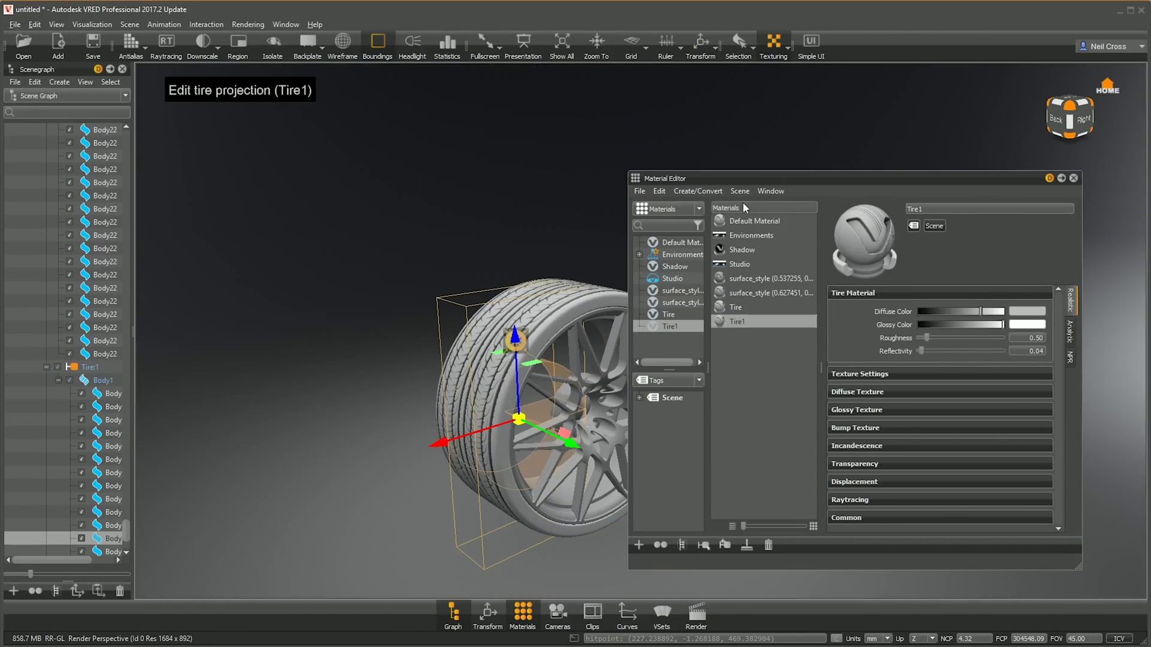
Apply Tread8.png to the tire again, this time as the bump profile texture
{"action": "key", "text": "alt+Tab"}
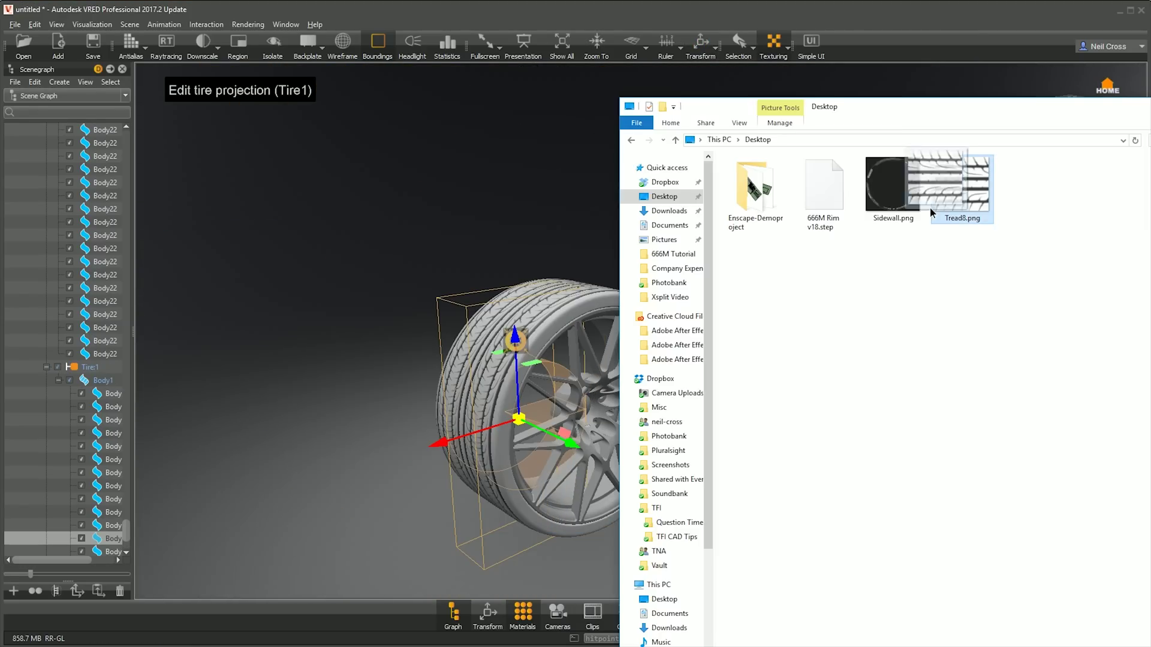
{"action": "left_click_drag", "start_coordinate": [962, 189], "coordinate": [576, 197]}
{"action": "left_click", "coordinate": [539, 516]}
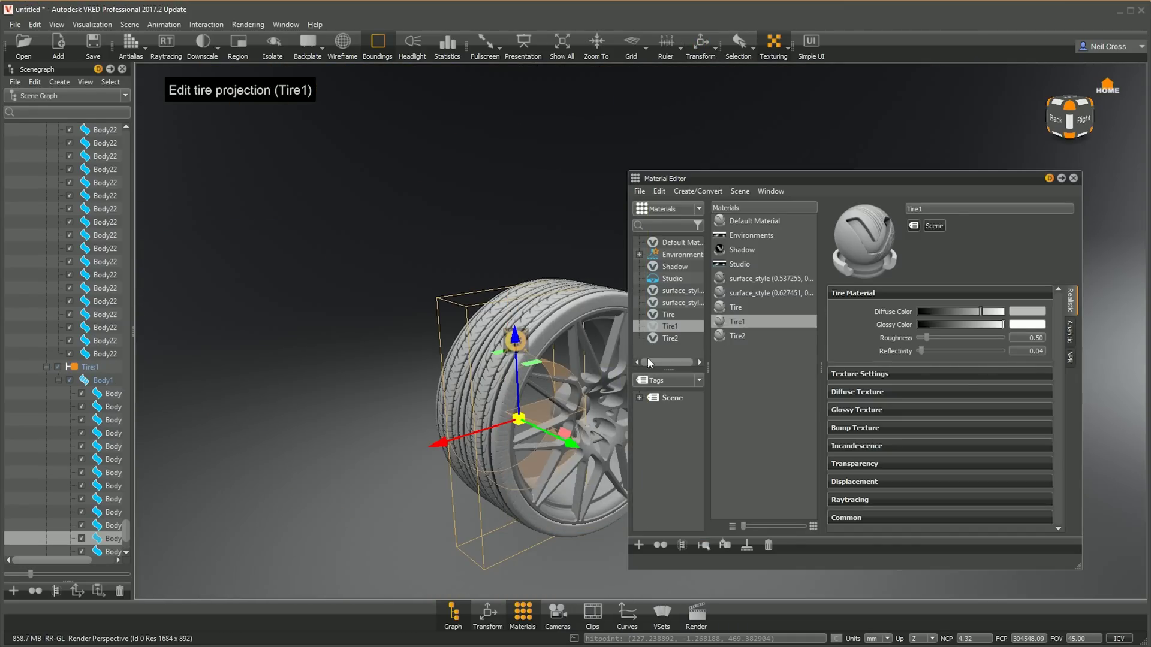
Compare the tire materials and lower the texture blend position of the Tire2 material
{"action": "scroll", "coordinate": [549, 318], "scroll_direction": "up", "scroll_amount": 5}
{"action": "left_click", "coordinate": [737, 335]}
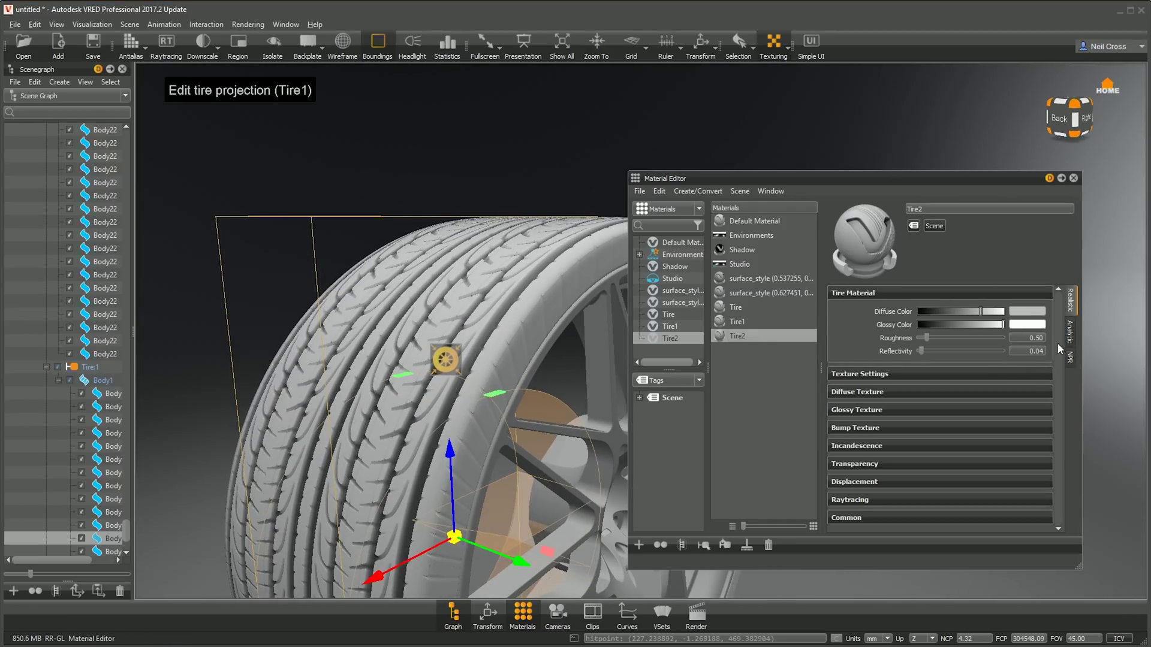
{"action": "left_click", "coordinate": [874, 376]}
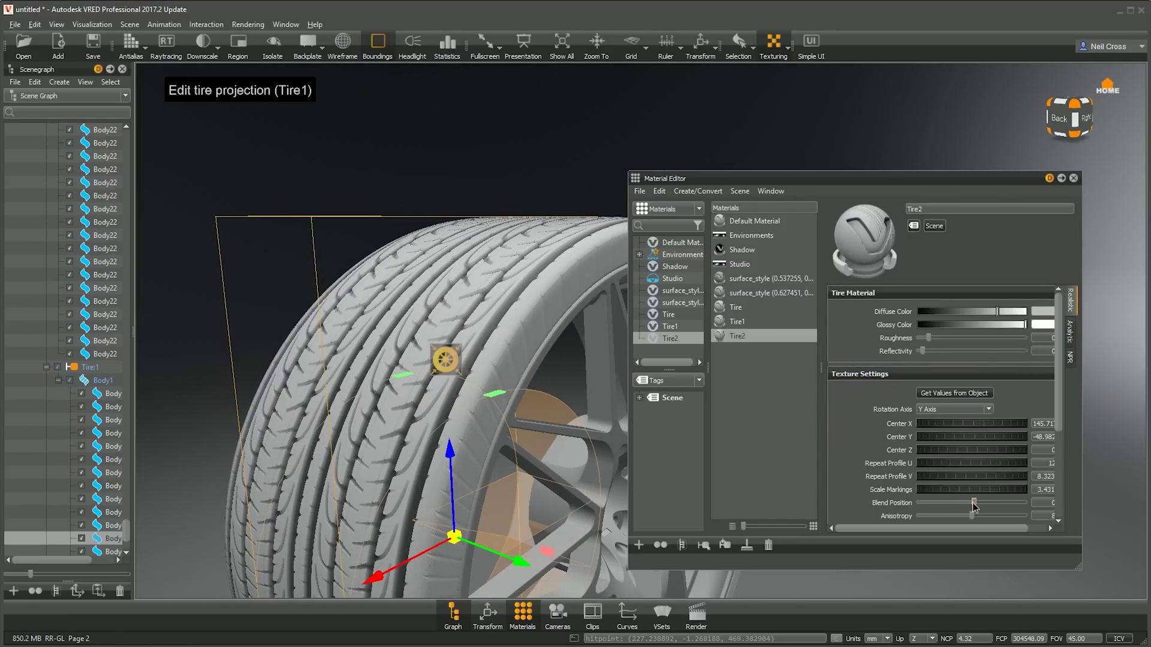
{"action": "left_click", "coordinate": [740, 320]}
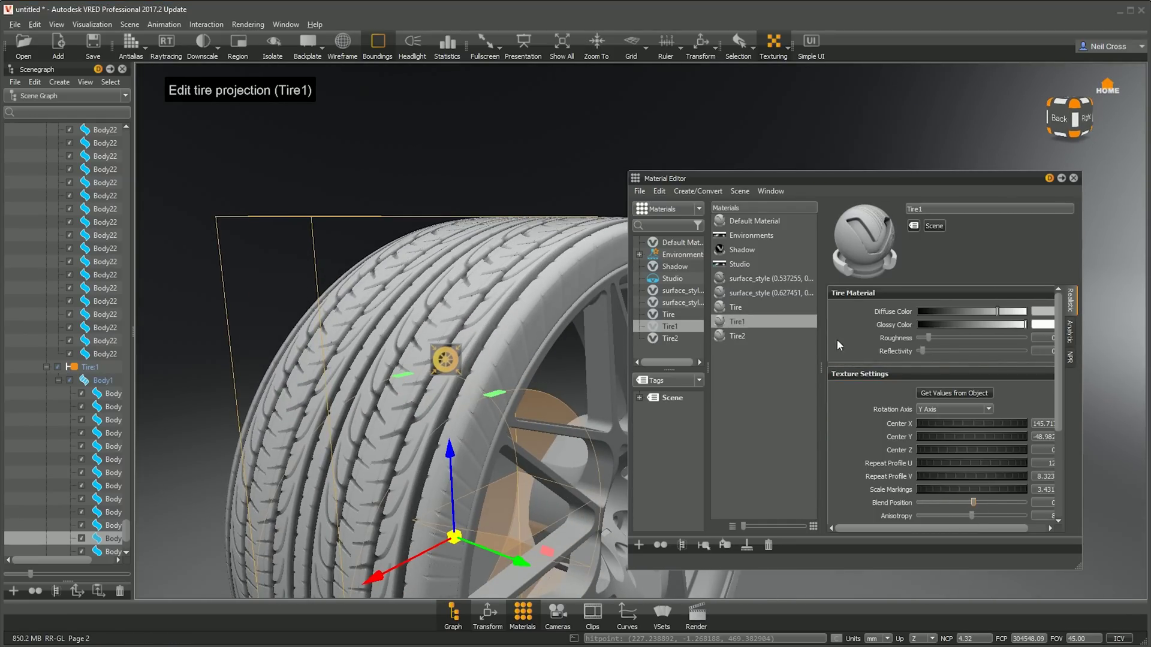
{"action": "key", "text": "Up"}
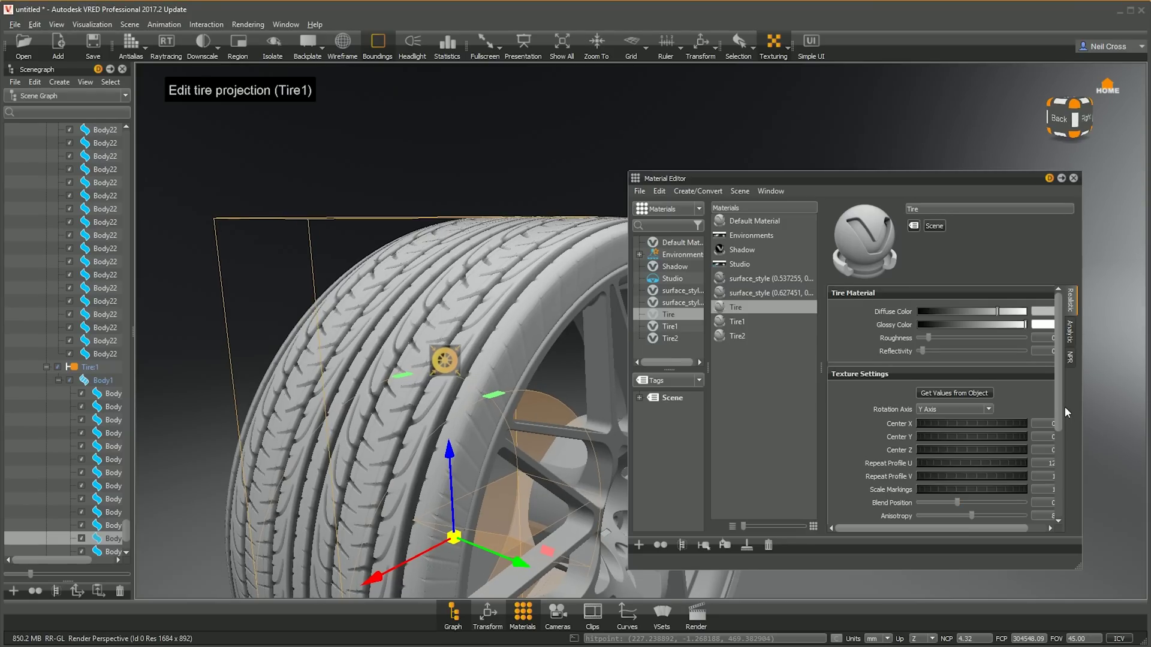
{"action": "scroll", "coordinate": [1007, 444], "scroll_direction": "down", "scroll_amount": 1}
{"action": "key", "text": "Down"}
{"action": "key", "text": "Down"}
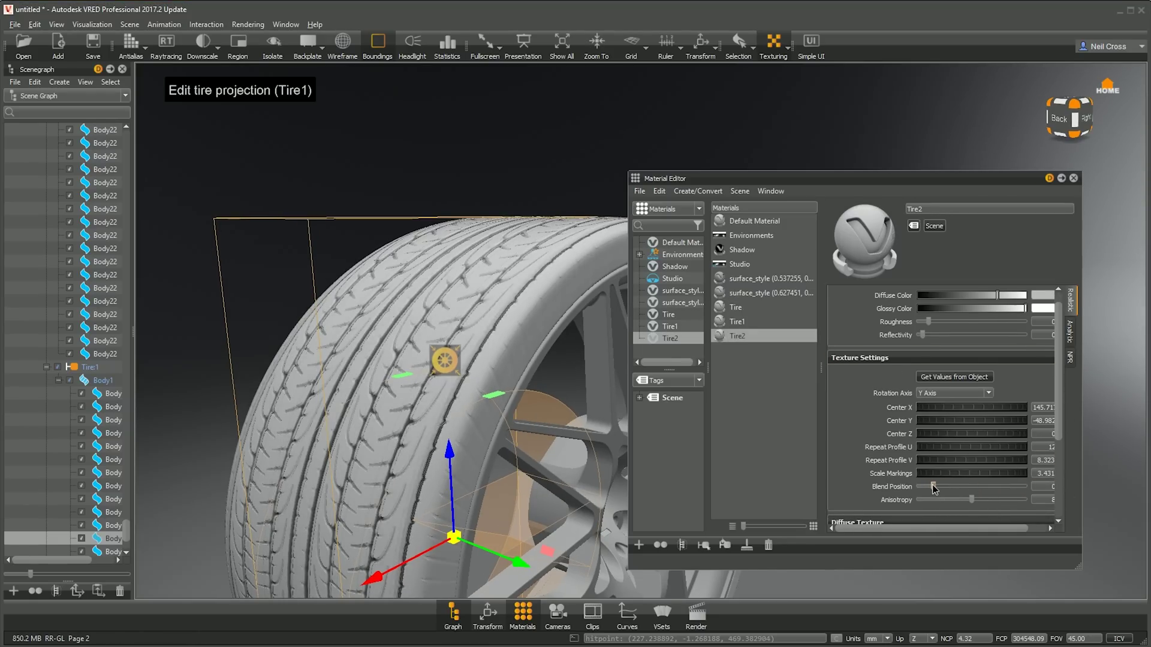
{"action": "left_click_drag", "start_coordinate": [923, 489], "coordinate": [939, 491]}
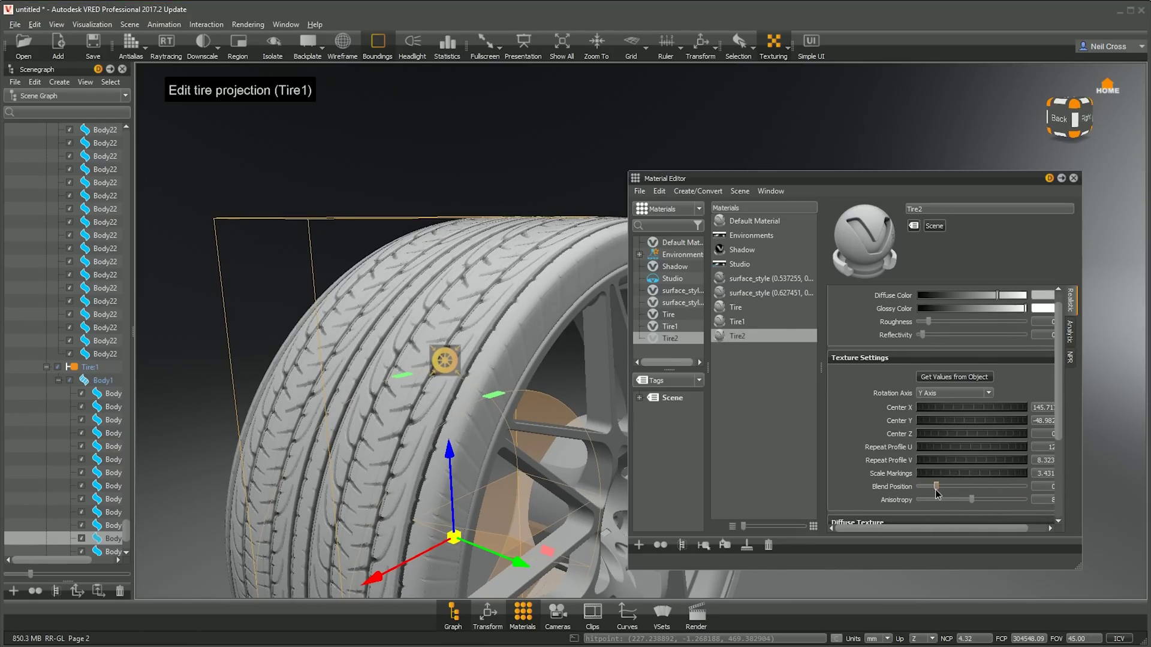
Apply the Sidewall.png image to the tire as its glossy markings texture
{"action": "key", "text": "alt+Tab"}
{"action": "left_click_drag", "start_coordinate": [893, 186], "coordinate": [590, 288]}
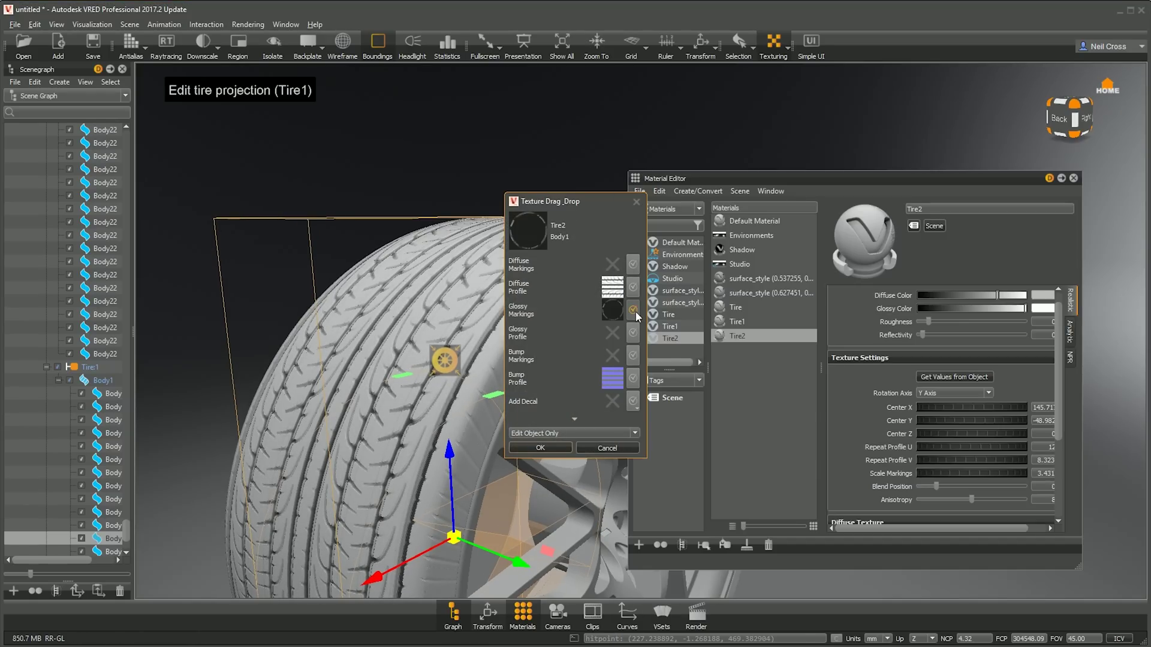
{"action": "left_click", "coordinate": [540, 448]}
Raise the tire material's texture blend position close to its maximum
{"action": "left_click_drag", "start_coordinate": [955, 487], "coordinate": [986, 487]}
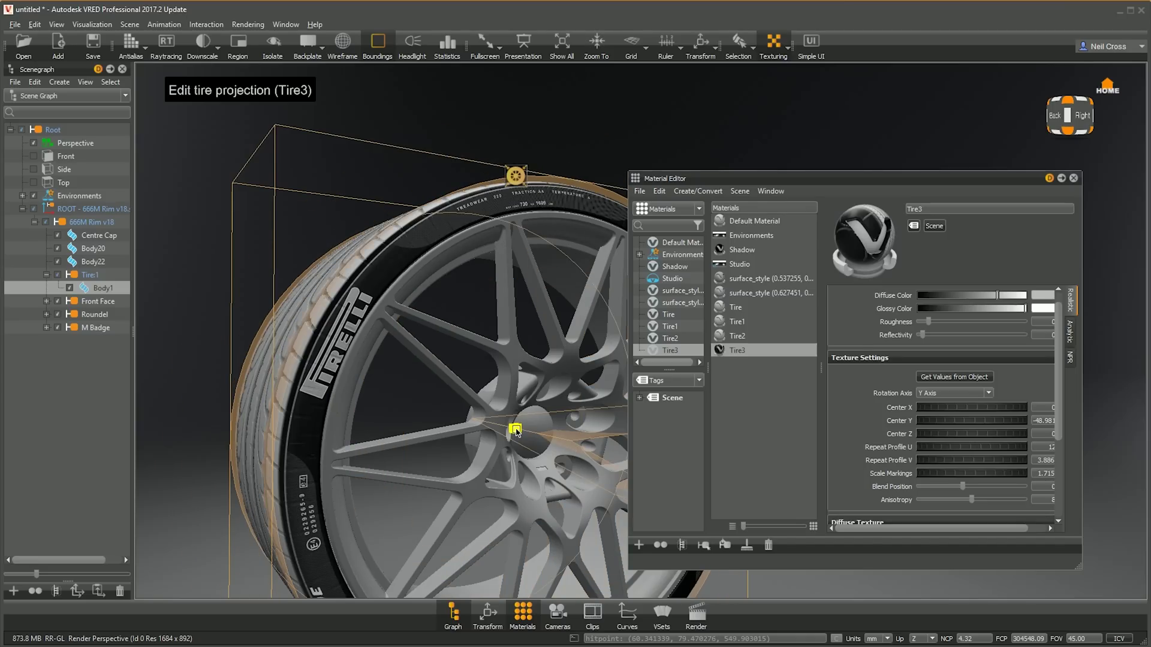
{"action": "left_click", "coordinate": [515, 429]}
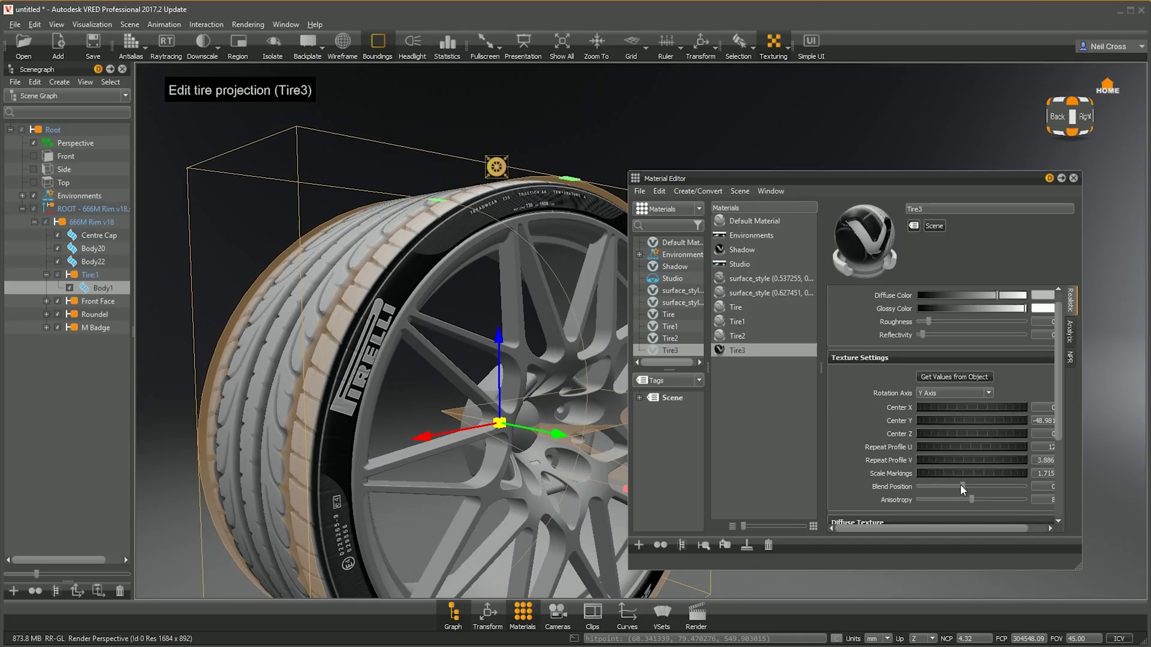
{"action": "left_click_drag", "start_coordinate": [961, 485], "coordinate": [1017, 492]}
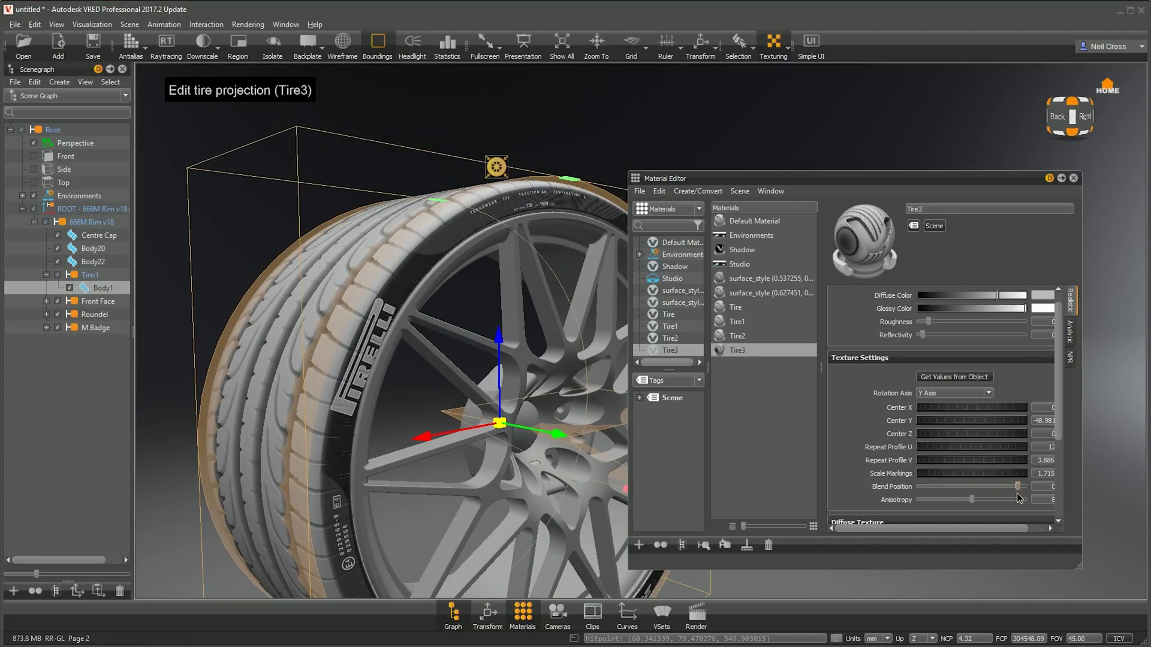
Darken the Tire3 material's diffuse color to near black and reduce the brightness of its glossy color
{"action": "scroll", "coordinate": [997, 417], "scroll_direction": "up", "scroll_amount": 1}
{"action": "left_click_drag", "start_coordinate": [999, 311], "coordinate": [927, 313]}
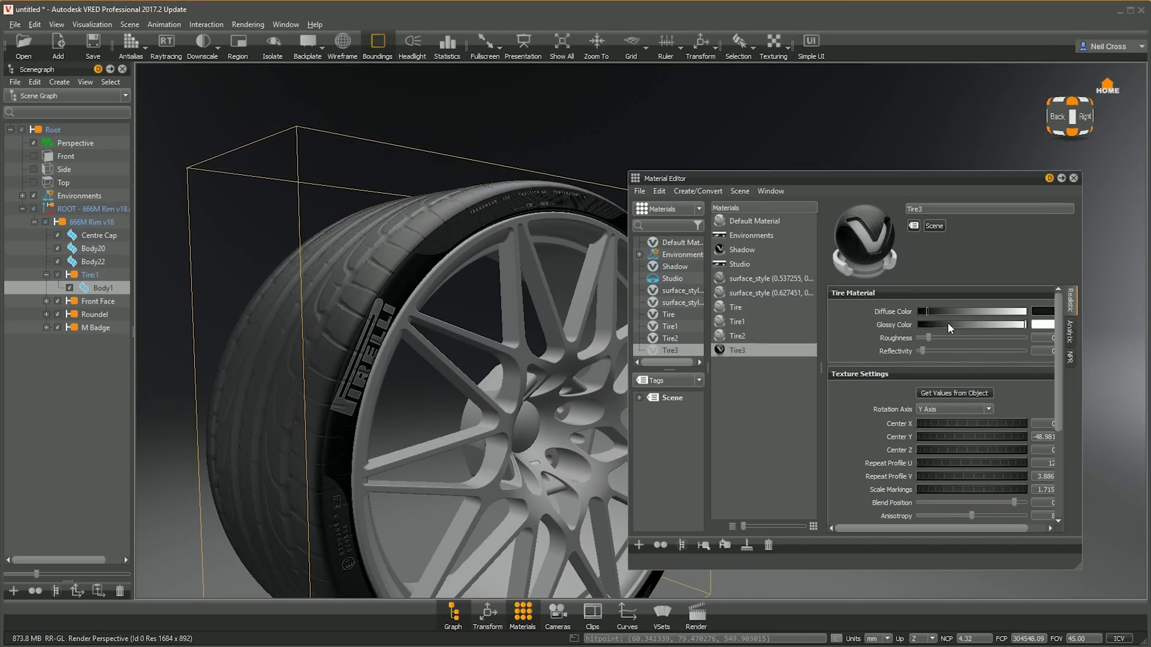
{"action": "left_click_drag", "start_coordinate": [1025, 324], "coordinate": [949, 353]}
Raise the bump intensity of the Tire3 material to about 5.849
{"action": "left_click_drag", "start_coordinate": [1059, 389], "coordinate": [1060, 477]}
{"action": "left_click", "coordinate": [1019, 424]}
{"action": "left_click_drag", "start_coordinate": [977, 479], "coordinate": [1004, 482]}
Enable accurate silhouettes in OpenGL for Tire3's displacement and set the displacement height to about 4.849
{"action": "left_click_drag", "start_coordinate": [1057, 407], "coordinate": [1056, 441]}
{"action": "left_click", "coordinate": [983, 478]}
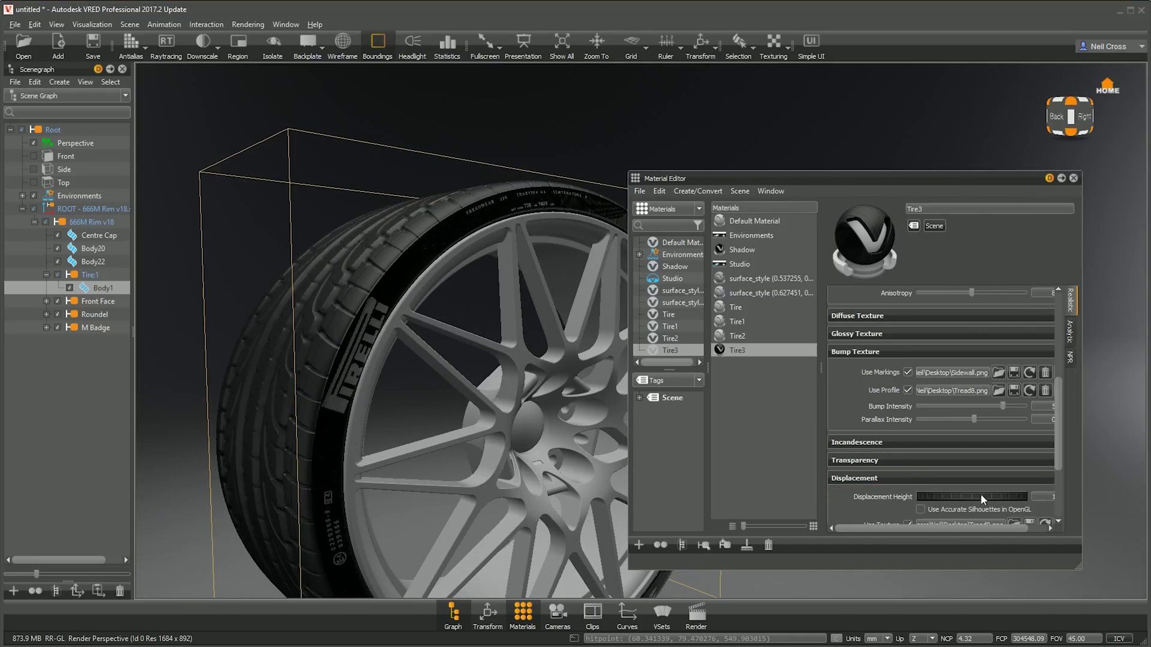
{"action": "left_click_drag", "start_coordinate": [455, 396], "coordinate": [888, 407]}
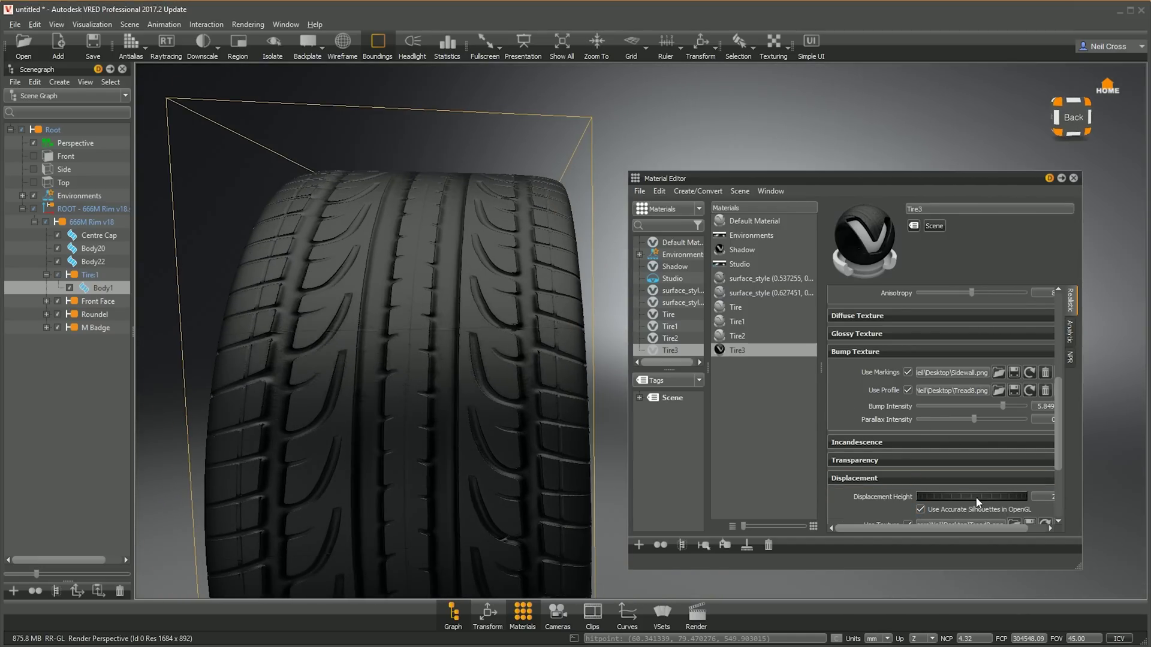
{"action": "left_click_drag", "start_coordinate": [975, 498], "coordinate": [1115, 501]}
Lower Tire3's bump intensity to soften the sidewall and tread relief
{"action": "left_click_drag", "start_coordinate": [599, 353], "coordinate": [528, 380]}
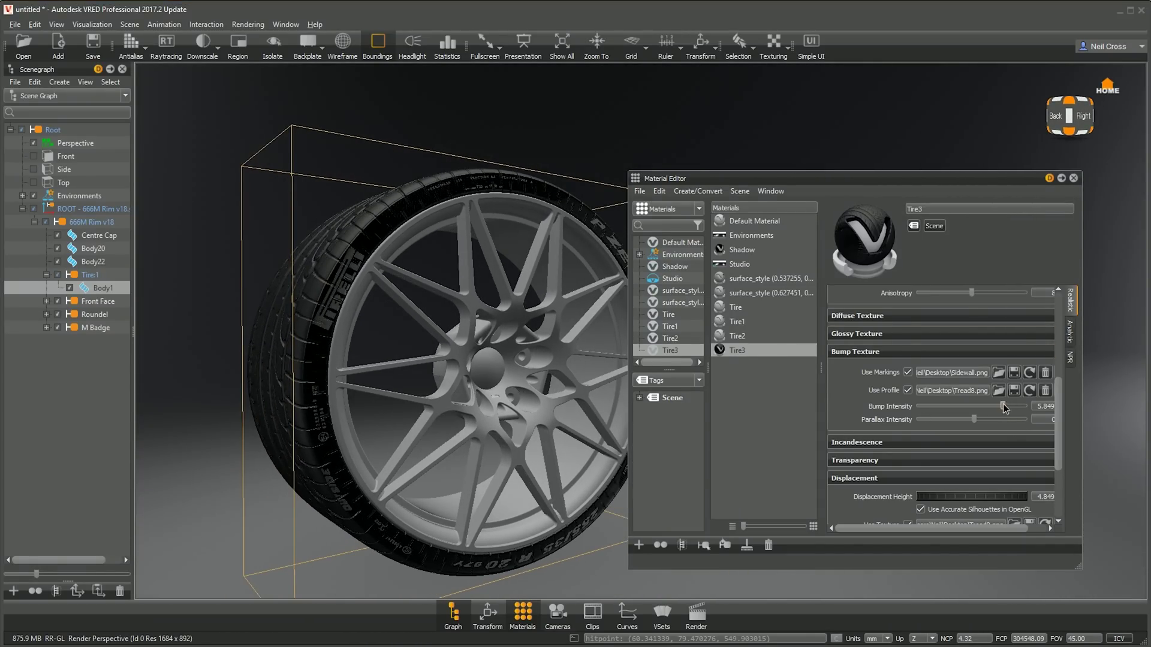
{"action": "left_click_drag", "start_coordinate": [1002, 406], "coordinate": [951, 408]}
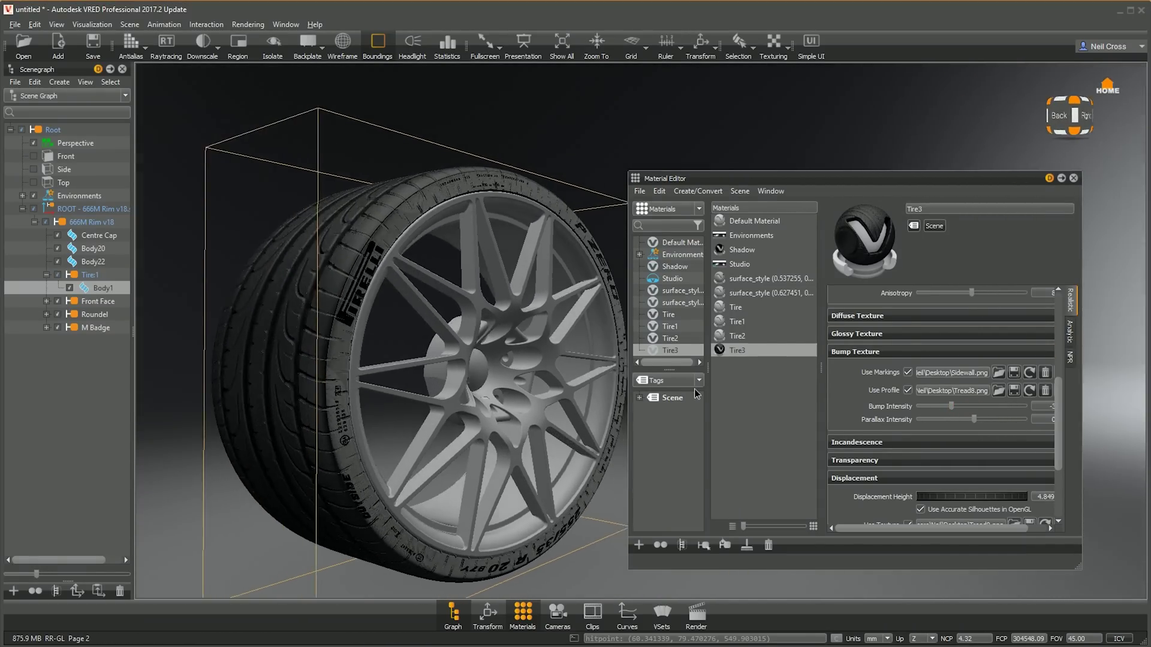
{"action": "left_click_drag", "start_coordinate": [599, 389], "coordinate": [522, 363]}
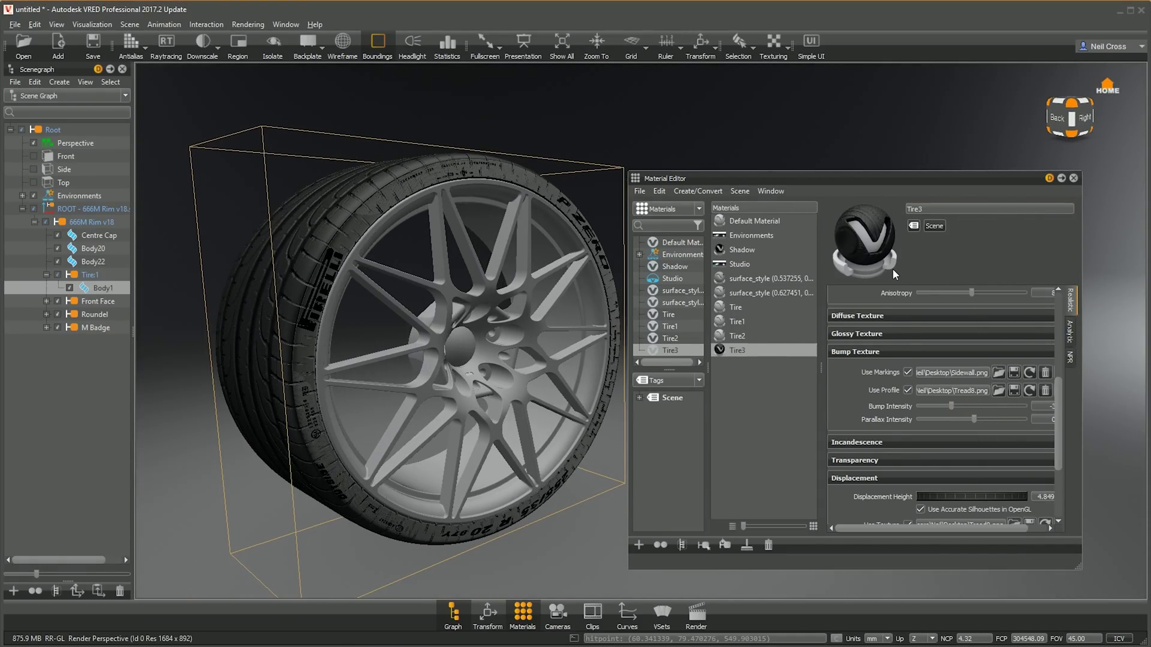
Open the Asset Manager and list the materials in VRED Example Assets
{"action": "left_click", "coordinate": [129, 24]}
{"action": "left_click", "coordinate": [147, 91]}
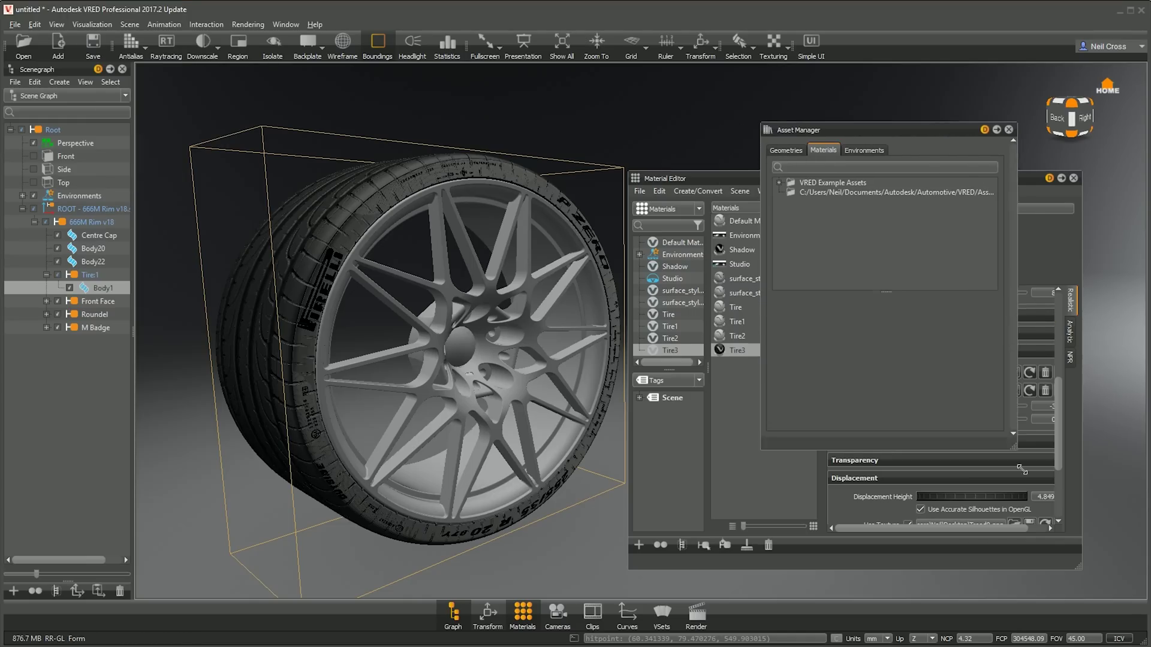
{"action": "left_click", "coordinate": [813, 185]}
Add the BMW roundel image from the 666M Tutorial folder to the wheel's center cap as a decal
{"action": "key", "text": "alt+Tab"}
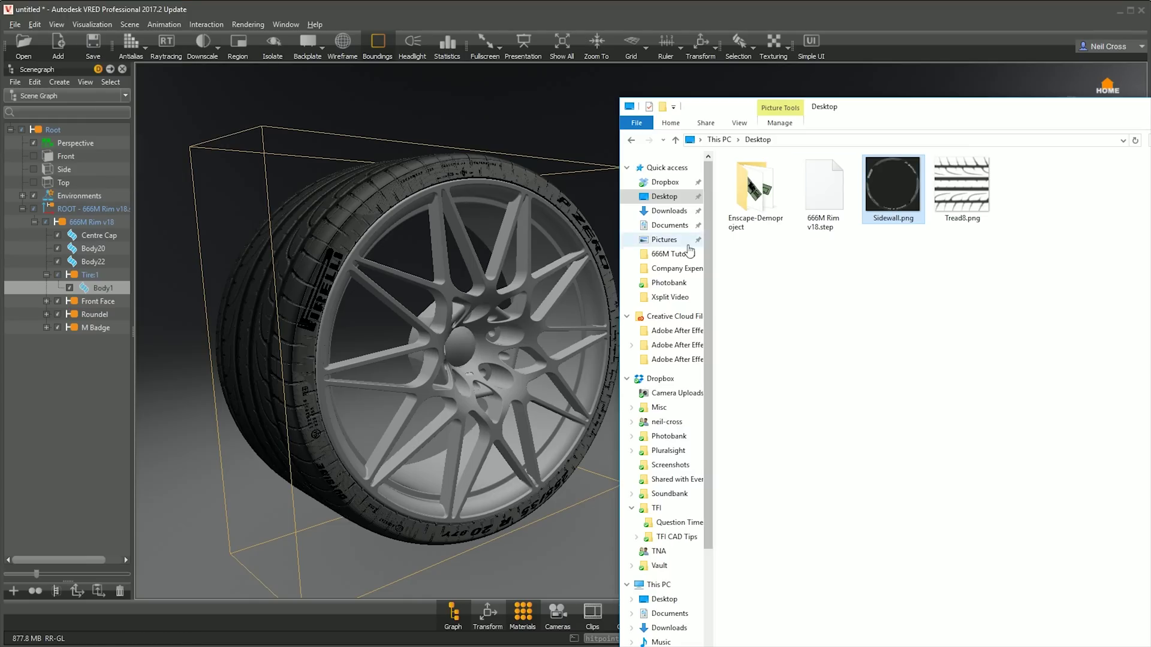
{"action": "left_click", "coordinate": [689, 254]}
{"action": "left_click_drag", "start_coordinate": [768, 505], "coordinate": [462, 346]}
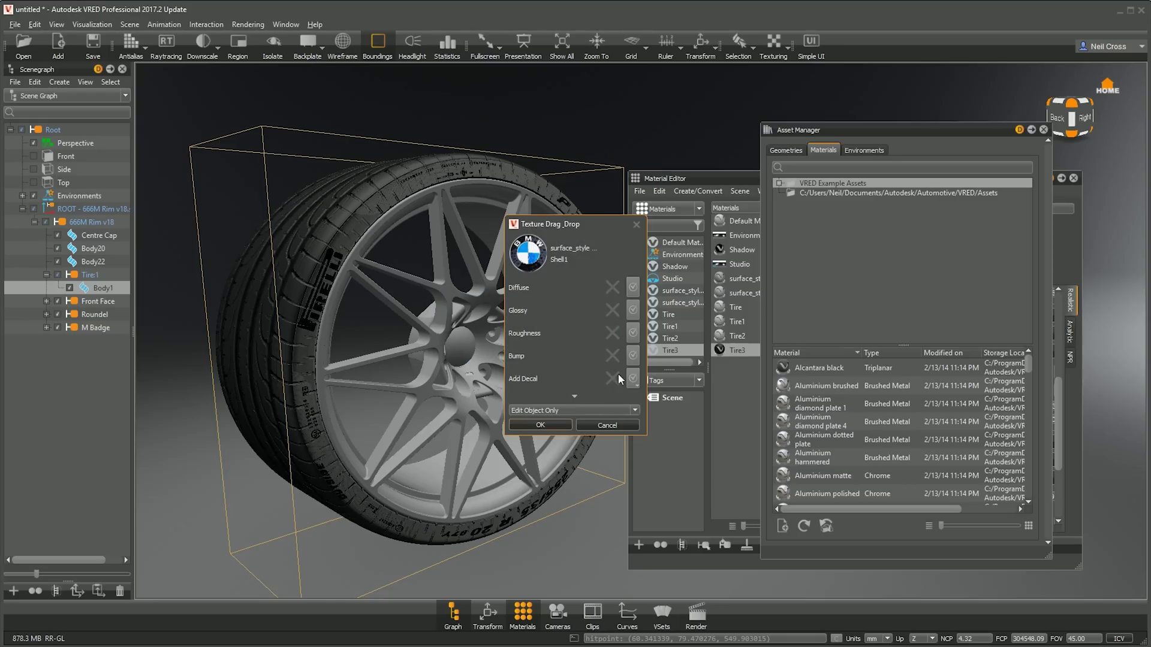
{"action": "left_click", "coordinate": [552, 418]}
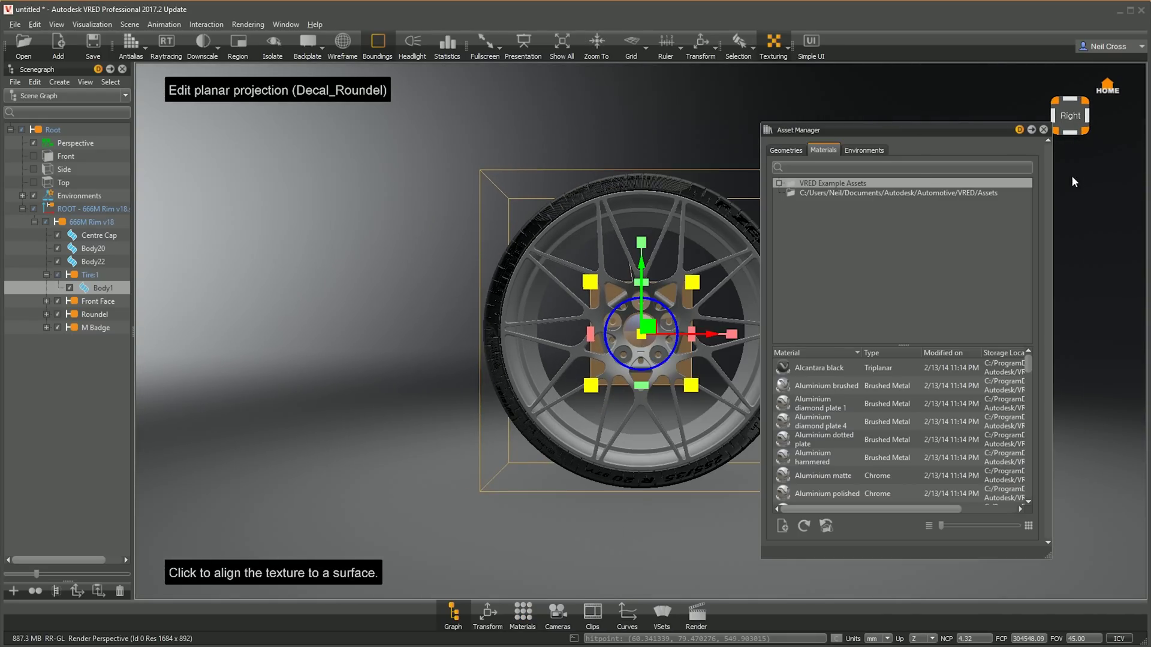
Resize the roundel decal's planar projection and center it on the center cap
{"action": "scroll", "coordinate": [643, 334], "scroll_direction": "up", "scroll_amount": 10}
{"action": "left_click_drag", "start_coordinate": [645, 367], "coordinate": [492, 450]}
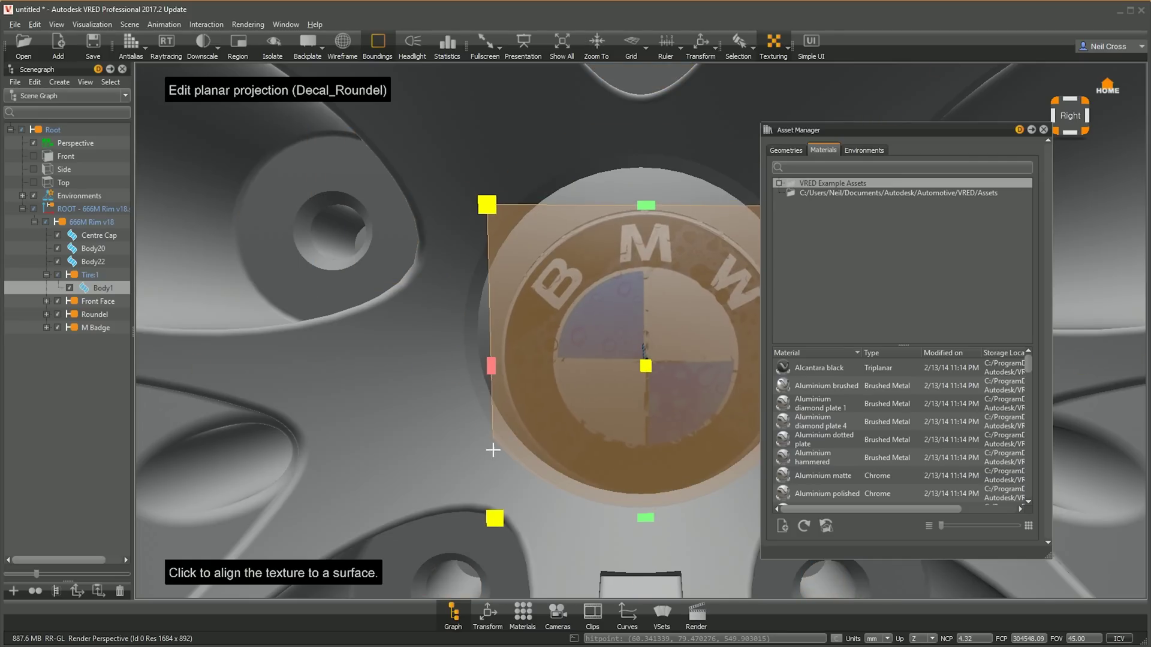
{"action": "left_click", "coordinate": [648, 332]}
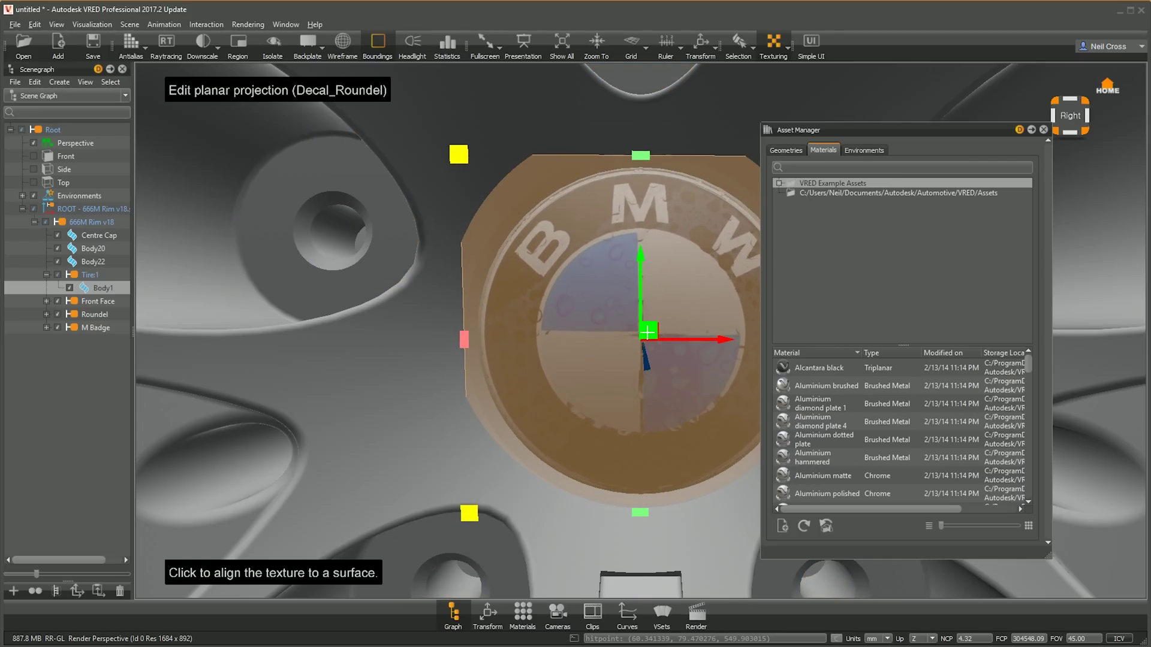
{"action": "left_click_drag", "start_coordinate": [640, 340], "coordinate": [645, 332]}
Add the M badge image as a decal on the small recess below the hub, and close the Asset Manager and projection editing
{"action": "middle_click_drag", "start_coordinate": [650, 583], "coordinate": [642, 355]}
{"action": "left_click_drag", "start_coordinate": [1150, 111], "coordinate": [983, 113]}
{"action": "left_click_drag", "start_coordinate": [869, 414], "coordinate": [502, 433]}
{"action": "left_click", "coordinate": [632, 372]}
{"action": "left_click_drag", "start_coordinate": [653, 354], "coordinate": [626, 381], "text": "alt"}
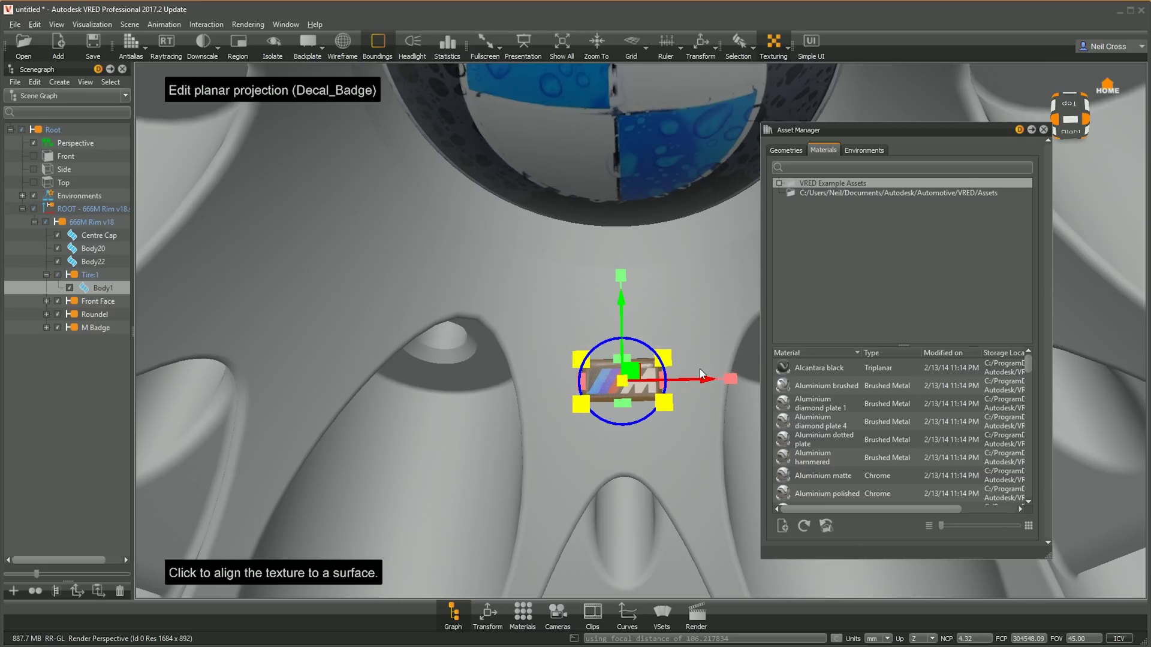
{"action": "left_click", "coordinate": [1044, 130]}
{"action": "key", "text": "Escape"}
Load an image from the project files as the bump texture of the Decal_Roundel material
{"action": "left_click_drag", "start_coordinate": [988, 192], "coordinate": [922, 199], "text": "alt"}
{"action": "right_click_drag", "start_coordinate": [832, 350], "coordinate": [802, 326], "text": "alt"}
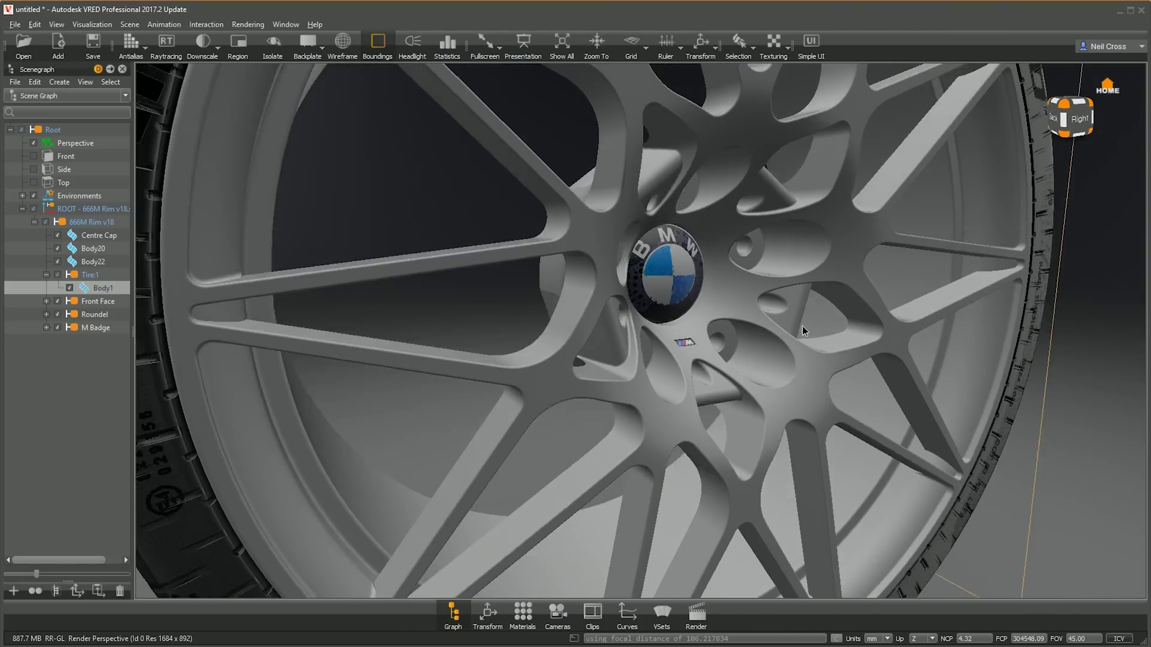
{"action": "key", "text": "m"}
{"action": "left_click_drag", "start_coordinate": [808, 180], "coordinate": [239, 126]}
{"action": "left_click", "coordinate": [186, 186]}
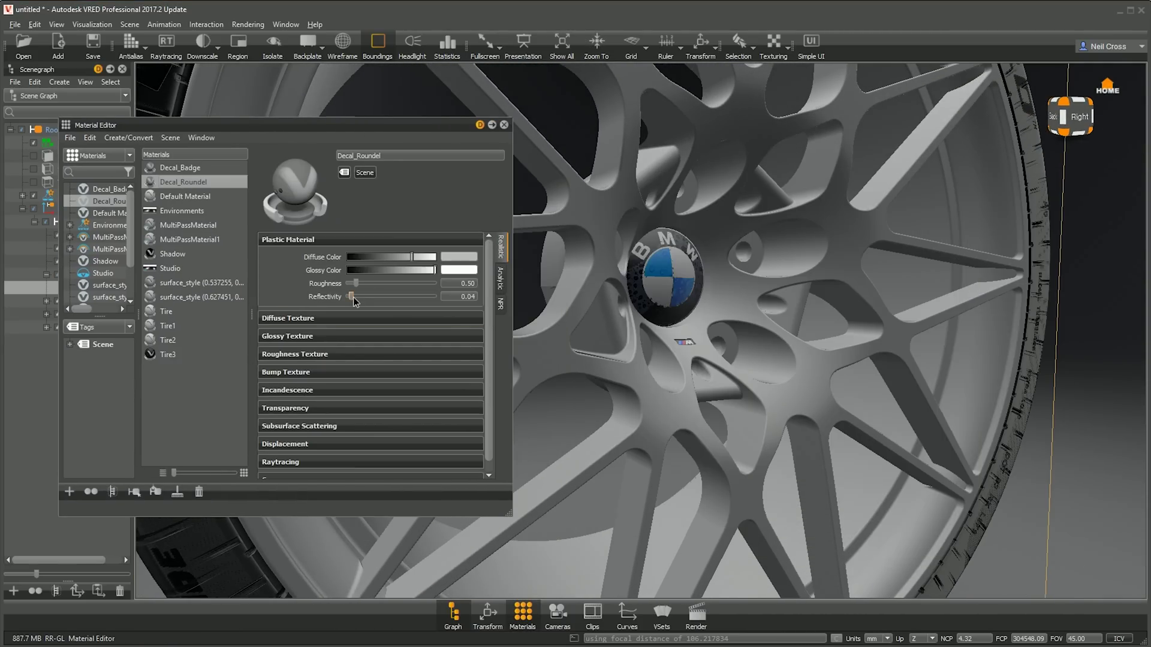
{"action": "left_click", "coordinate": [360, 371]}
{"action": "left_click", "coordinate": [337, 402]}
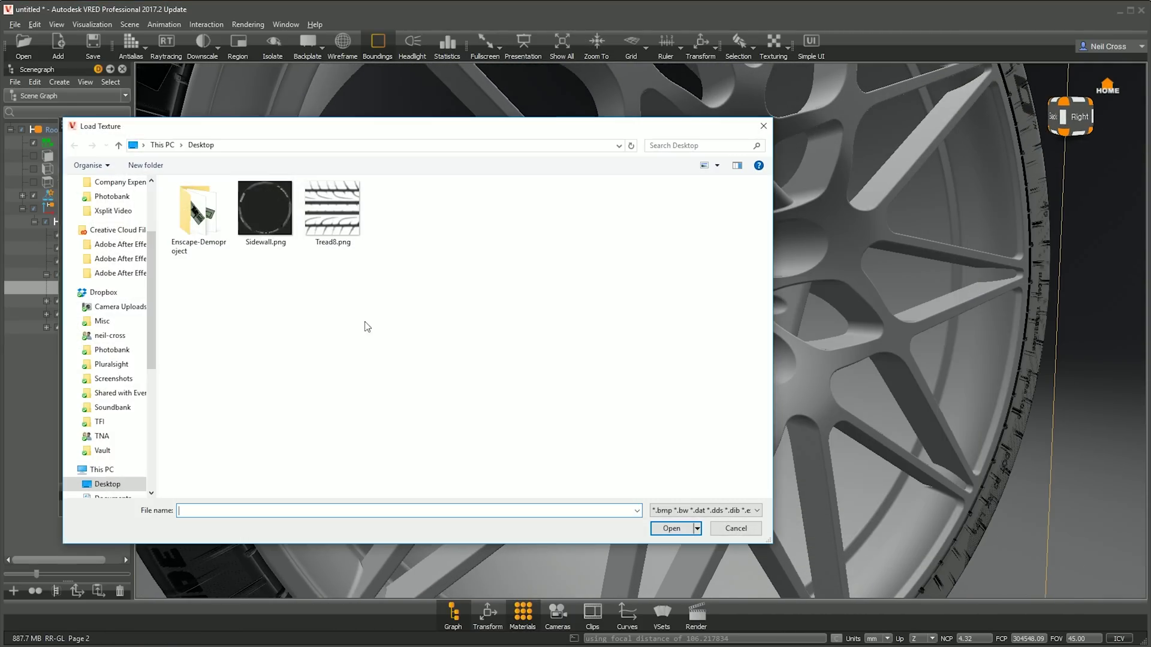
{"action": "left_click_drag", "start_coordinate": [151, 246], "coordinate": [151, 208]}
{"action": "left_click", "coordinate": [116, 277]}
{"action": "double_click", "coordinate": [601, 306]}
{"action": "scroll", "coordinate": [435, 383], "scroll_direction": "down", "scroll_amount": 5}
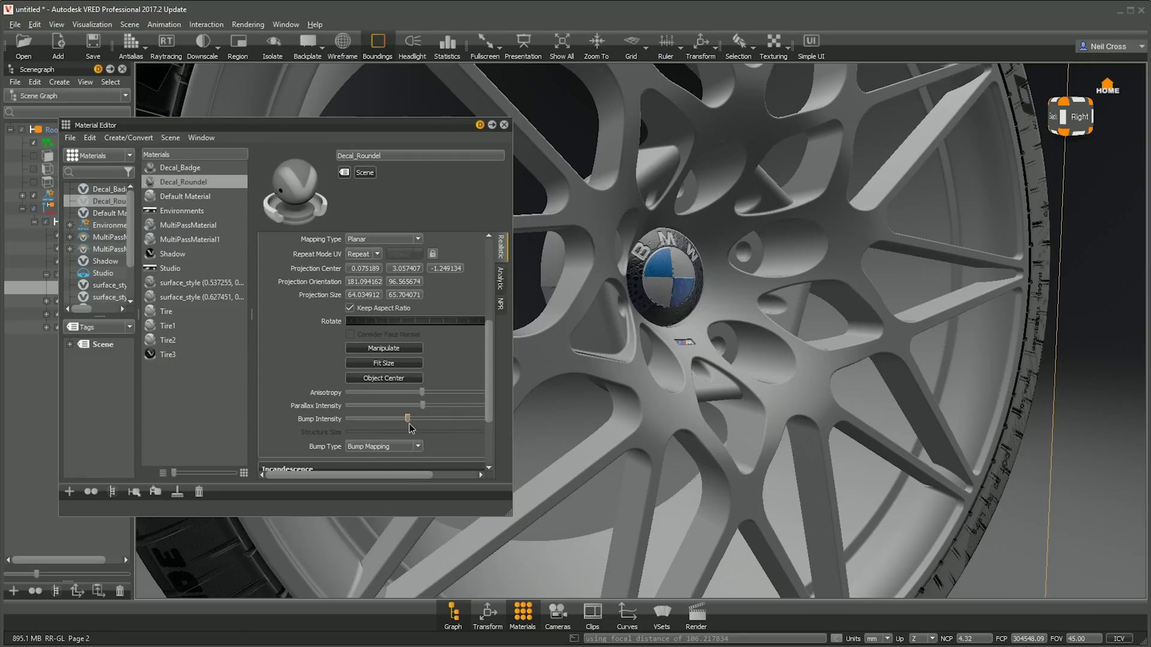
Close the Material Editor and turn off the bounding box display around the wheel
{"action": "left_click_drag", "start_coordinate": [488, 408], "coordinate": [500, 459]}
{"action": "left_click", "coordinate": [183, 168]}
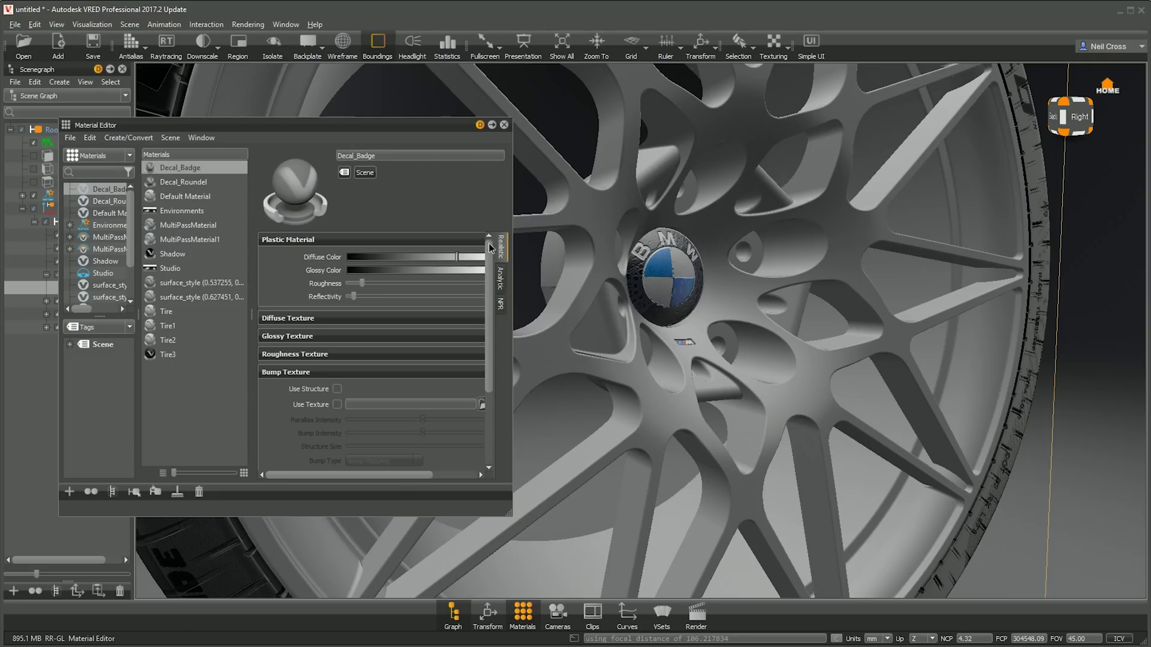
{"action": "left_click", "coordinate": [503, 124]}
{"action": "scroll", "coordinate": [682, 290], "scroll_direction": "down", "scroll_amount": 3}
{"action": "left_click", "coordinate": [378, 47]}
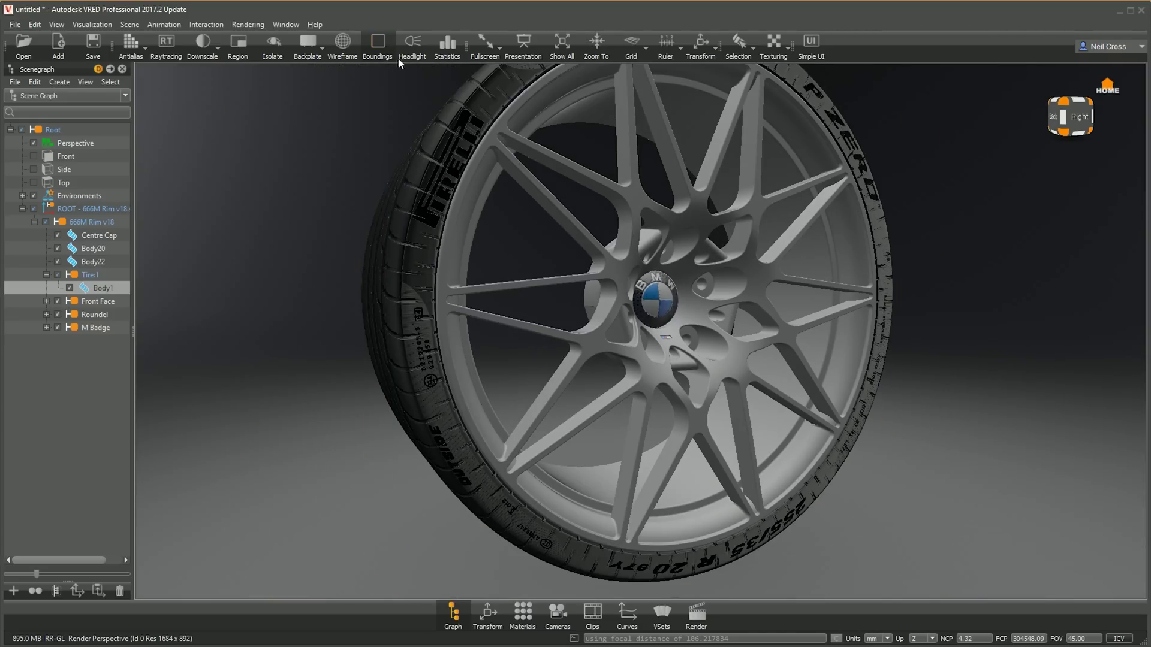
{"action": "left_click_drag", "start_coordinate": [797, 336], "coordinate": [904, 354]}
{"action": "middle_click_drag", "start_coordinate": [903, 354], "coordinate": [886, 406]}
Apply the Flipflop sunlight carpaint from the example assets to the rim's inner and side surfaces
{"action": "left_click", "coordinate": [130, 24]}
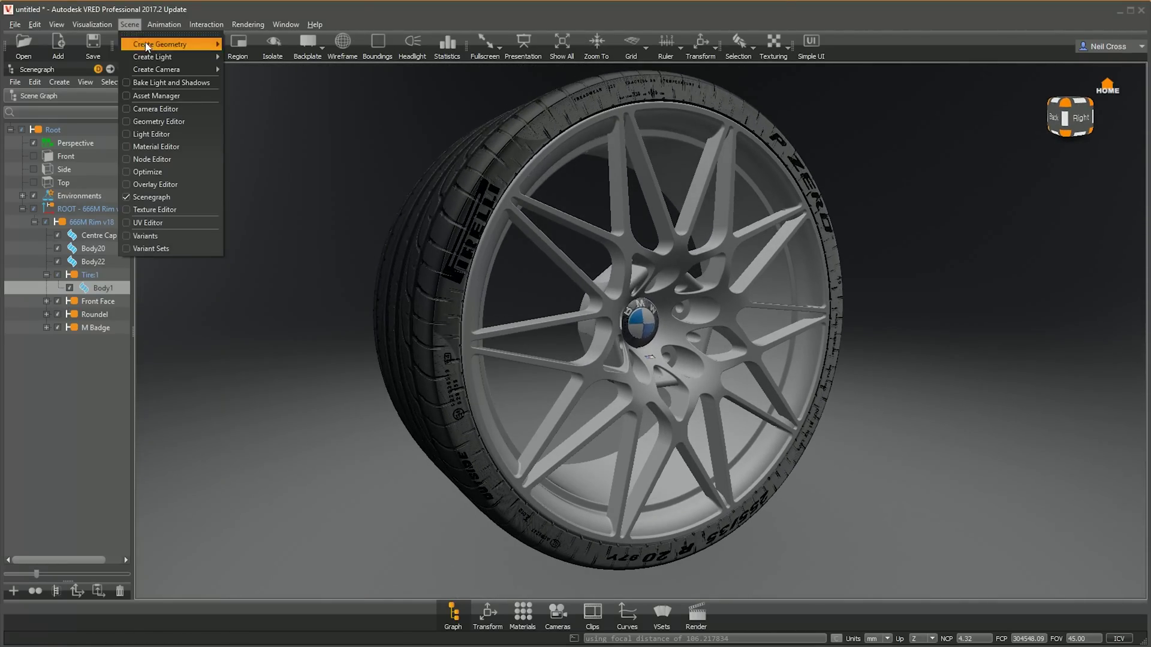
{"action": "left_click", "coordinate": [174, 132]}
{"action": "left_click_drag", "start_coordinate": [874, 131], "coordinate": [151, 102]}
{"action": "double_click", "coordinate": [81, 154]}
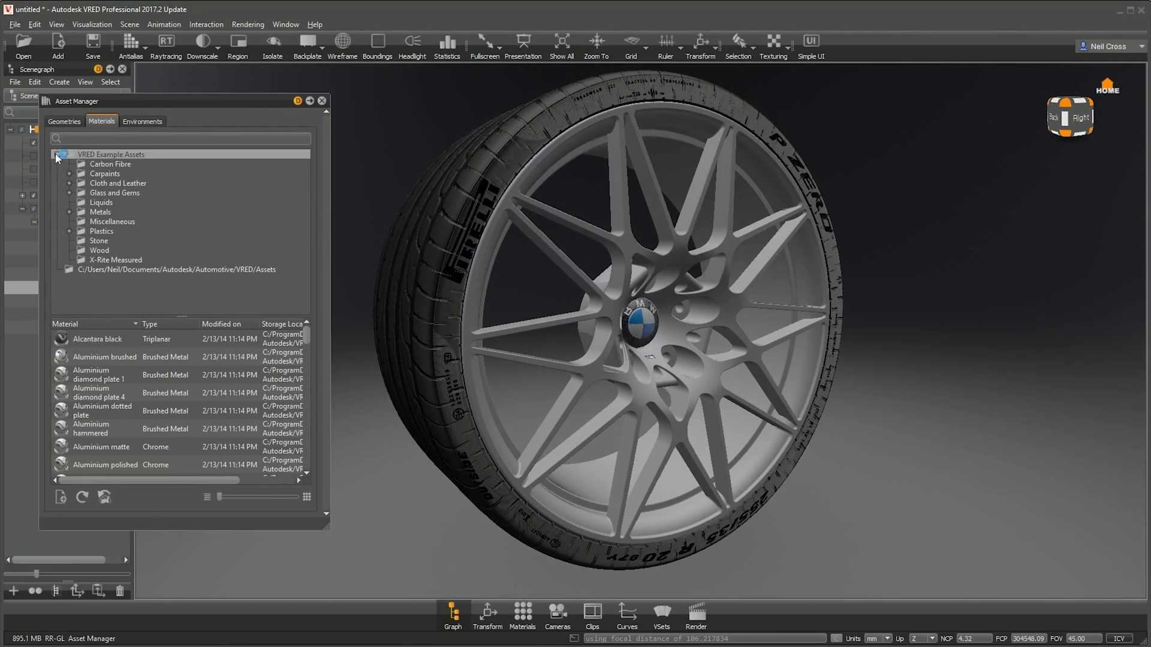
{"action": "double_click", "coordinate": [105, 173]}
{"action": "left_click", "coordinate": [114, 183]}
{"action": "scroll", "coordinate": [311, 426], "scroll_direction": "down", "scroll_amount": 5}
{"action": "left_click_drag", "start_coordinate": [78, 413], "coordinate": [553, 505]}
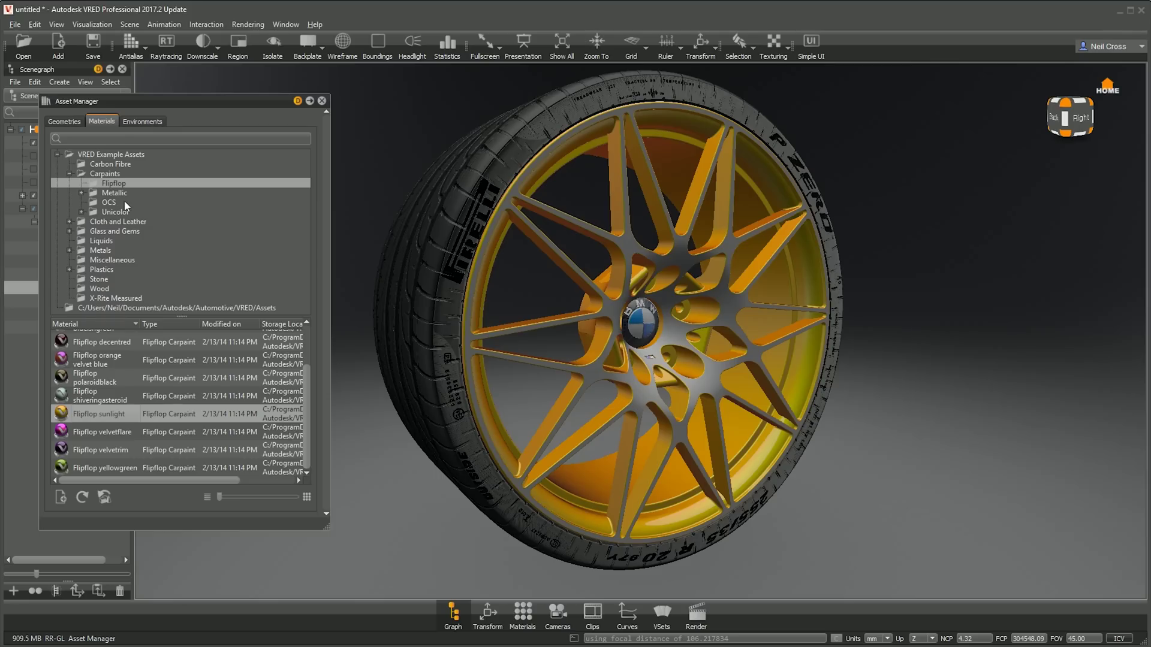
Apply the Aluminium matte material from the Metals assets to the front face of the spokes
{"action": "left_click", "coordinate": [114, 192]}
{"action": "left_click", "coordinate": [101, 250]}
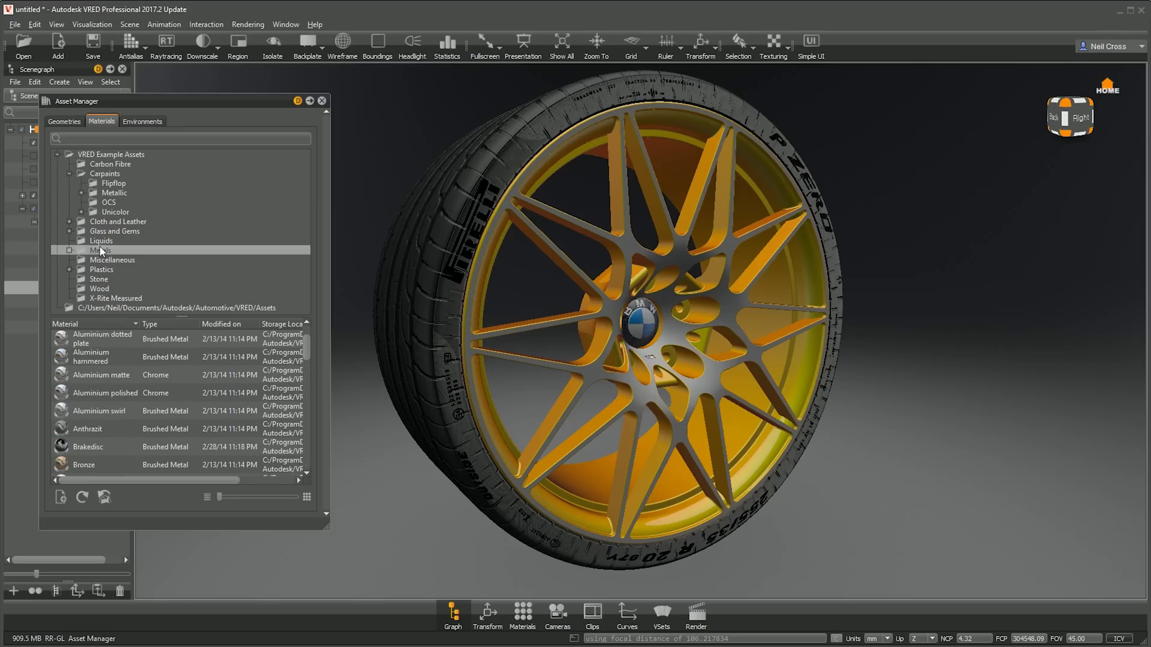
{"action": "scroll", "coordinate": [308, 353], "scroll_direction": "down", "scroll_amount": 1}
{"action": "left_click_drag", "start_coordinate": [281, 358], "coordinate": [590, 372]}
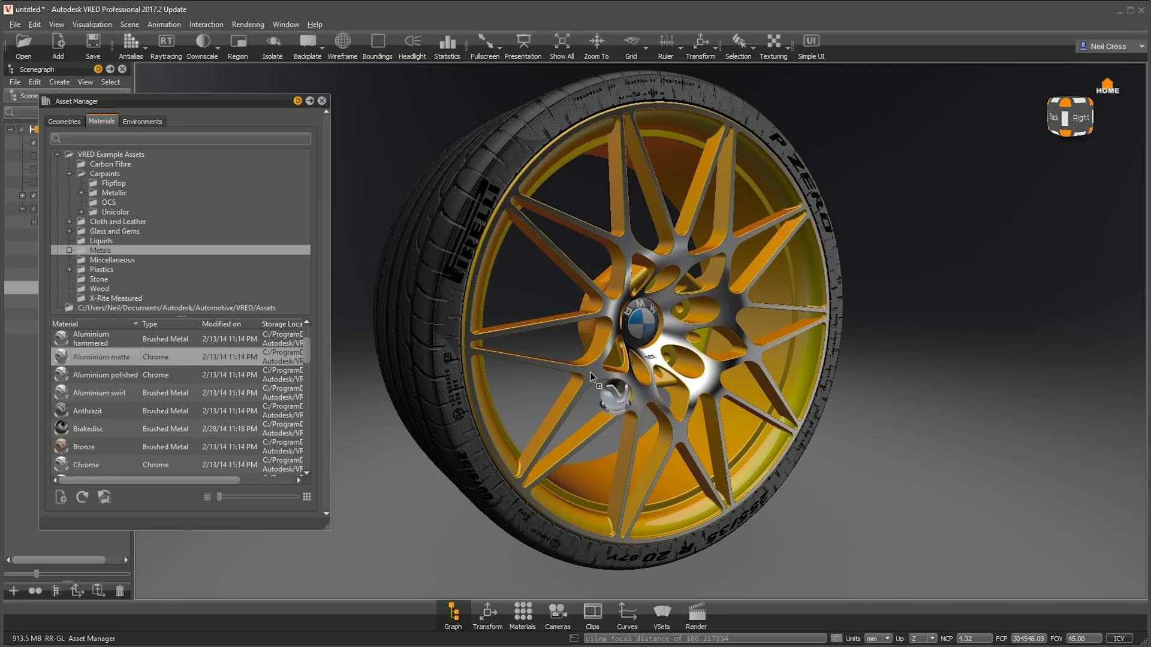
Set the selection mode to Component and select the surface of the rim's outer lip
{"action": "middle_click_drag", "start_coordinate": [463, 309], "coordinate": [555, 315], "text": "alt"}
{"action": "left_click_drag", "start_coordinate": [555, 315], "coordinate": [480, 309], "text": "alt"}
{"action": "left_click", "coordinate": [35, 24]}
{"action": "mouse_move", "coordinate": [54, 146]}
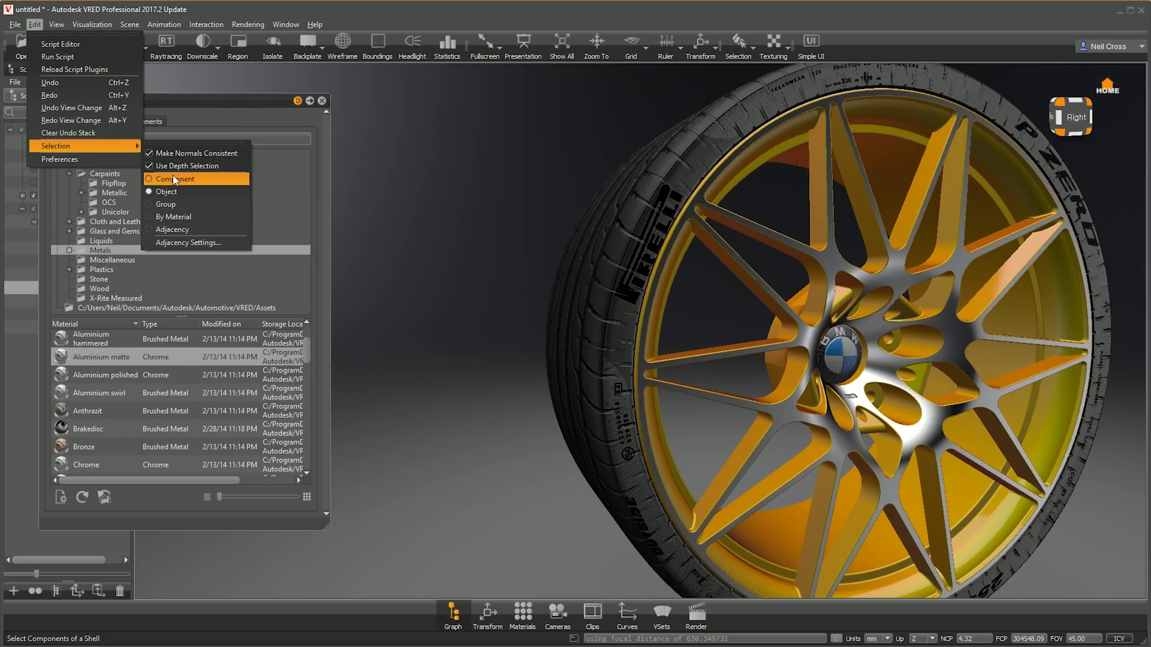
{"action": "left_click", "coordinate": [175, 180]}
{"action": "scroll", "coordinate": [652, 355], "scroll_direction": "up", "scroll_amount": 3}
{"action": "left_click_drag", "start_coordinate": [108, 360], "coordinate": [227, 323]}
{"action": "left_click", "coordinate": [621, 347], "text": "shift"}
{"action": "scroll", "coordinate": [621, 346], "scroll_direction": "down", "scroll_amount": 3}
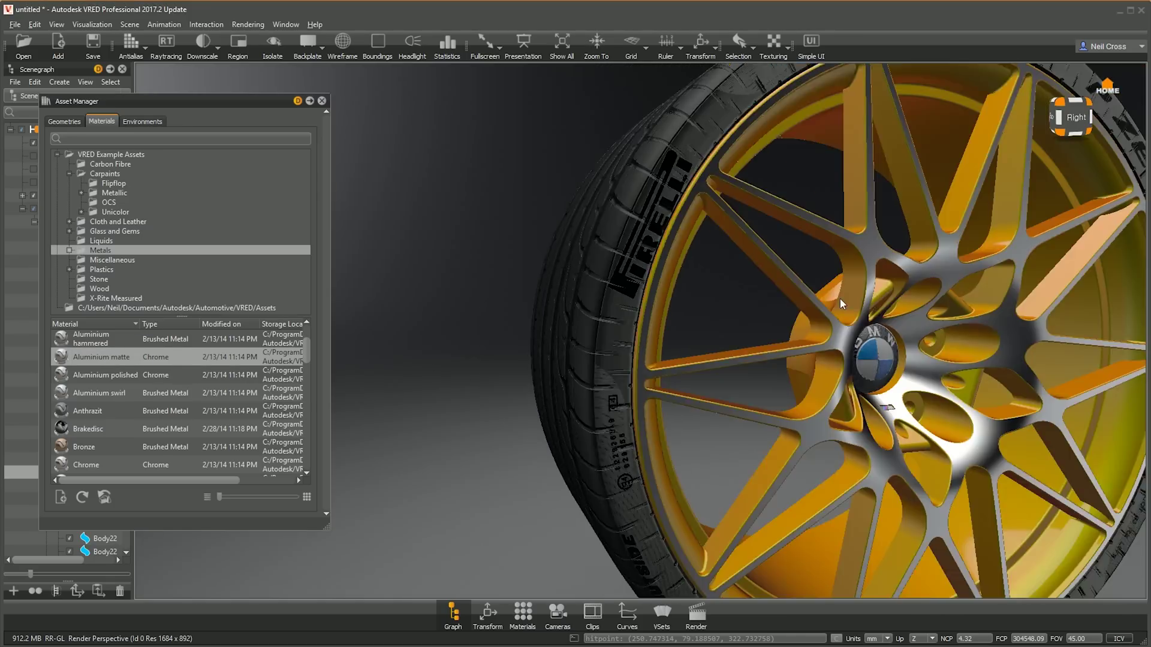
{"action": "middle_click_drag", "start_coordinate": [840, 298], "coordinate": [733, 389], "text": "alt"}
Show the bounding boxes and group the selected rim lip surfaces in the scenegraph
{"action": "left_click", "coordinate": [388, 49]}
{"action": "left_click_drag", "start_coordinate": [539, 288], "coordinate": [406, 348], "text": "alt"}
{"action": "scroll", "coordinate": [405, 348], "scroll_direction": "up", "scroll_amount": 3}
{"action": "key", "text": "ctrl+g"}
{"action": "right_click", "coordinate": [98, 538]}
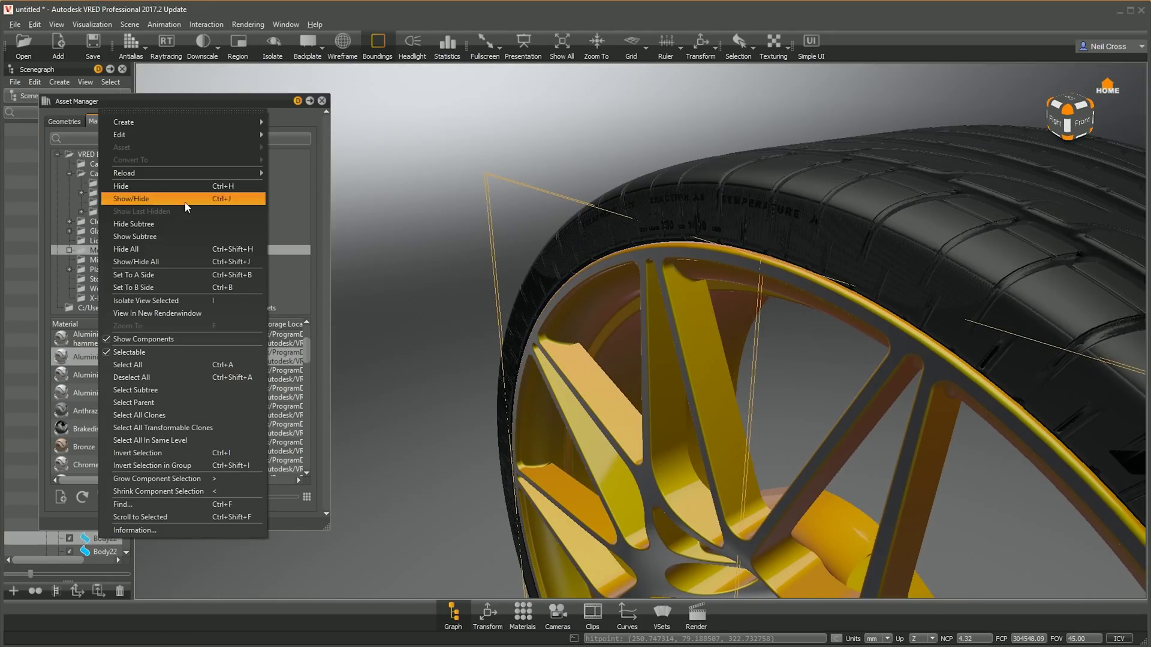
{"action": "mouse_move", "coordinate": [185, 134]}
{"action": "left_click", "coordinate": [331, 355]}
Close the Asset Manager and hide the bounding boxes again
{"action": "left_click_drag", "start_coordinate": [639, 292], "coordinate": [748, 251]}
{"action": "scroll", "coordinate": [614, 380], "scroll_direction": "down", "scroll_amount": 3}
{"action": "left_click_drag", "start_coordinate": [614, 380], "coordinate": [876, 365], "text": "alt"}
{"action": "left_click", "coordinate": [322, 101]}
{"action": "left_click", "coordinate": [377, 47]}
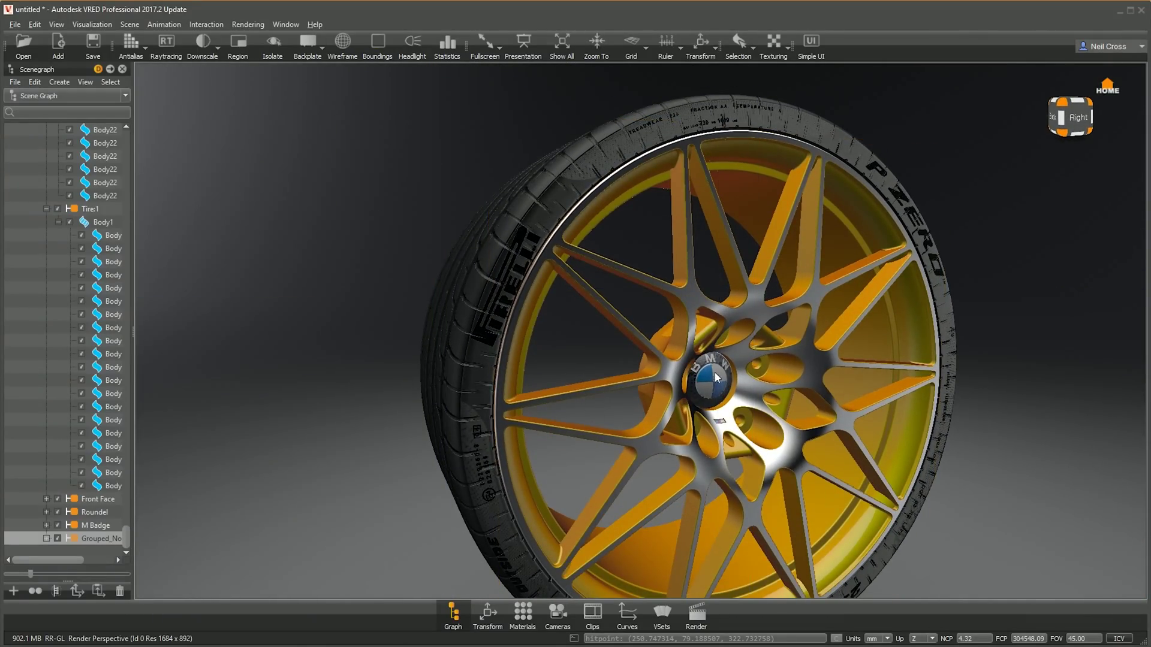
{"action": "middle_click_drag", "start_coordinate": [456, 336], "coordinate": [456, 290], "text": "alt"}
Make the Flipflop sunlight material editable and sample its base color from the orange spokes in the browser's wheel reference photo
{"action": "left_click", "coordinate": [522, 616]}
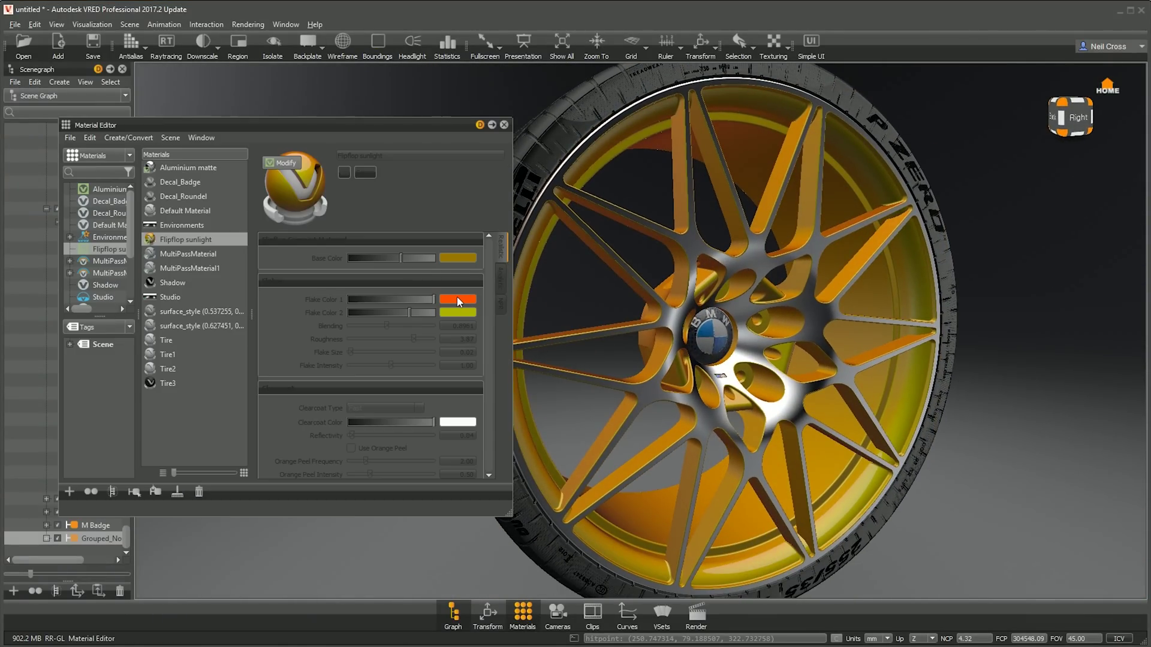
{"action": "left_click", "coordinate": [282, 162]}
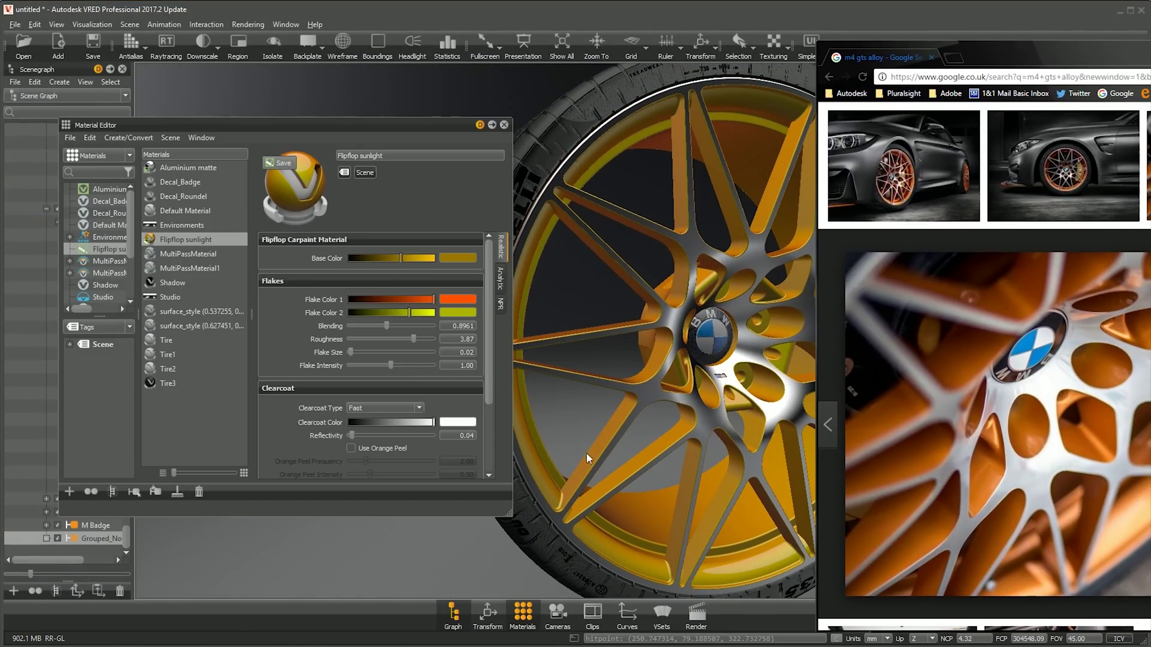
{"action": "left_click", "coordinate": [458, 259]}
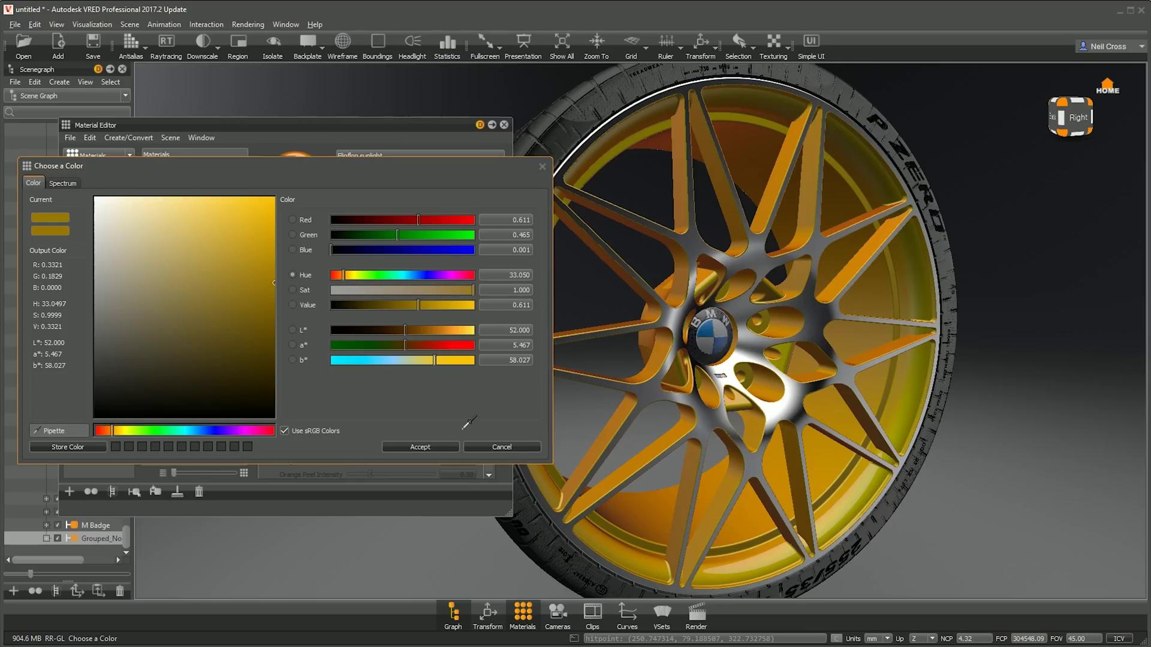
{"action": "key", "text": "alt+Tab"}
{"action": "left_click", "coordinate": [887, 527]}
{"action": "left_click", "coordinate": [1037, 57]}
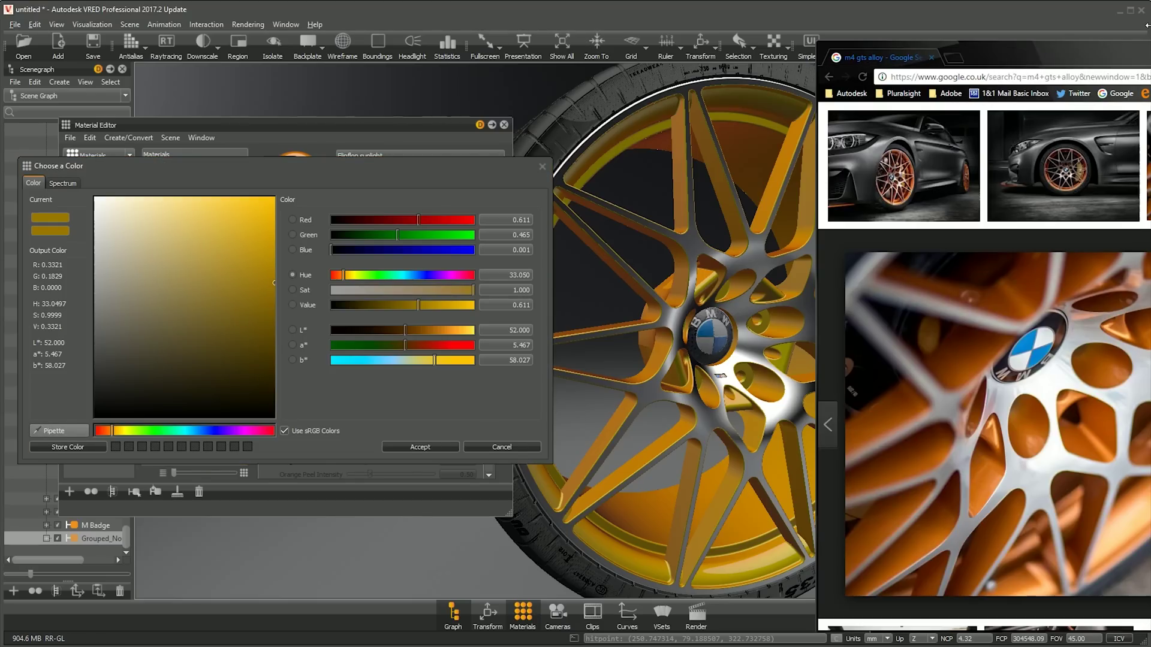
{"action": "left_click_drag", "start_coordinate": [1147, 26], "coordinate": [810, 25]}
{"action": "left_click", "coordinate": [73, 430]}
{"action": "left_click", "coordinate": [921, 462]}
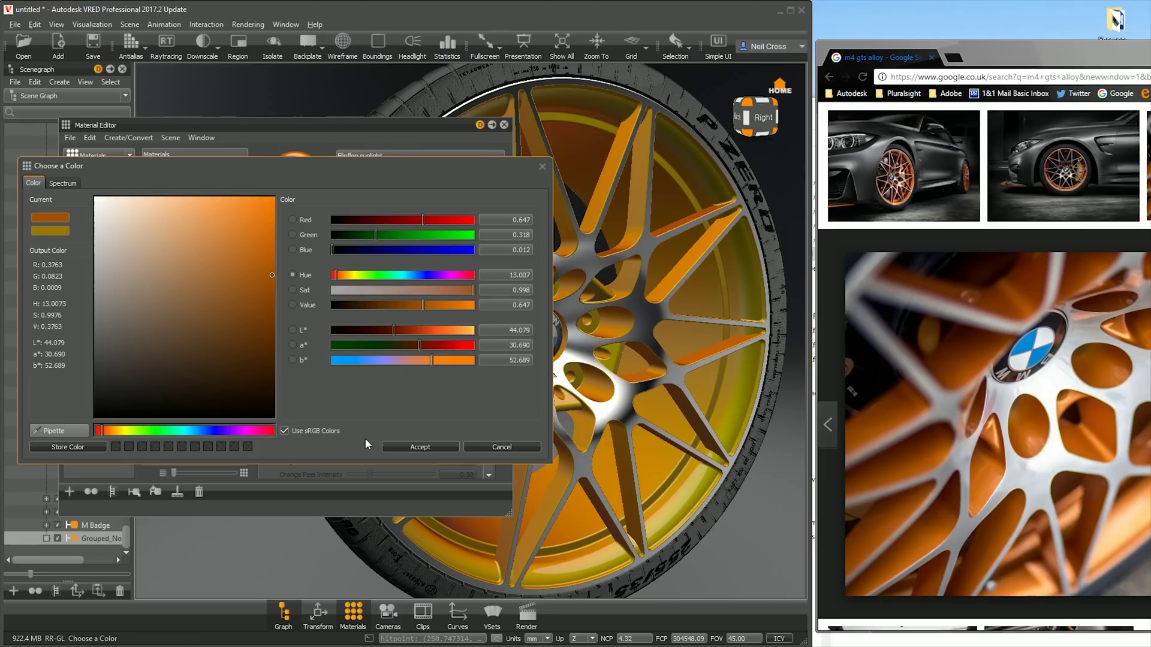
Sample Flake Color 1 of the Flipflop sunlight material from a darker orange area of the reference photo
{"action": "left_click", "coordinate": [59, 431]}
{"action": "left_click", "coordinate": [1144, 499]}
{"action": "left_click", "coordinate": [985, 546]}
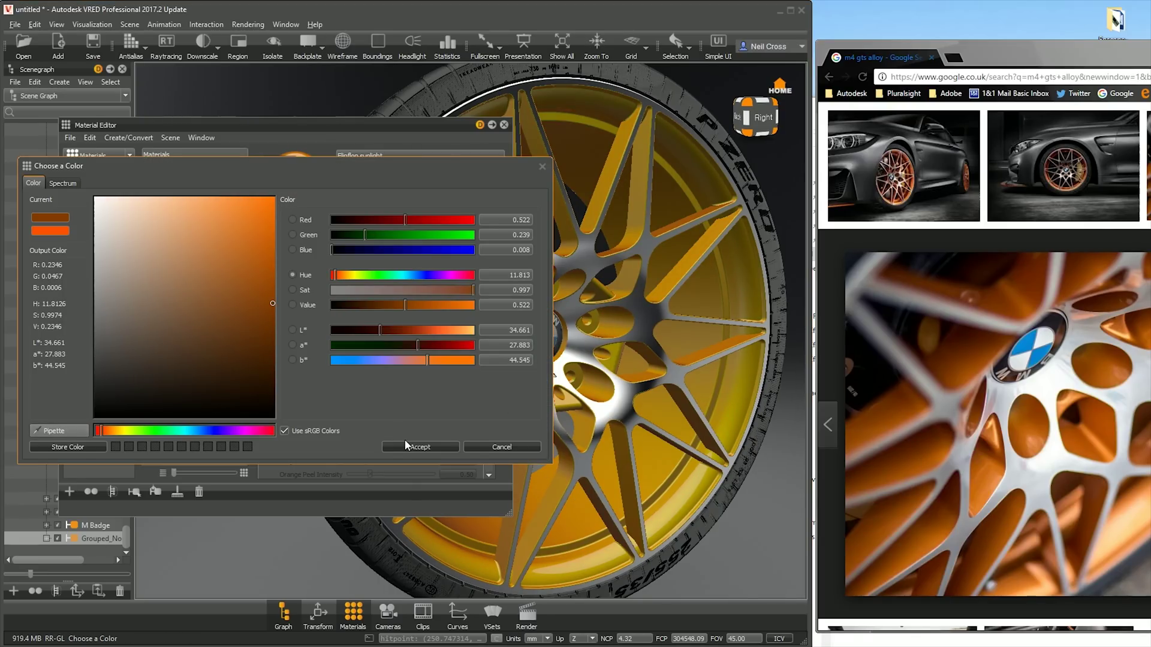
{"action": "left_click", "coordinate": [420, 446]}
Sample Flake Color 2 of the Flipflop sunlight material from the orange spokes in the reference photo
{"action": "left_click", "coordinate": [457, 313]}
{"action": "left_click", "coordinate": [59, 431]}
{"action": "left_click", "coordinate": [1133, 525]}
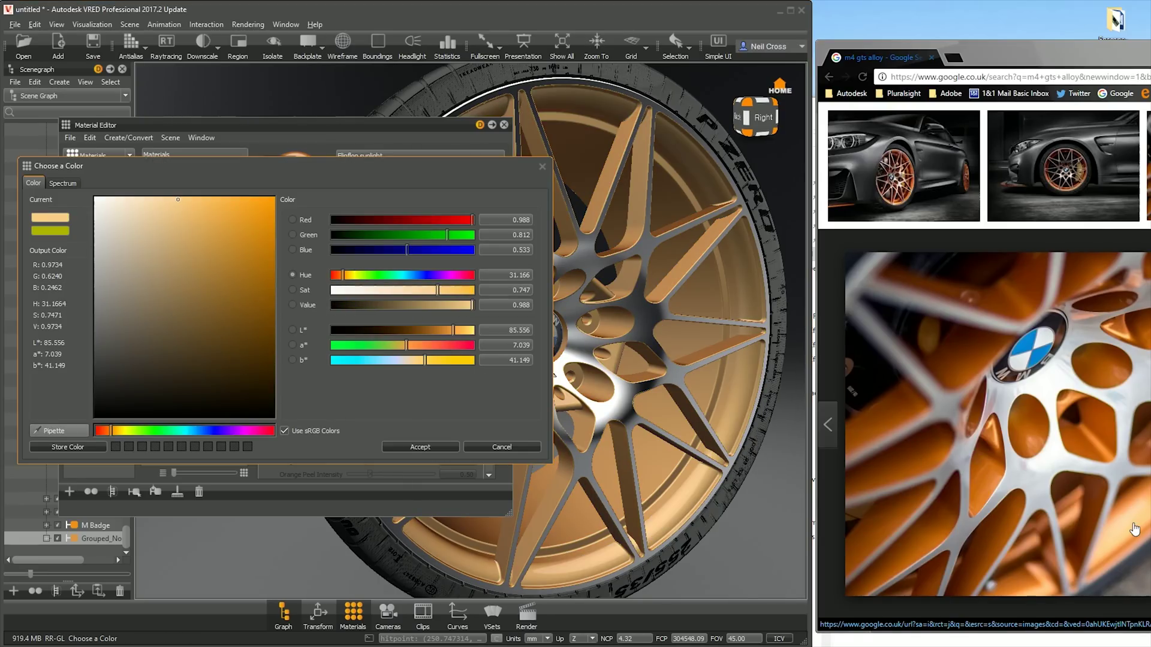
{"action": "left_click", "coordinate": [49, 428]}
{"action": "left_click", "coordinate": [858, 493]}
{"action": "left_click", "coordinate": [418, 447]}
Close the Material Editor and maximize the VRED window
{"action": "left_click", "coordinate": [184, 169]}
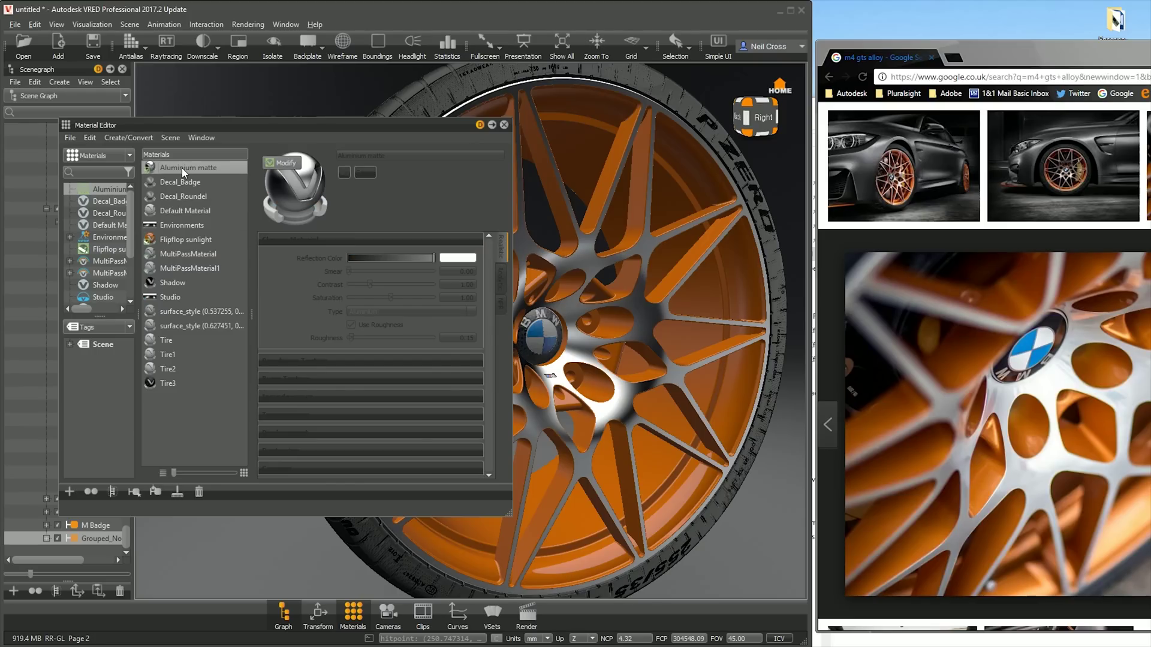
{"action": "left_click", "coordinate": [130, 25]}
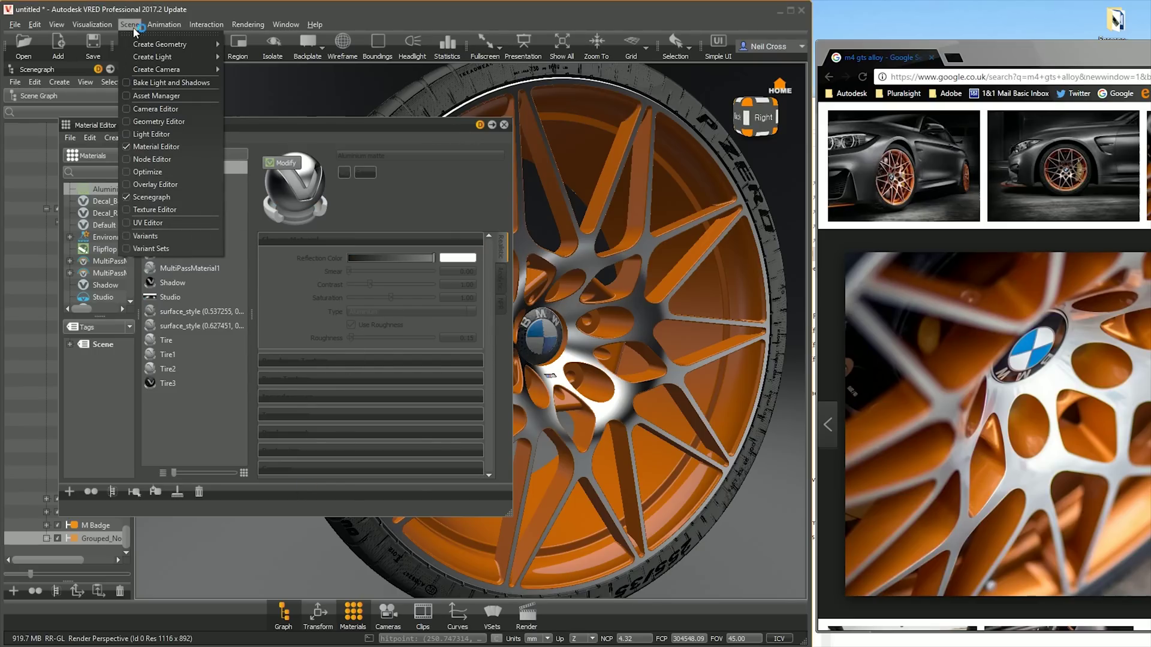
{"action": "left_click", "coordinate": [162, 131]}
{"action": "left_click", "coordinate": [504, 125]}
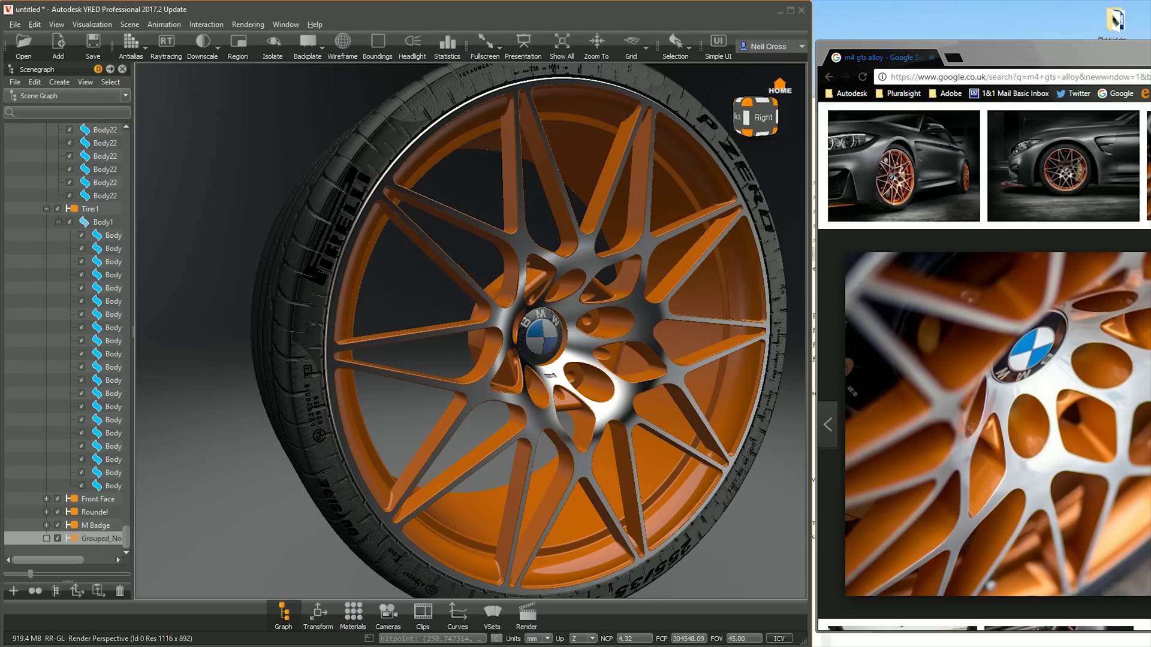
{"action": "left_click", "coordinate": [790, 10]}
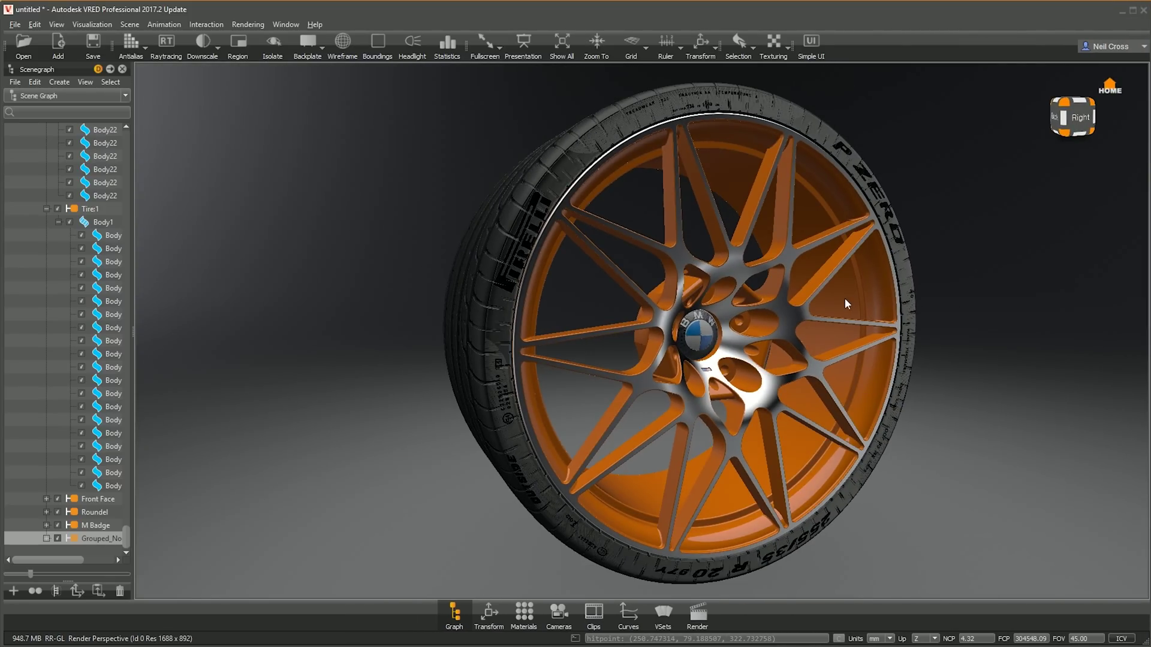
Save the scene on the Desktop as a VRED project named 666M
{"action": "left_click", "coordinate": [15, 24]}
{"action": "left_click", "coordinate": [36, 133]}
{"action": "type", "text": "666M"}
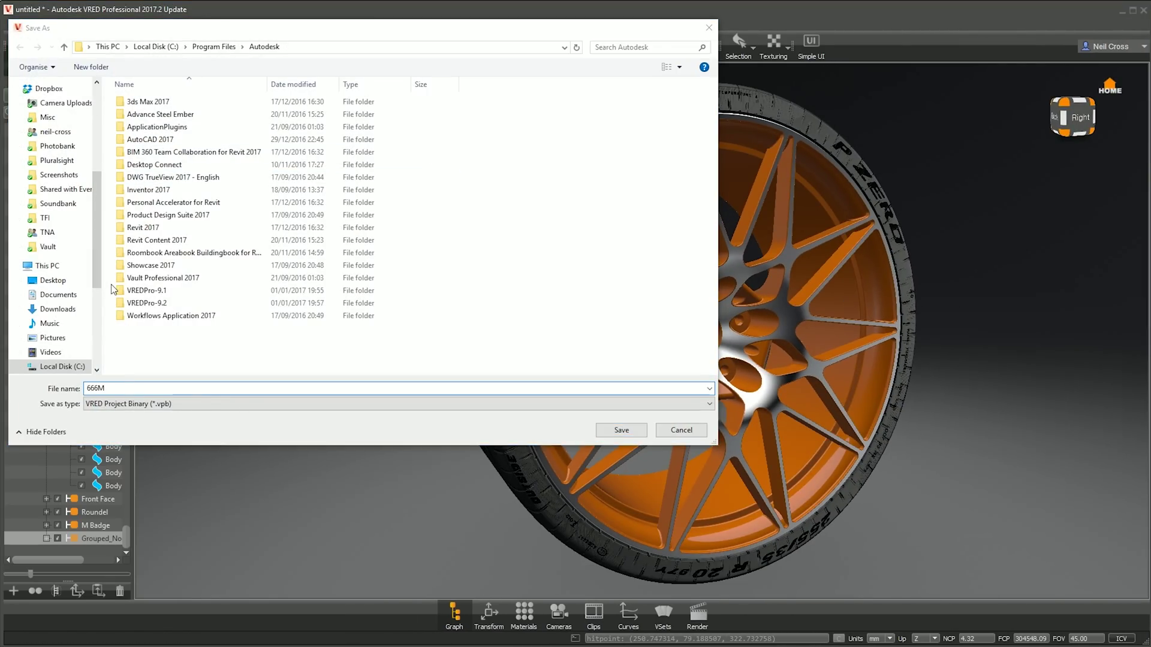
{"action": "left_click", "coordinate": [53, 280]}
{"action": "left_click", "coordinate": [621, 430]}
Open Bake Light and Shadows, set shadow and indirect illumination quality to Low Quality, and select the Environments group with its Studio
{"action": "left_click", "coordinate": [34, 24]}
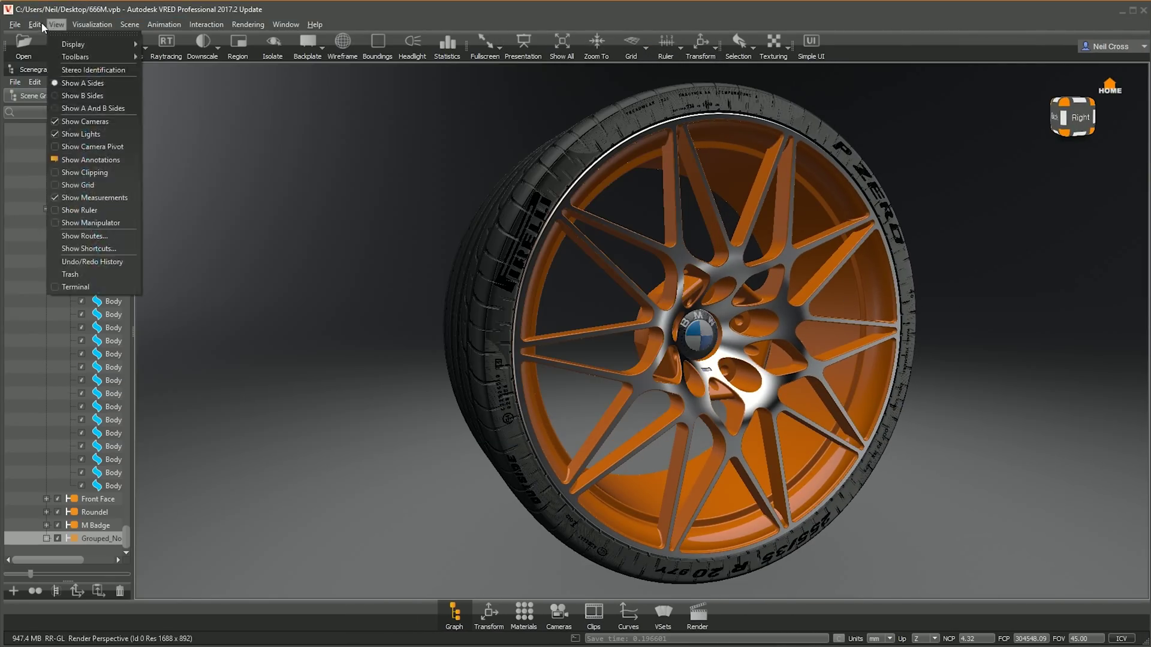
{"action": "left_click", "coordinate": [187, 186]}
{"action": "left_click_drag", "start_coordinate": [341, 322], "coordinate": [378, 322], "text": "alt"}
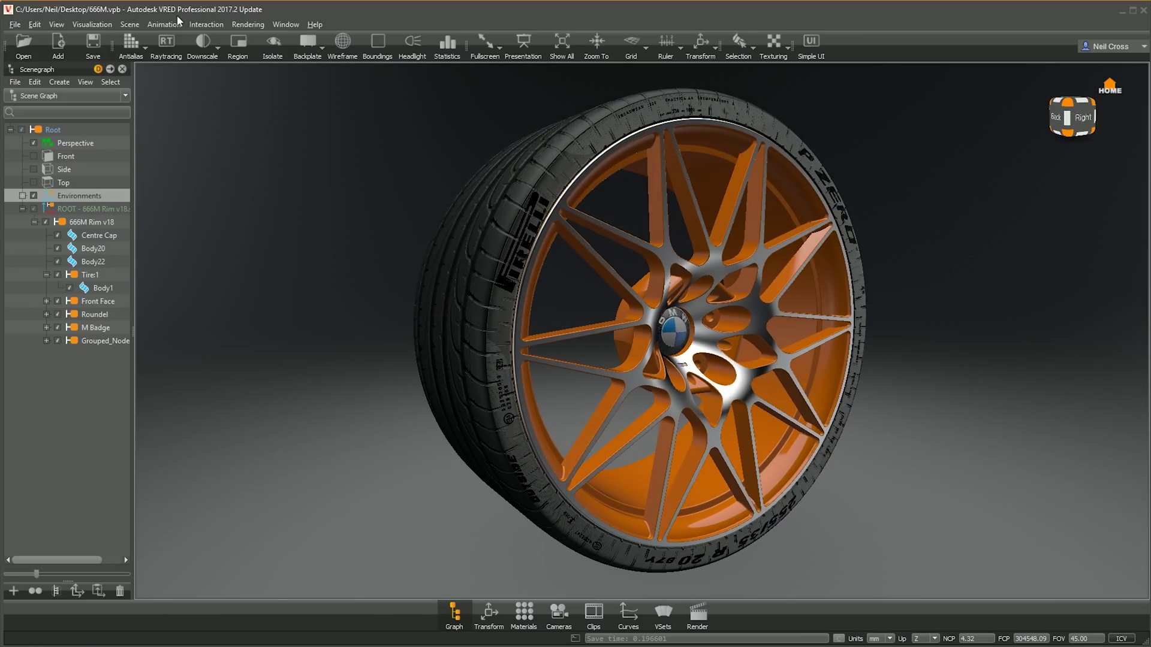
{"action": "left_click", "coordinate": [129, 24]}
{"action": "left_click", "coordinate": [124, 103]}
{"action": "left_click_drag", "start_coordinate": [292, 211], "coordinate": [354, 482]}
{"action": "left_click", "coordinate": [139, 105]}
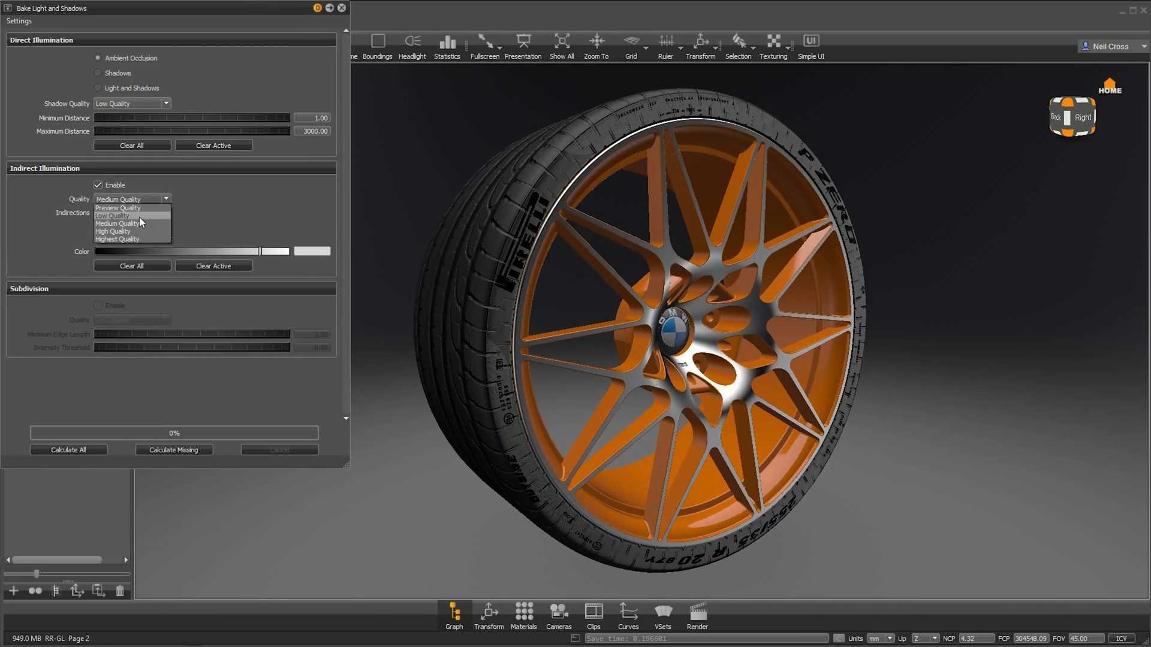
{"action": "left_click_drag", "start_coordinate": [153, 8], "coordinate": [288, 86]}
{"action": "left_click", "coordinate": [22, 195]}
{"action": "left_click", "coordinate": [79, 208], "text": "shift"}
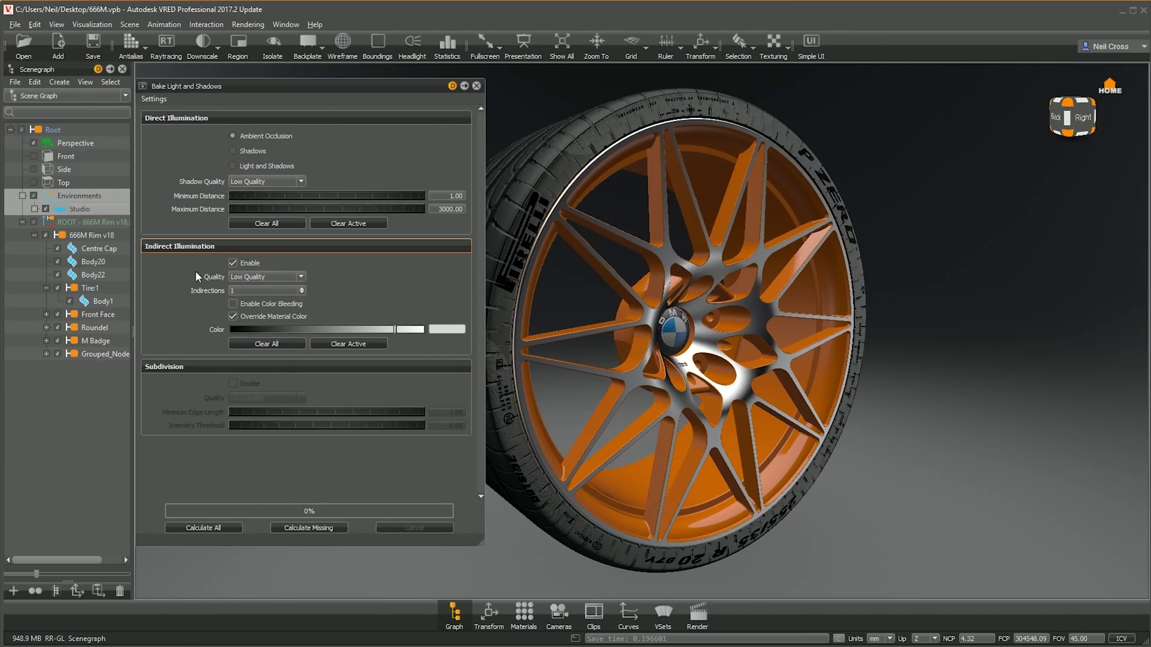
Bake the environment's shadows with High Quality shadow and indirect illumination and with High Quality subdivision enabled
{"action": "left_click", "coordinate": [360, 343]}
{"action": "left_click", "coordinate": [303, 181]}
{"action": "left_click", "coordinate": [270, 217]}
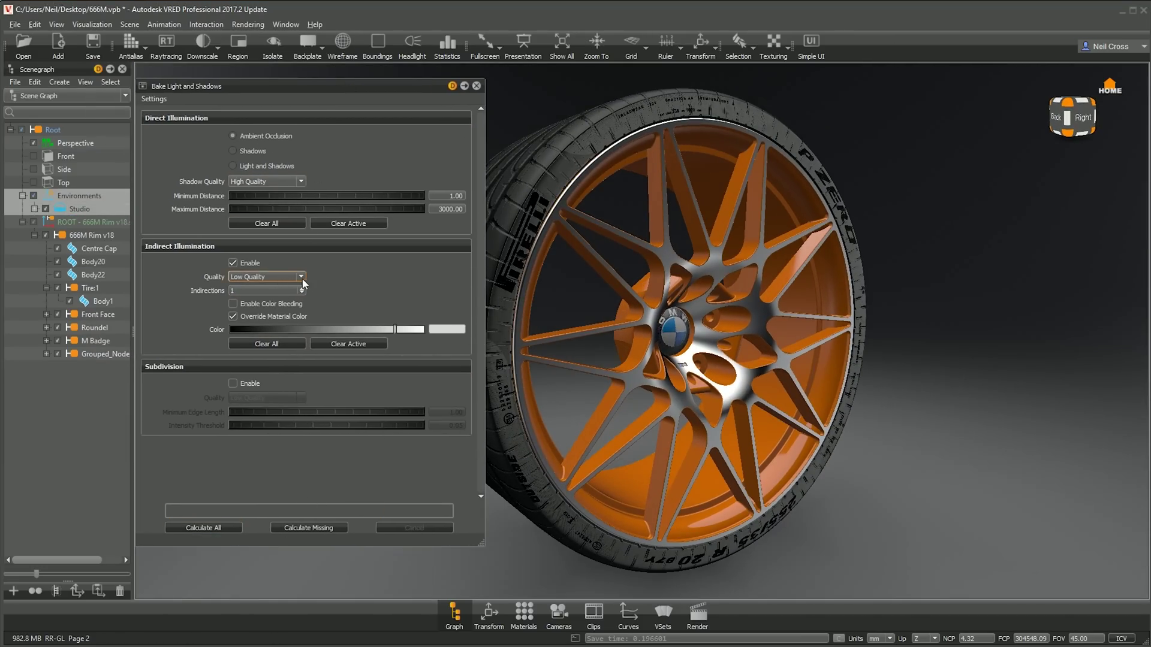
{"action": "left_click", "coordinate": [300, 277]}
{"action": "left_click", "coordinate": [270, 307]}
{"action": "left_click", "coordinate": [234, 383]}
{"action": "left_click", "coordinate": [214, 528]}
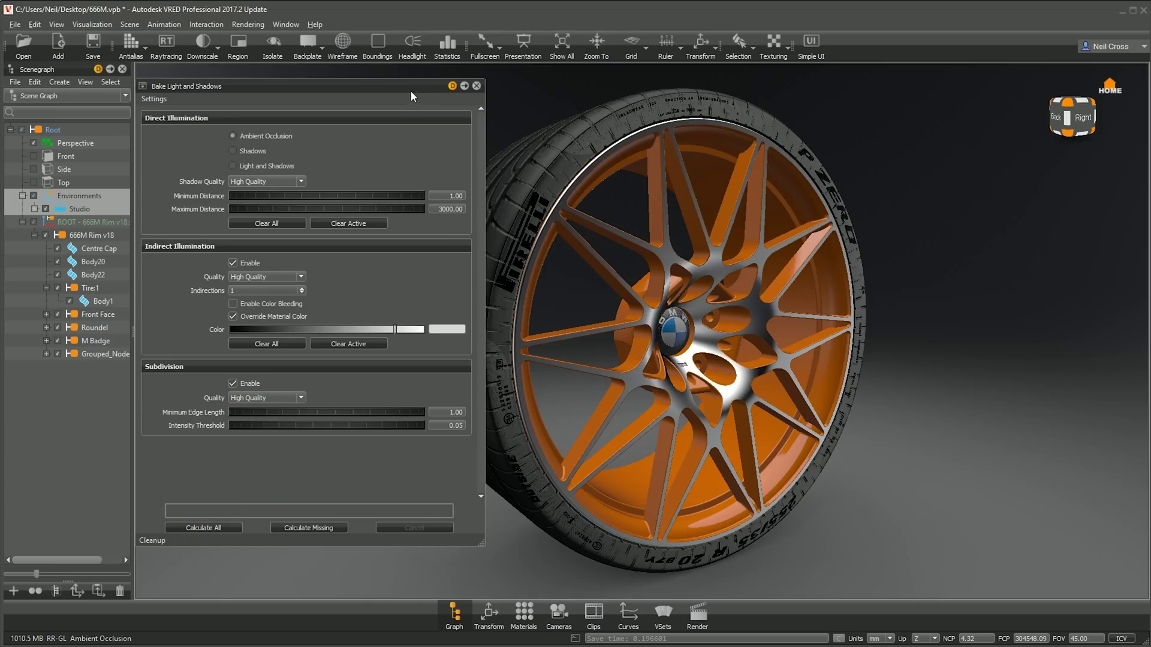
Bake the wheel nodes with Medium Quality shadow and indirect illumination and Low Quality subdivision, and close the baking settings
{"action": "left_click", "coordinate": [270, 182]}
{"action": "left_click", "coordinate": [252, 206]}
{"action": "left_click", "coordinate": [282, 277]}
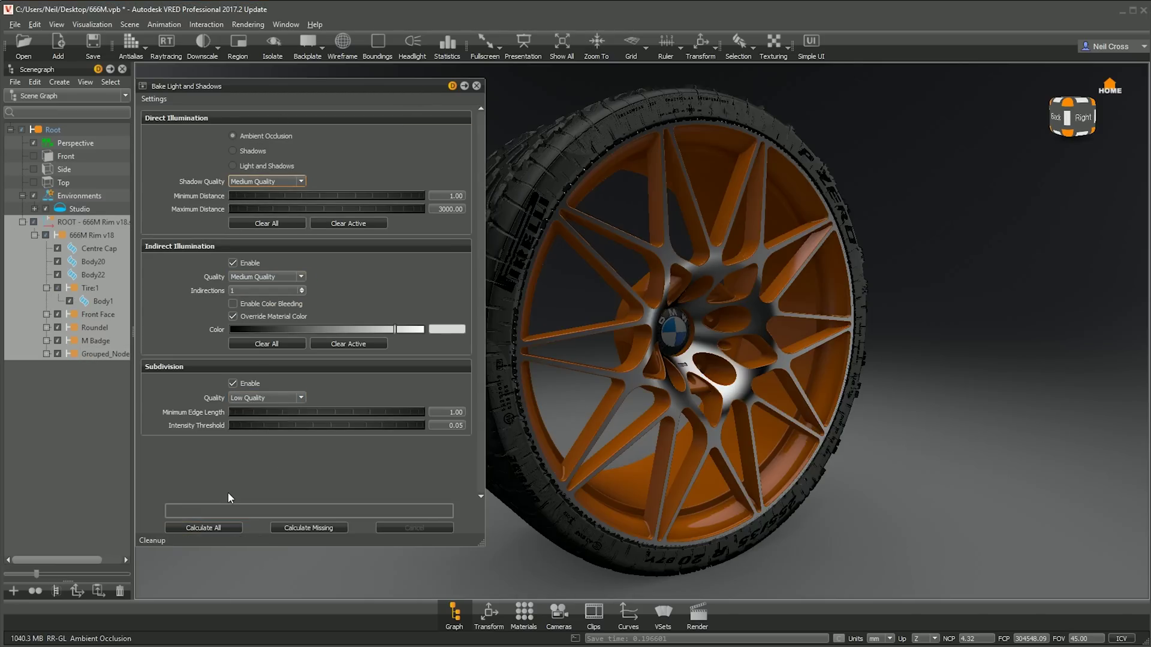
{"action": "left_click", "coordinate": [477, 88]}
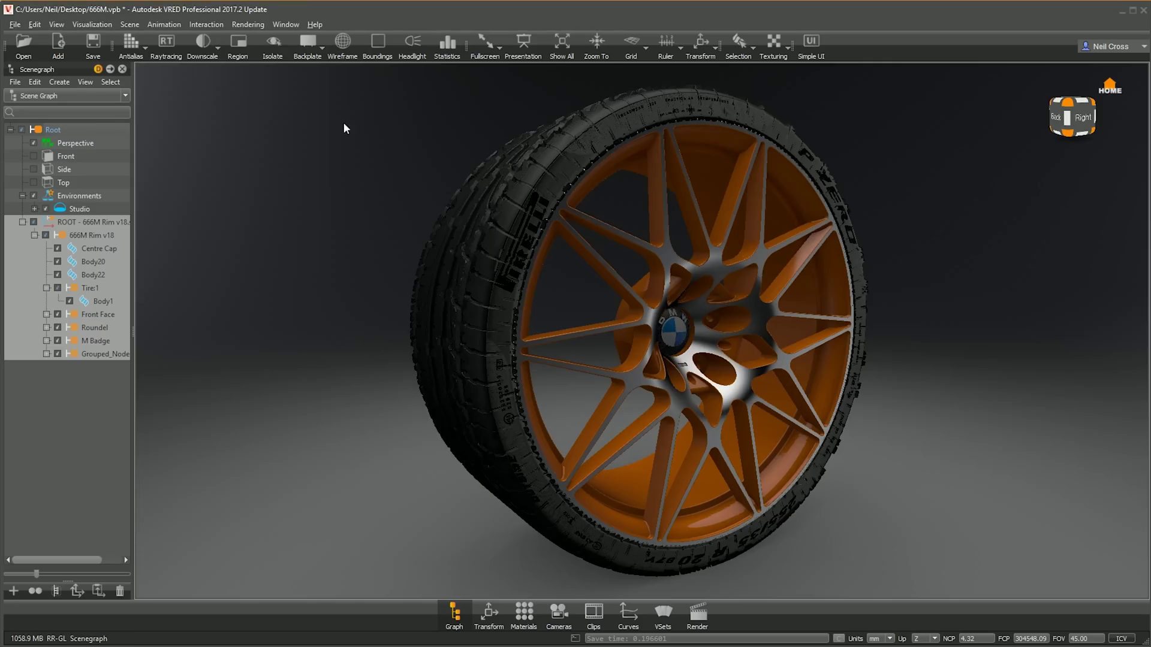
Turn off the displacement texture and accurate OpenGL silhouettes of the Tire3 material
{"action": "left_click", "coordinate": [128, 25]}
{"action": "left_click", "coordinate": [157, 147]}
{"action": "left_click", "coordinate": [179, 384]}
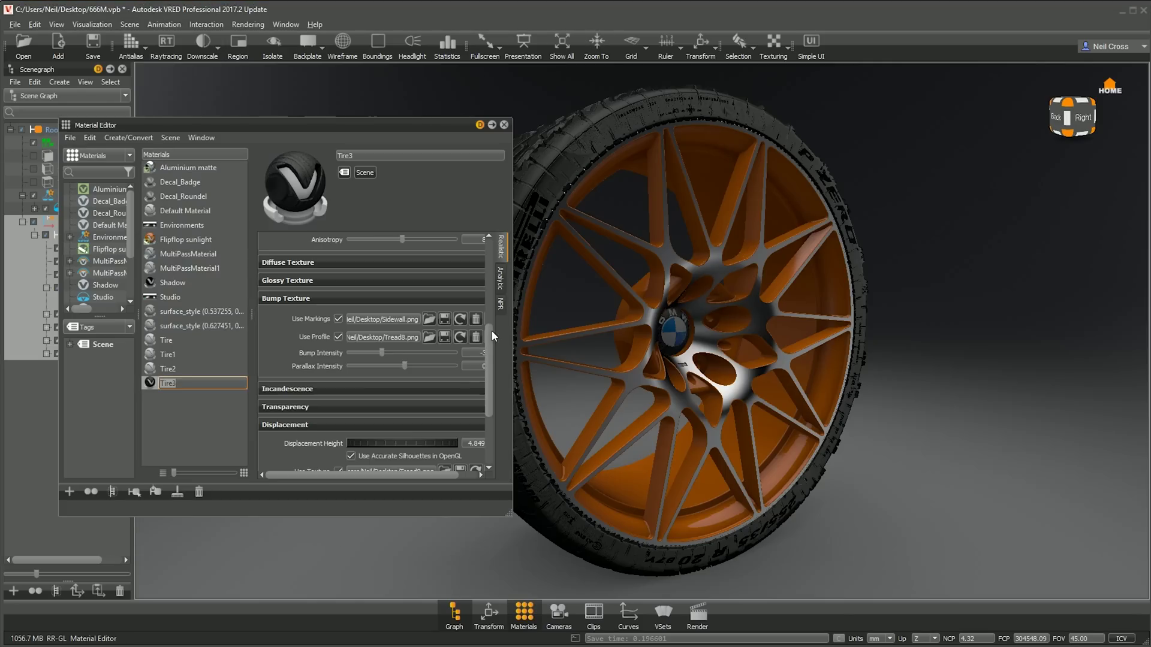
{"action": "middle_click_drag", "start_coordinate": [528, 279], "coordinate": [624, 311], "text": "alt"}
{"action": "left_click_drag", "start_coordinate": [625, 311], "coordinate": [690, 330]}
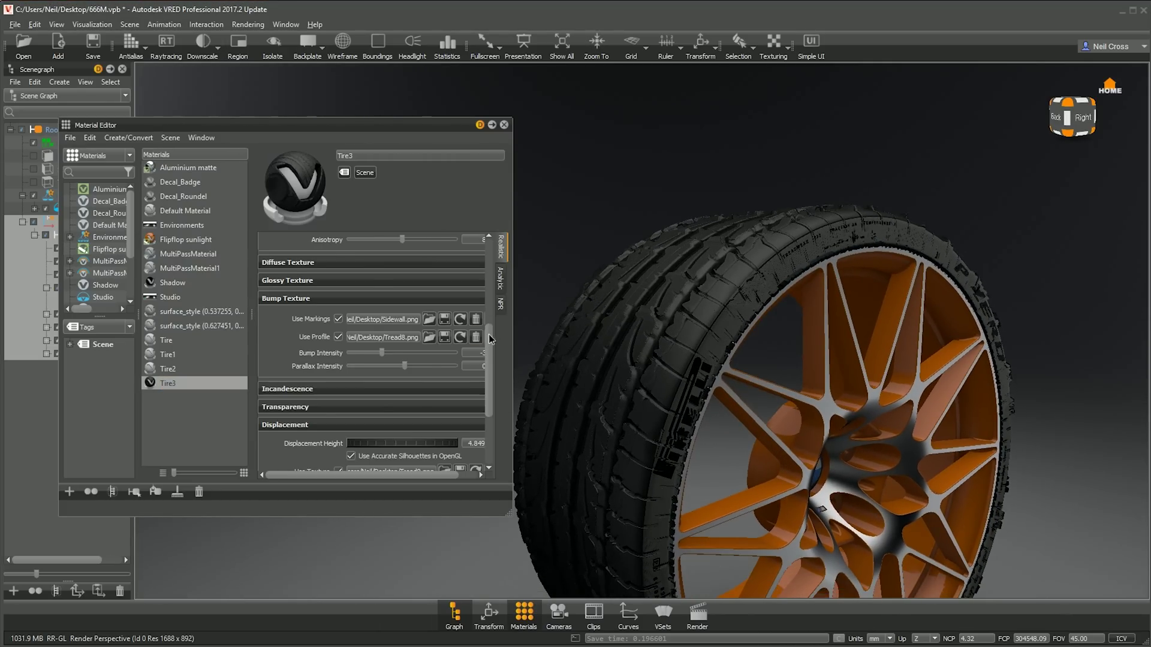
{"action": "scroll", "coordinate": [381, 340], "scroll_direction": "down", "scroll_amount": 3}
{"action": "left_click", "coordinate": [339, 349]}
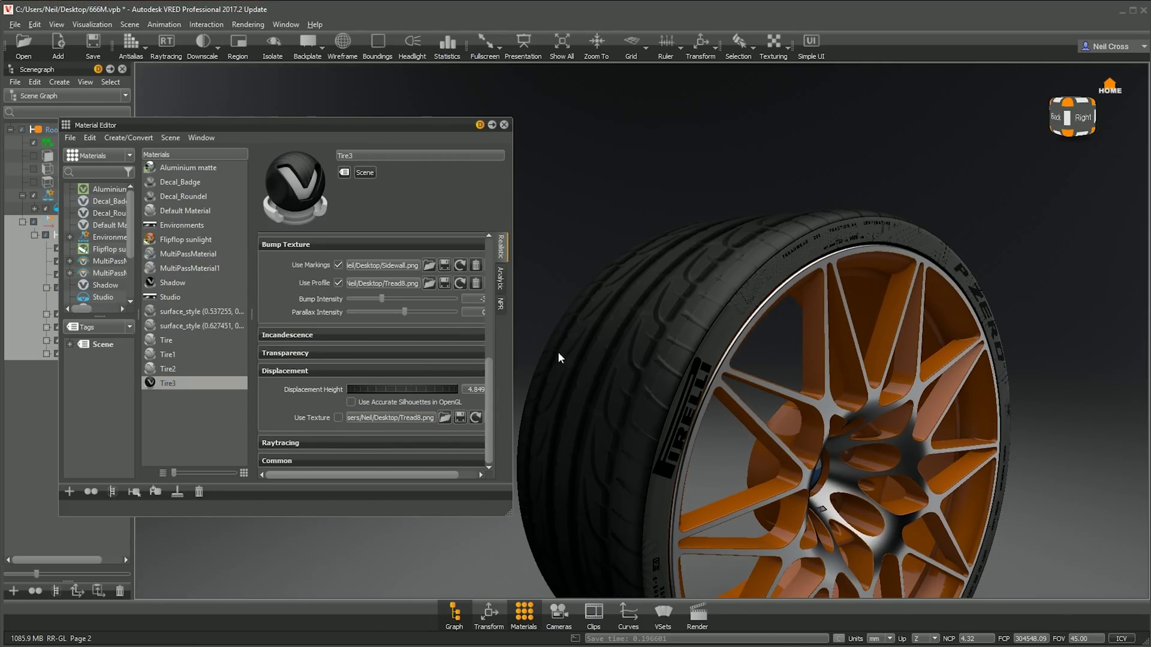
Fine-tune the Blend Position in the Tire3 material's texture settings
{"action": "left_click_drag", "start_coordinate": [490, 377], "coordinate": [490, 280]}
{"action": "mouse_move", "coordinate": [445, 397]}
{"action": "left_mouse_down"}
{"action": "mouse_move", "coordinate": [398, 401]}
{"action": "mouse_move", "coordinate": [444, 401]}
{"action": "left_mouse_up"}
{"action": "middle_click_drag", "start_coordinate": [647, 533], "coordinate": [693, 433]}
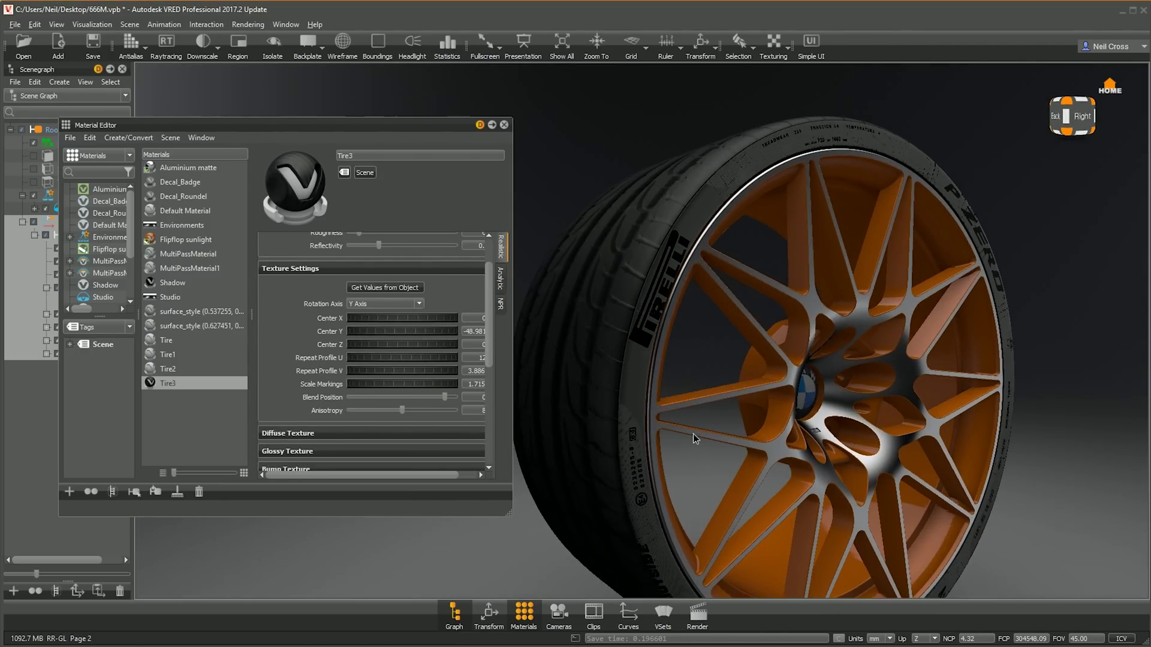
Turn the Tire3 material's displacement texture back on with a displacement height of about 2.12, and close the material settings
{"action": "left_click_drag", "start_coordinate": [689, 387], "coordinate": [629, 383]}
{"action": "left_click_drag", "start_coordinate": [490, 333], "coordinate": [488, 429]}
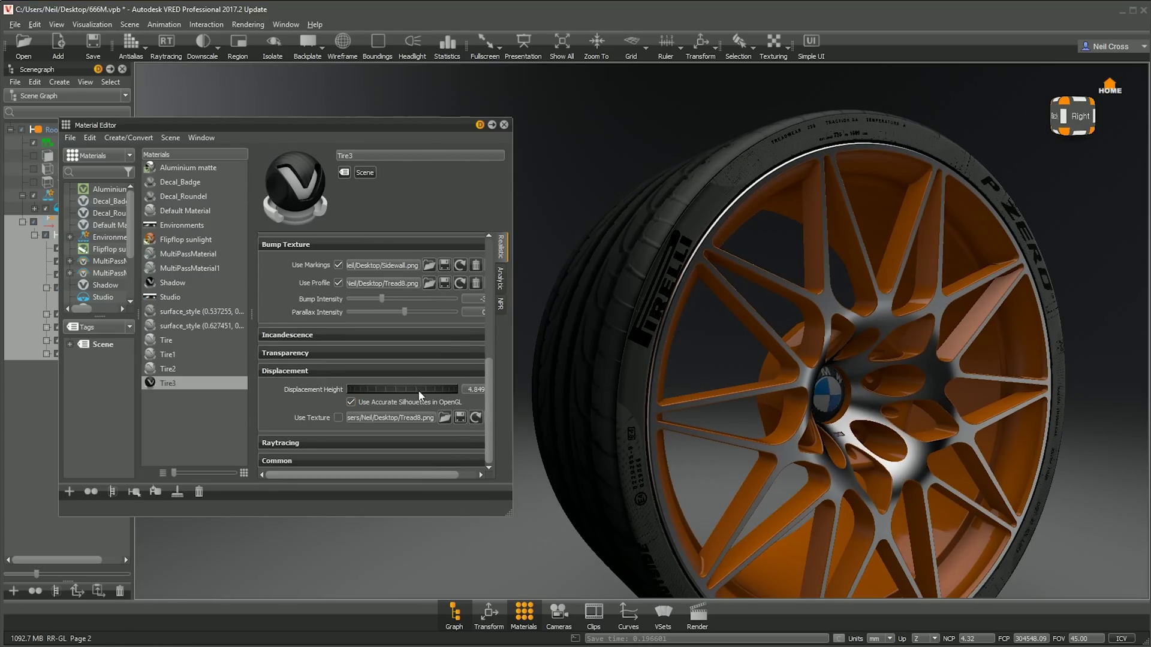
{"action": "left_click", "coordinate": [339, 417]}
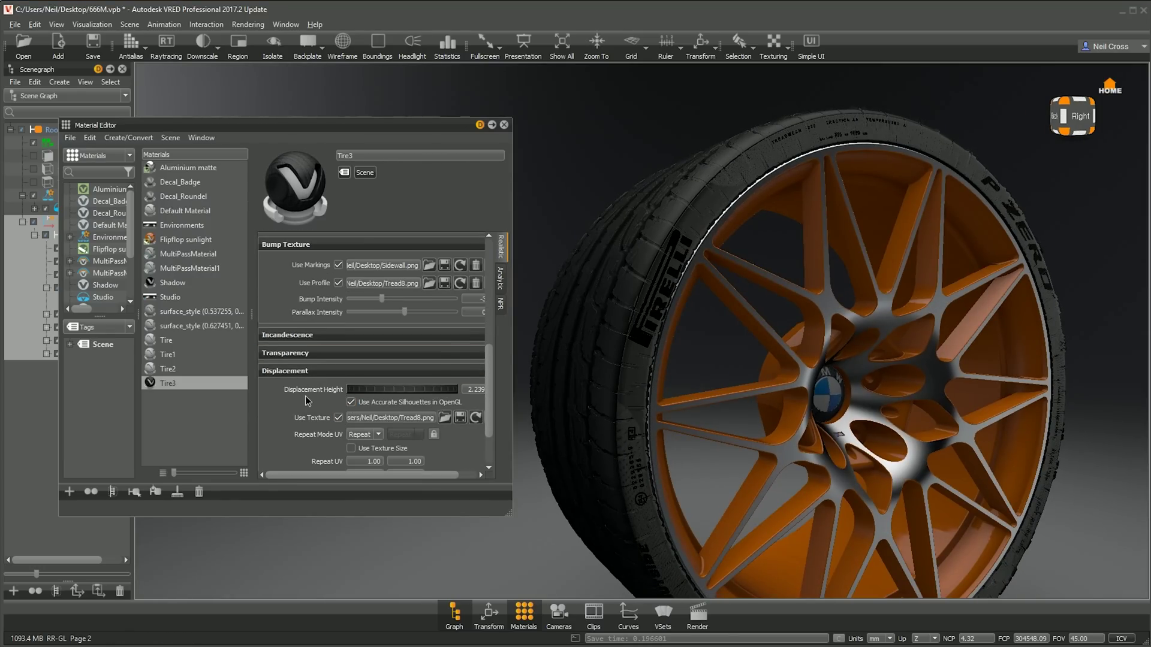
{"action": "left_click_drag", "start_coordinate": [734, 377], "coordinate": [772, 375]}
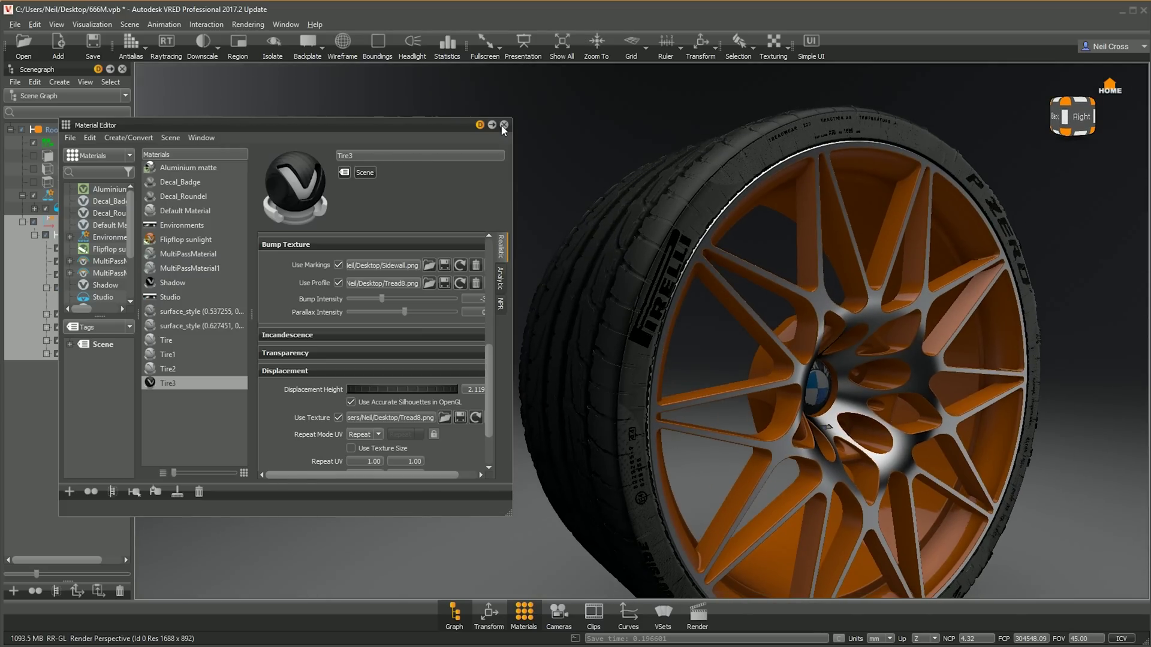
{"action": "left_click", "coordinate": [503, 125]}
{"action": "middle_click_drag", "start_coordinate": [839, 377], "coordinate": [694, 323]}
{"action": "left_click_drag", "start_coordinate": [694, 327], "coordinate": [646, 327]}
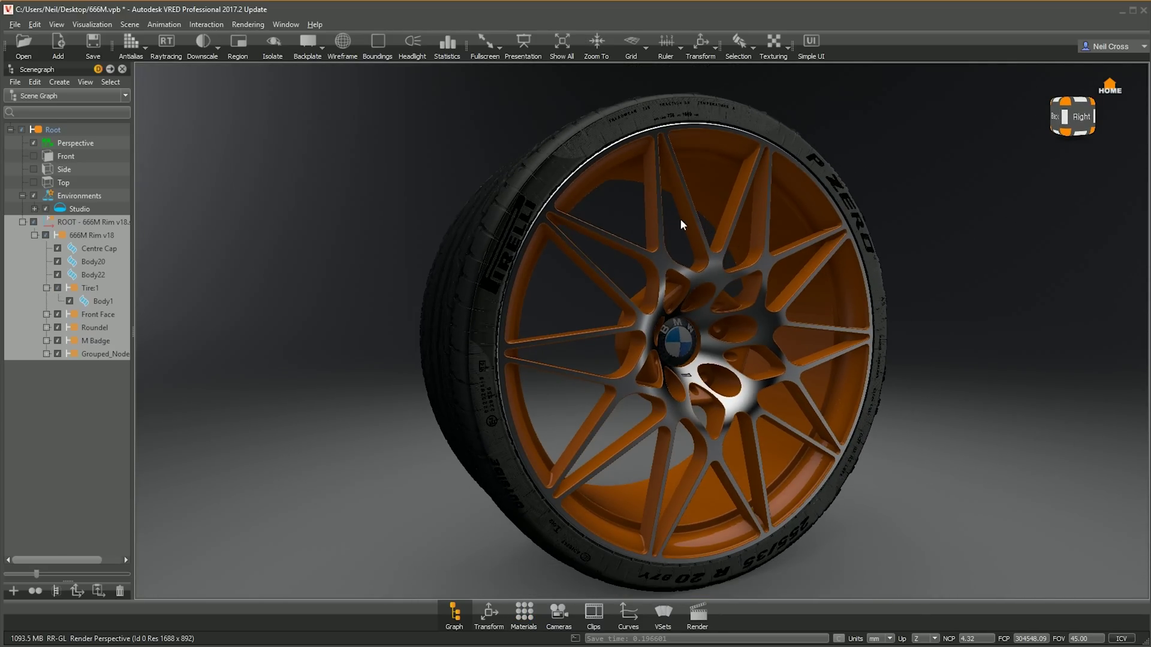
{"action": "left_click_drag", "start_coordinate": [680, 224], "coordinate": [488, 199]}
Select the wheel surfaces around the centre cap and group them into one node
{"action": "left_click", "coordinate": [34, 24]}
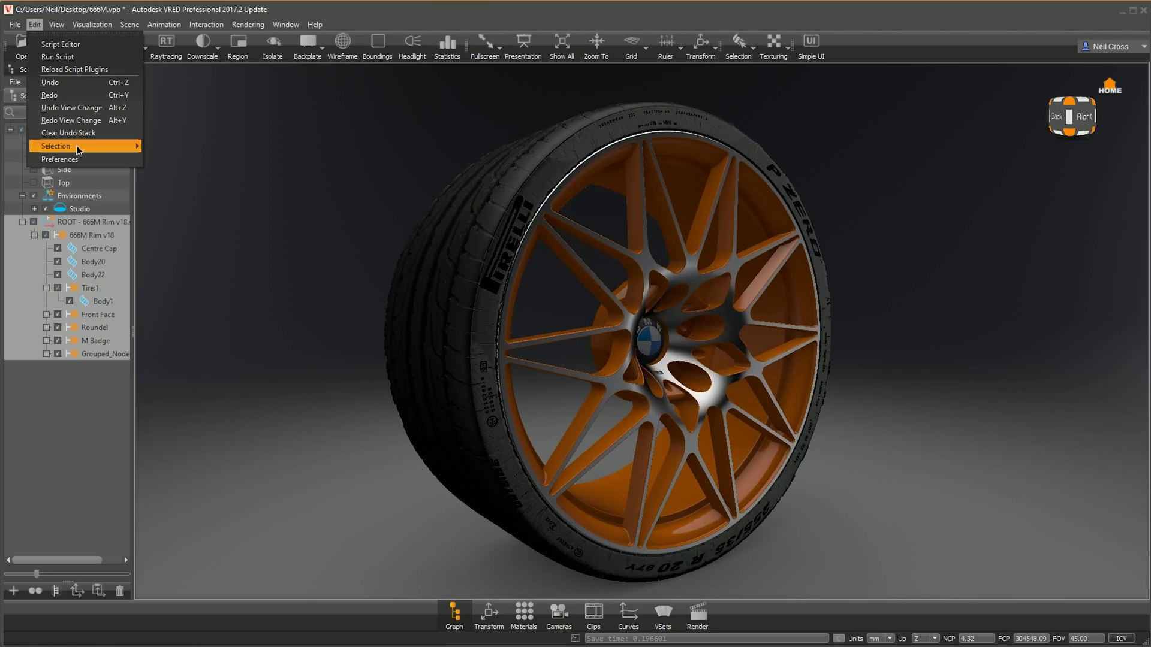
{"action": "mouse_move", "coordinate": [77, 147]}
{"action": "left_click", "coordinate": [193, 245]}
{"action": "scroll", "coordinate": [649, 319], "scroll_direction": "up", "scroll_amount": 8}
{"action": "left_click", "coordinate": [684, 329], "text": "shift"}
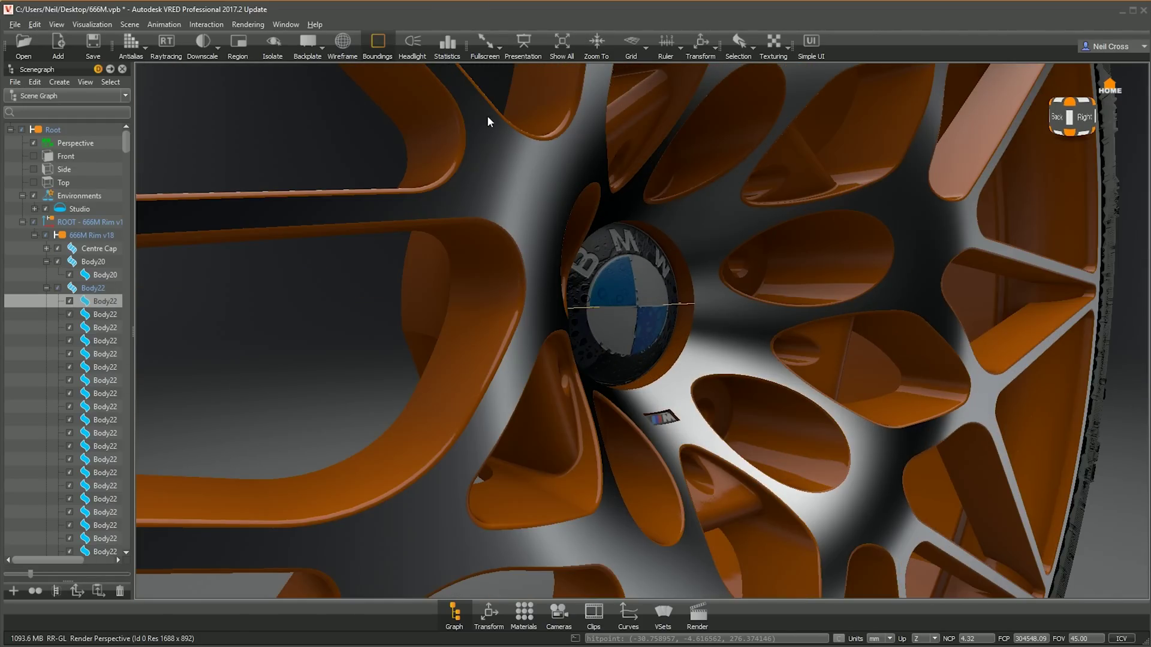
{"action": "left_click", "coordinate": [624, 326], "text": "ctrl+shift"}
{"action": "right_click", "coordinate": [102, 550]}
{"action": "mouse_move", "coordinate": [198, 137]}
{"action": "left_click", "coordinate": [306, 362]}
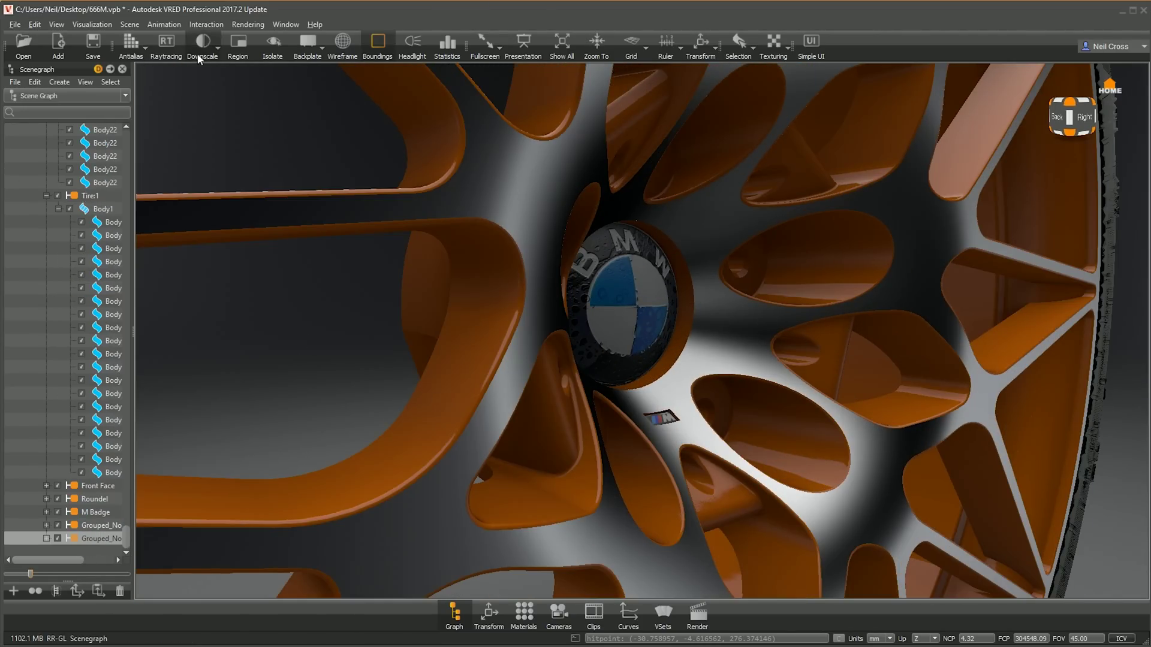
Apply the Aluminium matte material to the surfaces around the centre cap, and close the material settings
{"action": "key", "text": "m"}
{"action": "left_click_drag", "start_coordinate": [197, 171], "coordinate": [682, 329]}
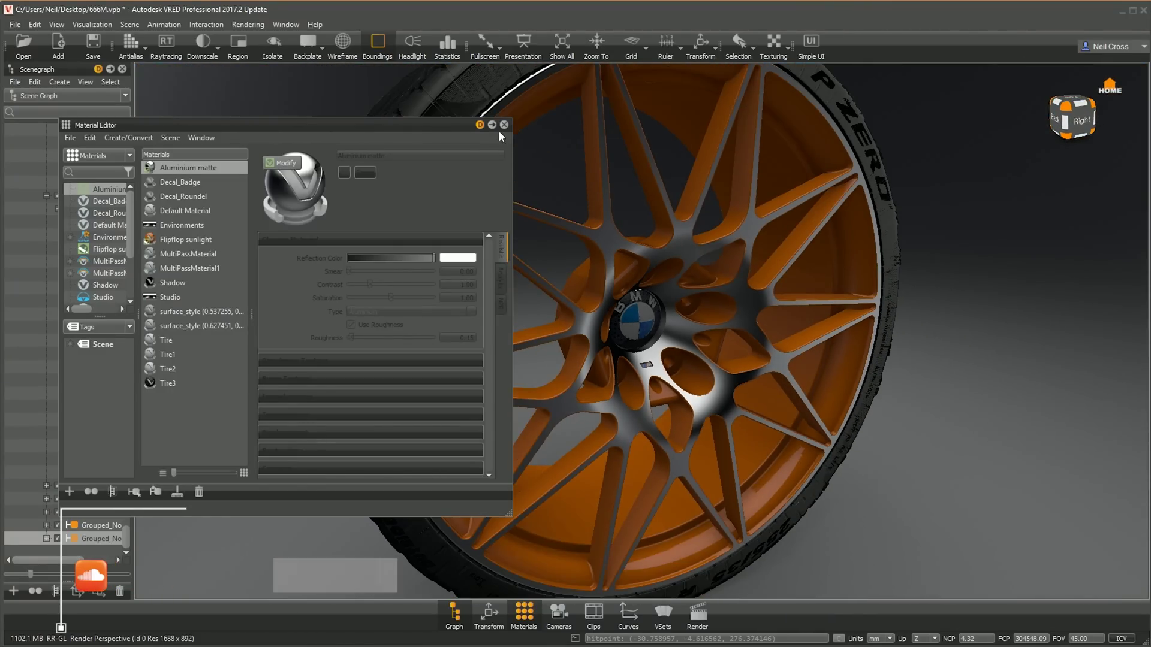
{"action": "left_click", "coordinate": [504, 125]}
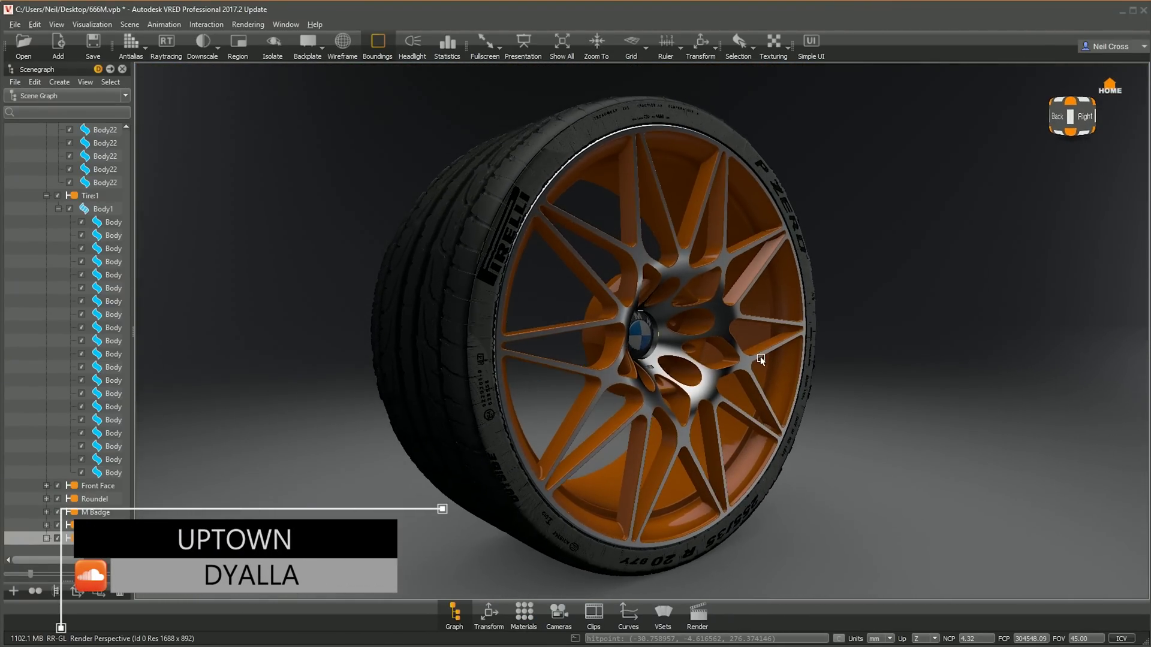
Open the camera settings and set the Perspective camera's tonemapper to Physical Camera
{"action": "left_click", "coordinate": [130, 24]}
{"action": "left_click", "coordinate": [138, 66]}
{"action": "left_click_drag", "start_coordinate": [746, 207], "coordinate": [228, 139]}
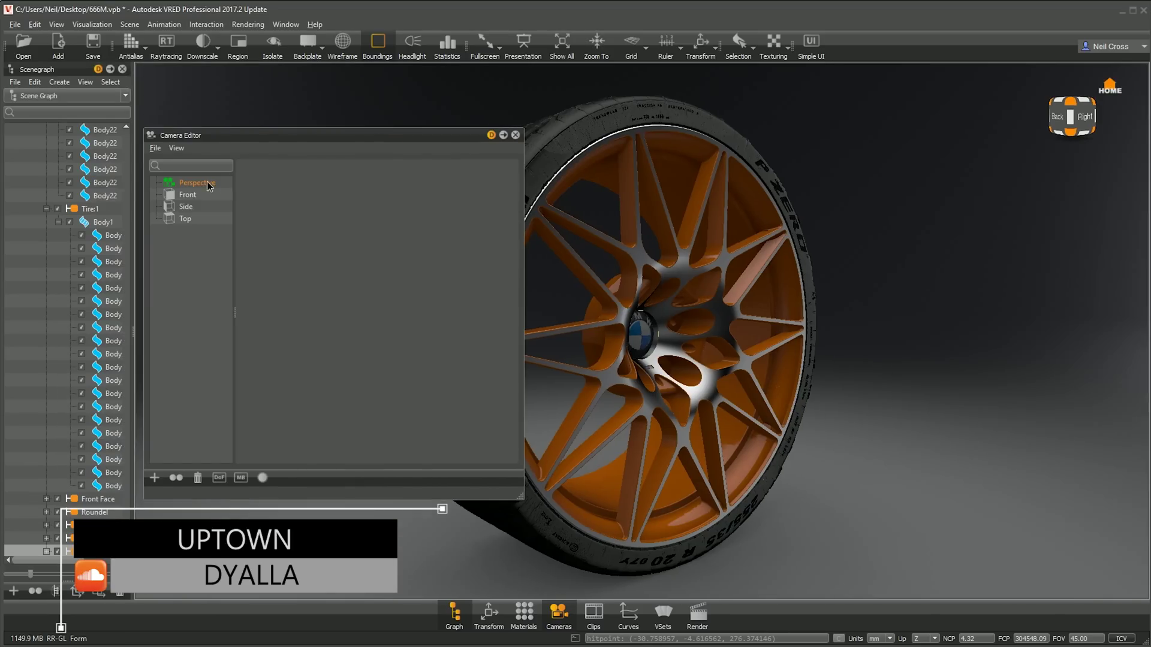
{"action": "left_click", "coordinate": [205, 183]}
{"action": "left_click", "coordinate": [320, 167]}
{"action": "left_click", "coordinate": [368, 205]}
{"action": "left_click", "coordinate": [367, 245]}
Set the Perspective camera's sensor preset to APS-C (Canon EF-S) and focus the camera on the wheel's centre cap
{"action": "left_click", "coordinate": [263, 168]}
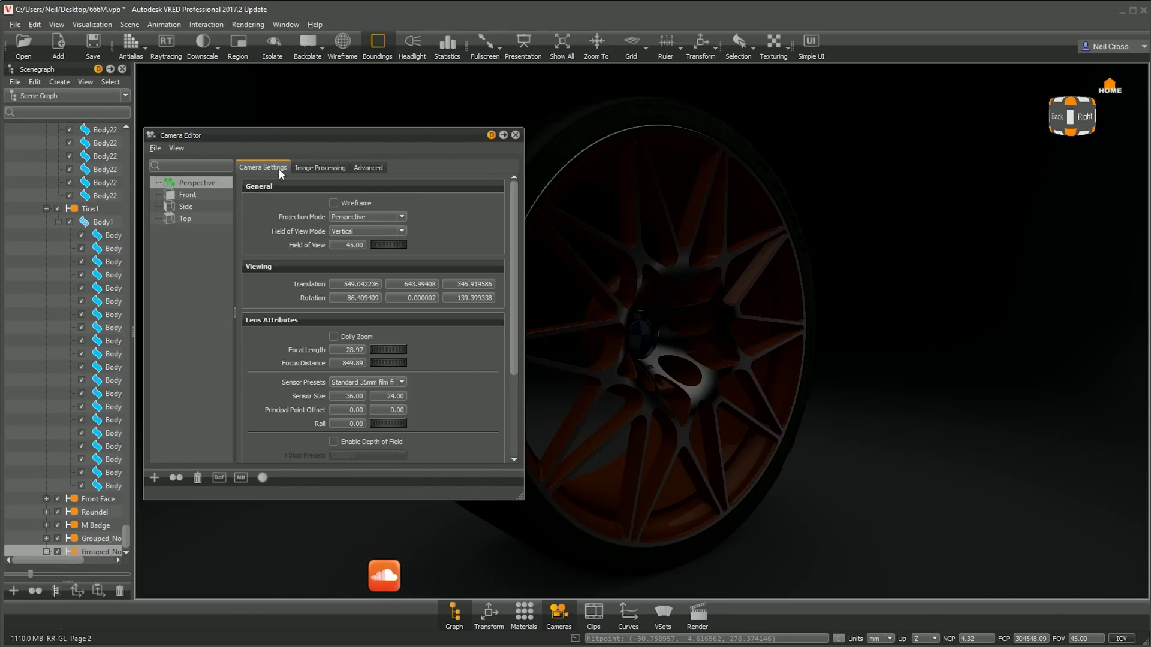
{"action": "left_click", "coordinate": [402, 382]}
{"action": "left_click", "coordinate": [394, 441]}
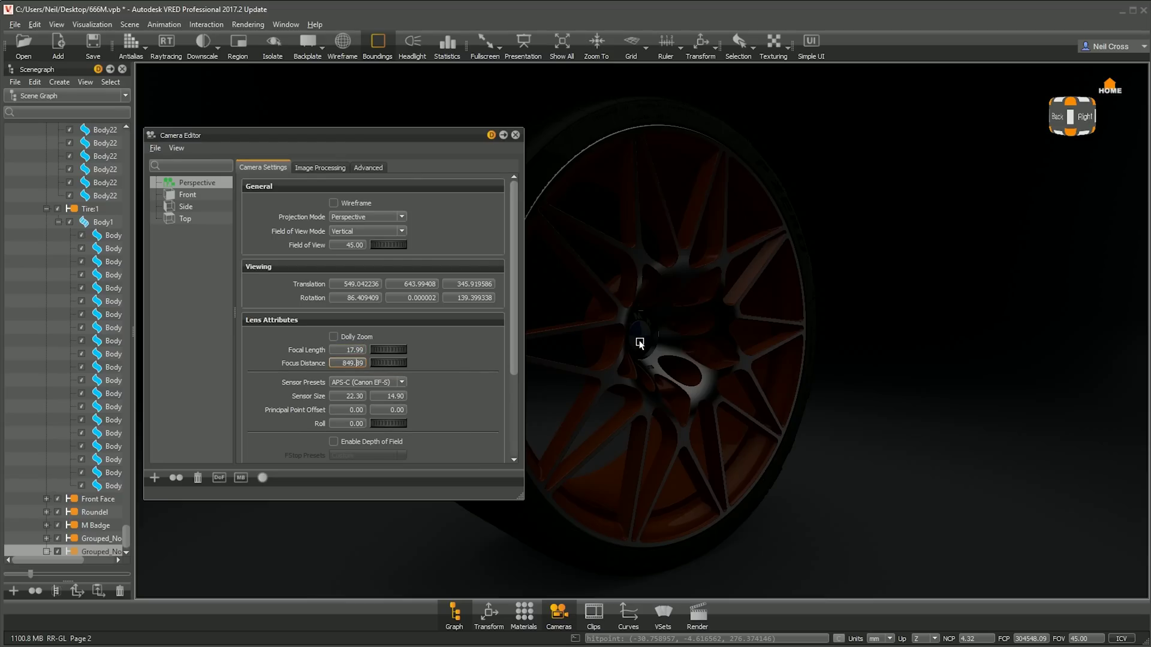
Brighten the Perspective camera's image by trying shutter speeds of 50 and 25 and settling on 20
{"action": "left_click", "coordinate": [317, 167]}
{"action": "key", "text": "Tab"}
{"action": "type", "text": "50"}
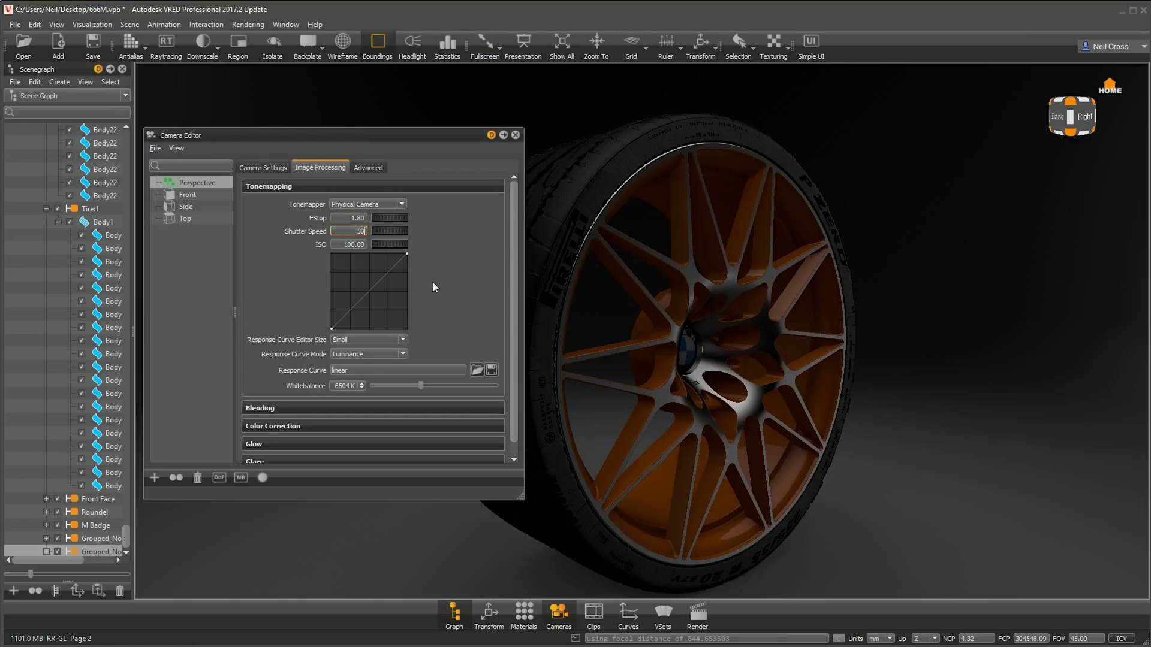
{"action": "key", "text": "Return"}
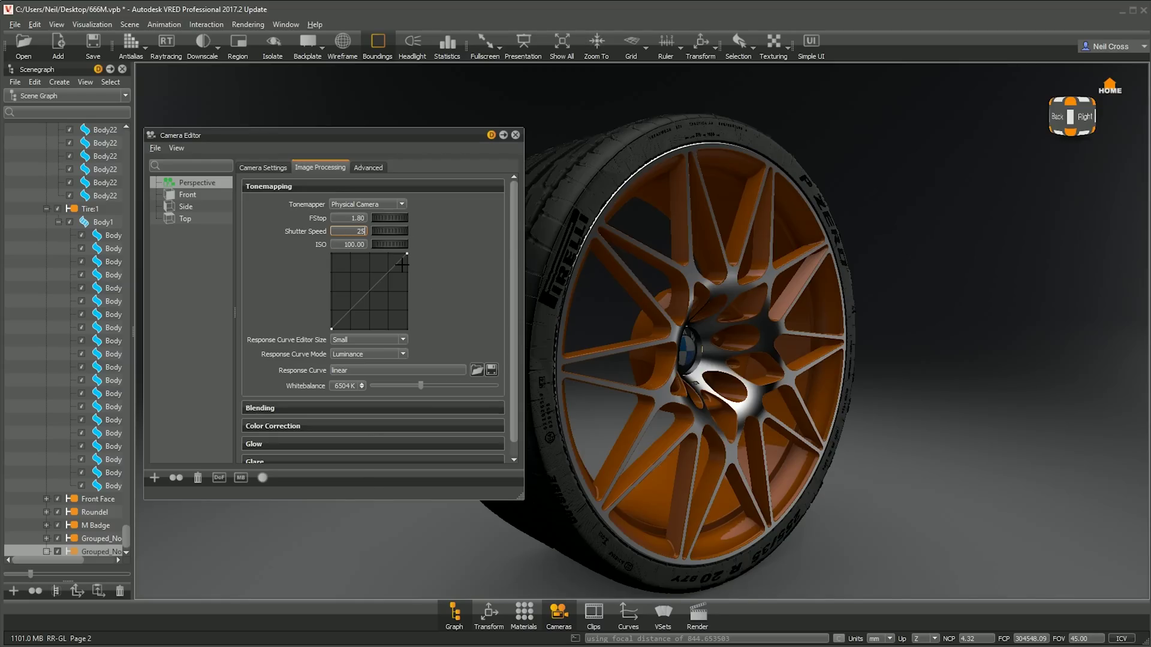
{"action": "type", "text": "25"}
{"action": "key", "text": "Return"}
{"action": "type", "text": "20"}
{"action": "key", "text": "Return"}
Enlarge the response curve editor to Medium and shape the curve into an S with a raised upper point and a lowered lower point
{"action": "left_click", "coordinate": [384, 339]}
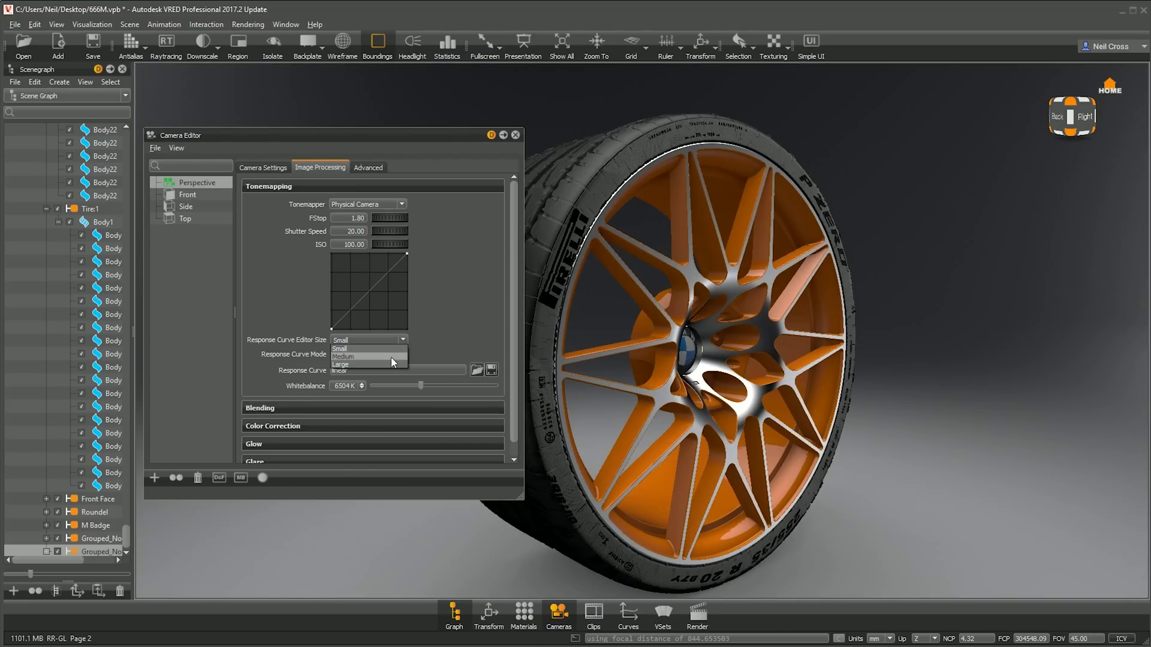
{"action": "left_click", "coordinate": [391, 357]}
{"action": "left_click", "coordinate": [360, 338]}
{"action": "left_click", "coordinate": [417, 280]}
{"action": "left_click", "coordinate": [418, 281]}
{"action": "left_click_drag", "start_coordinate": [418, 281], "coordinate": [418, 273]}
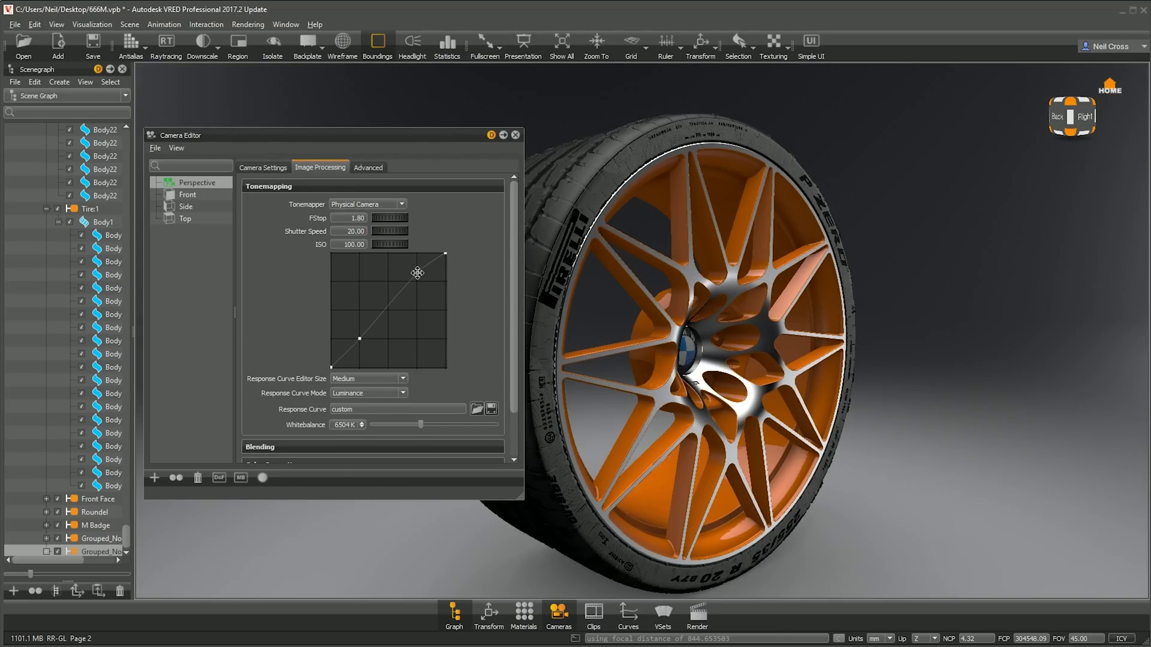
{"action": "left_click_drag", "start_coordinate": [360, 338], "coordinate": [361, 348]}
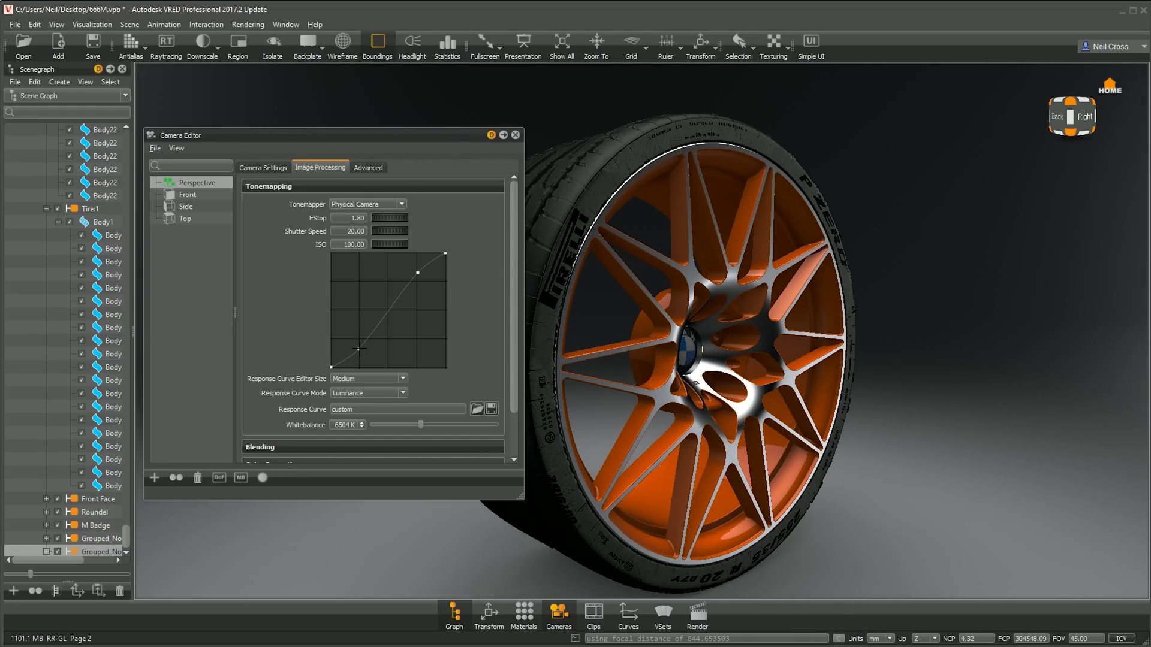
Enable depth of field for the Perspective camera, re-pick its focus distance on the wheel, and close the camera settings
{"action": "left_click_drag", "start_coordinate": [513, 383], "coordinate": [514, 435]}
{"action": "left_click", "coordinate": [263, 167]}
{"action": "scroll", "coordinate": [384, 336], "scroll_direction": "down", "scroll_amount": 1}
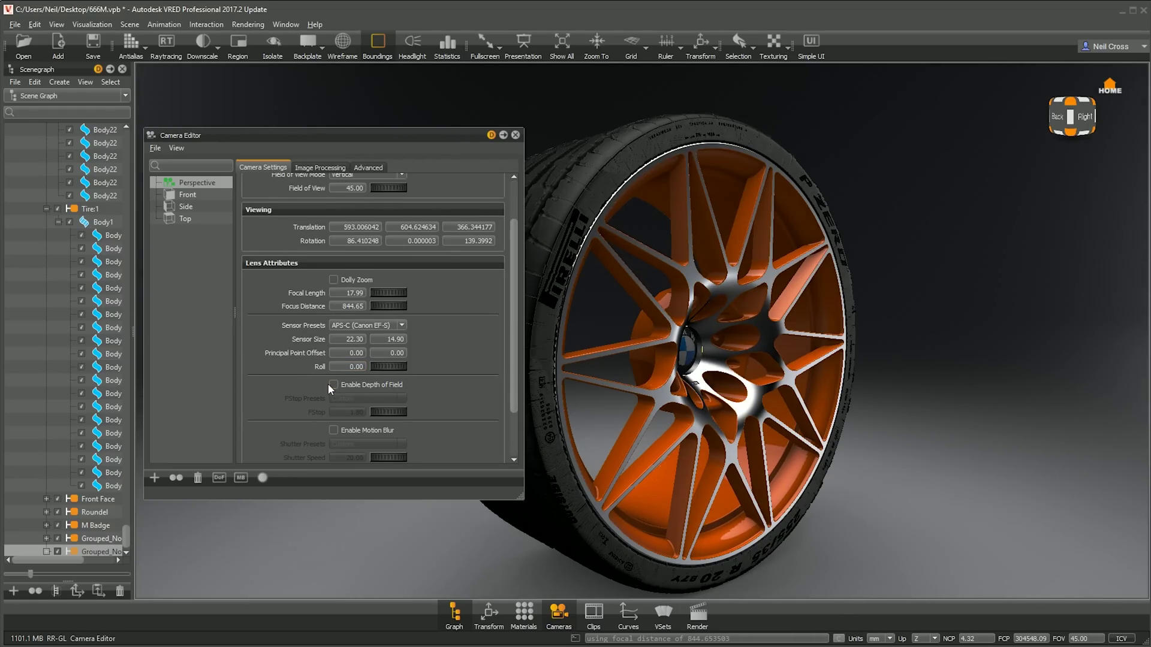
{"action": "left_click", "coordinate": [333, 384]}
{"action": "left_click", "coordinate": [401, 398]}
{"action": "left_click", "coordinate": [402, 394]}
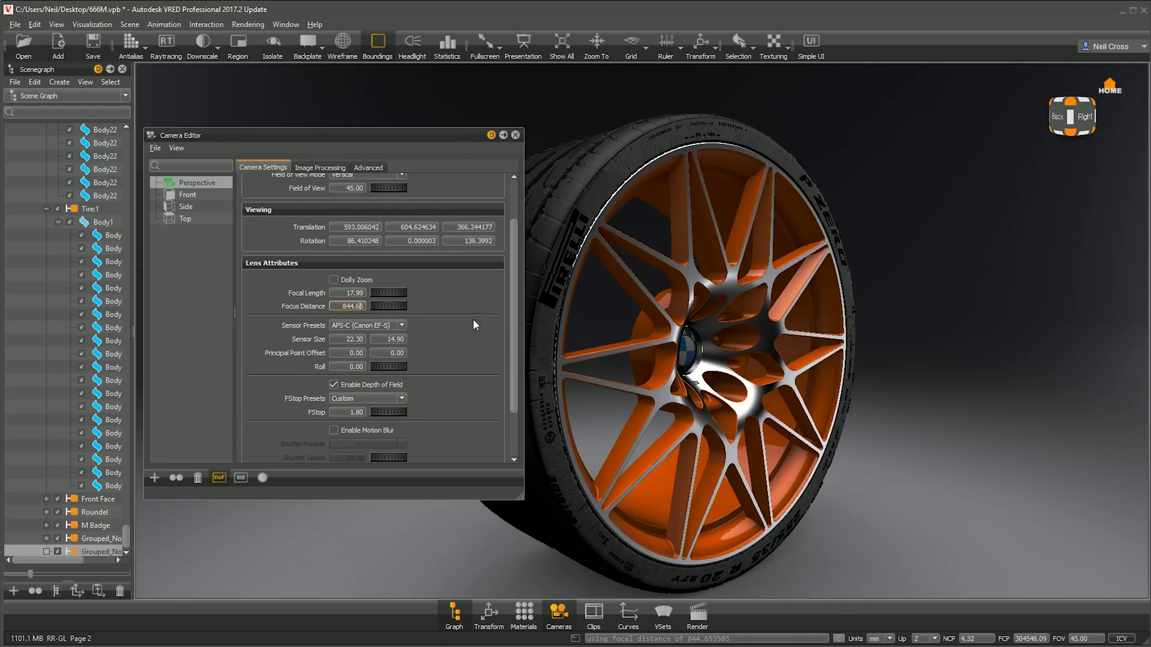
{"action": "left_click", "coordinate": [516, 135]}
Raise the Studio environment's exposure to about 2.1, fine-tune its color correction, and close the material settings
{"action": "left_click", "coordinate": [524, 614]}
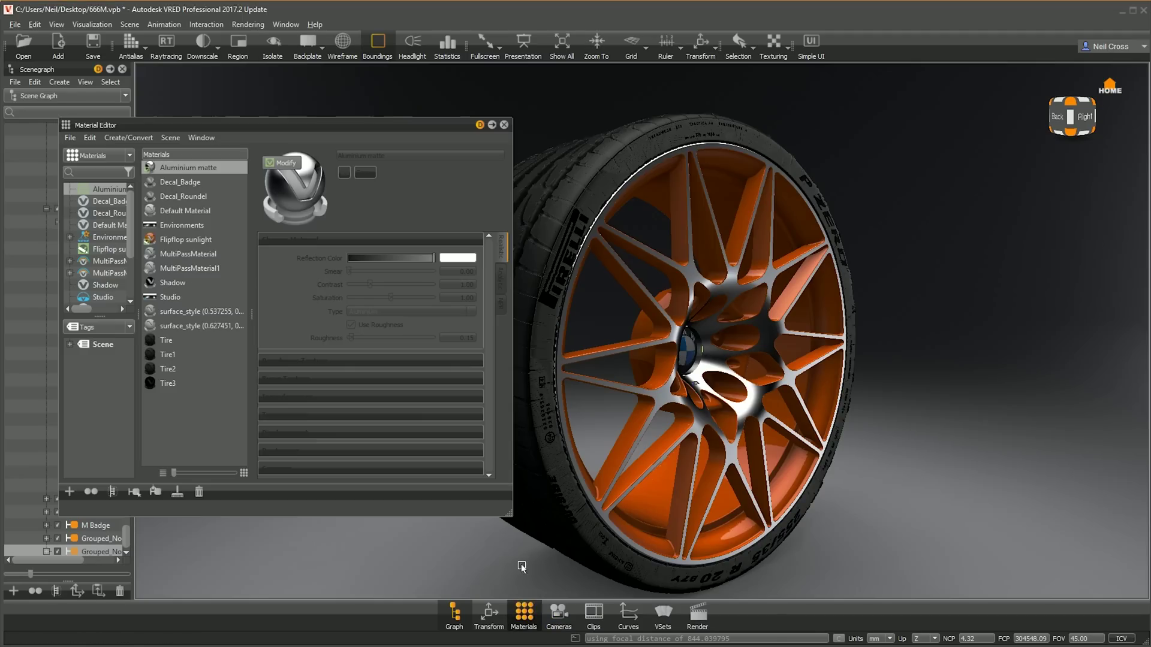
{"action": "left_click", "coordinate": [175, 296]}
{"action": "scroll", "coordinate": [384, 360], "scroll_direction": "down", "scroll_amount": 1}
{"action": "left_click_drag", "start_coordinate": [358, 369], "coordinate": [370, 370]}
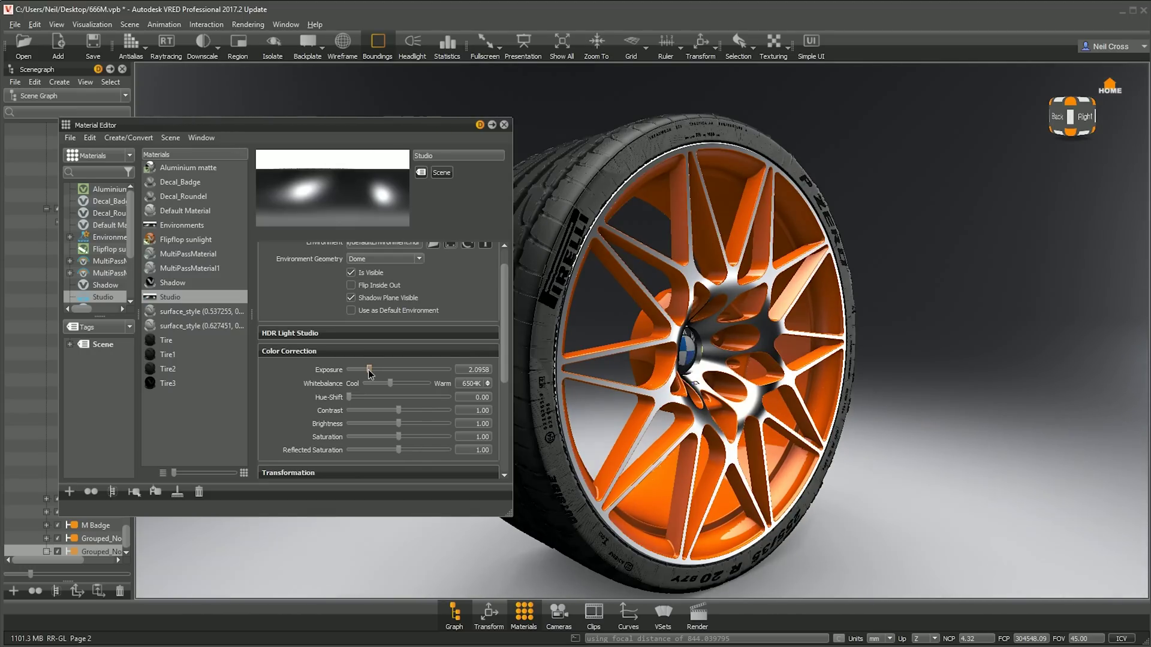
{"action": "left_click_drag", "start_coordinate": [399, 411], "coordinate": [381, 451]}
{"action": "left_click", "coordinate": [504, 124]}
Render the wheel with antialiasing and raytracing turned on, and close the enlarged reference photo in the browser
{"action": "left_click", "coordinate": [134, 42]}
{"action": "left_click", "coordinate": [166, 46]}
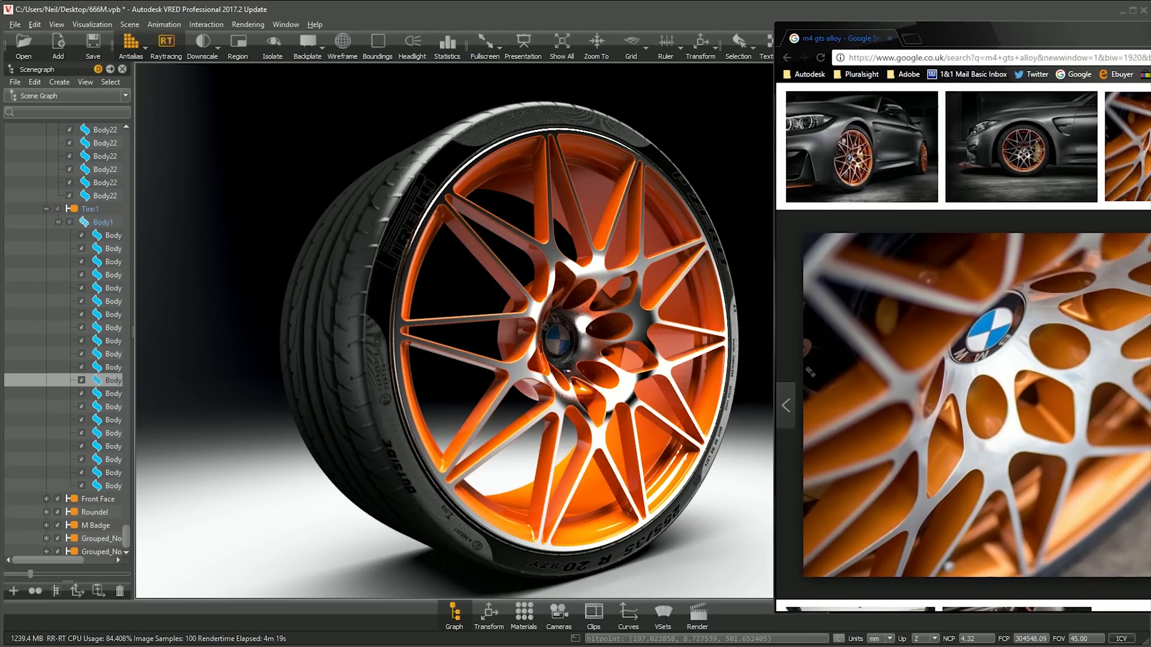
{"action": "key", "text": "Escape"}
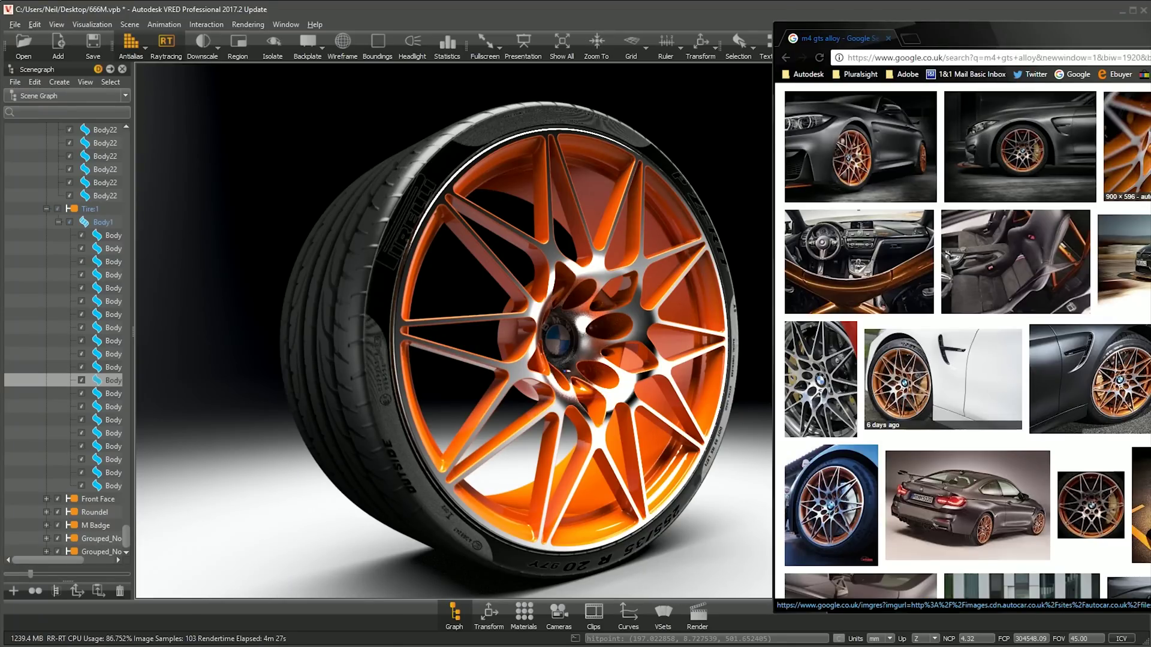